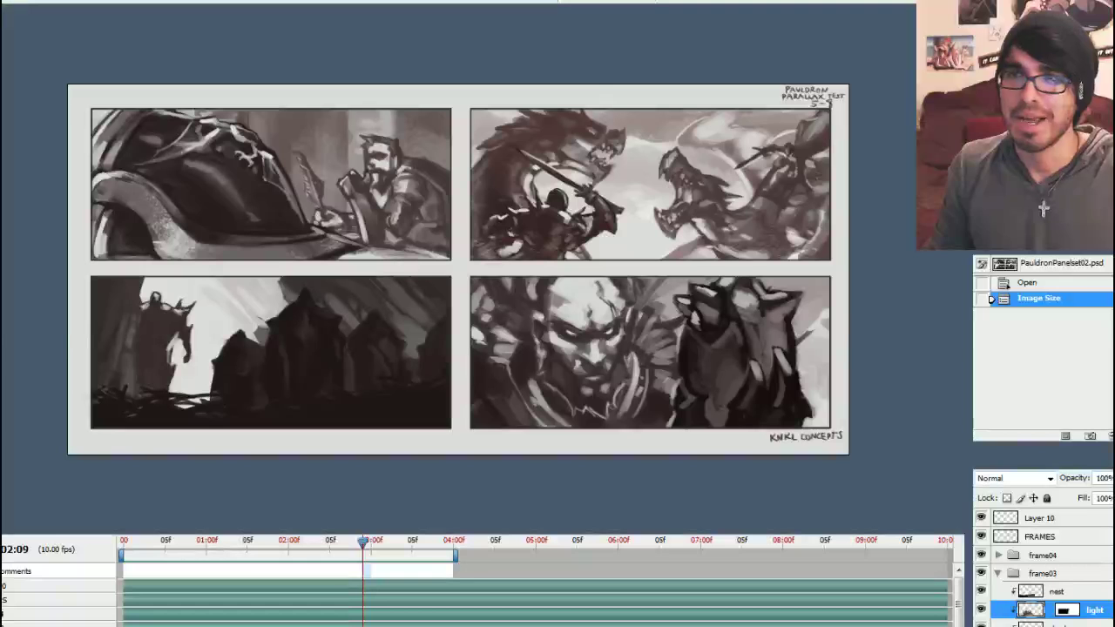
# Play the four-panel storyboard animation in the Animation timeline.
pyautogui.press('space')
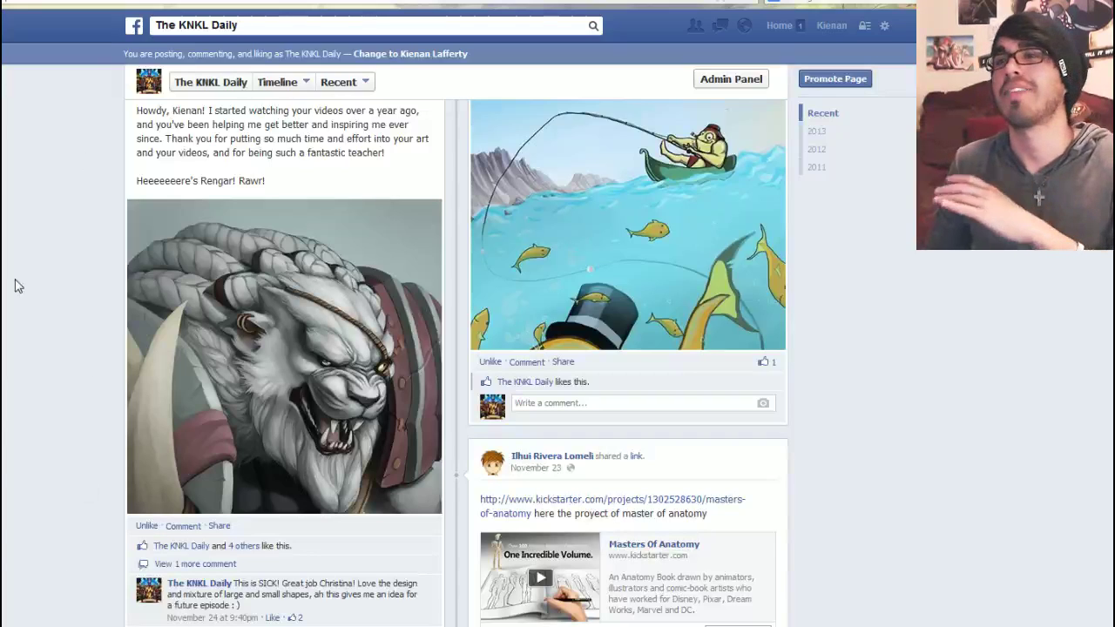
# Scroll up the Facebook page feed to the ANIMATED storyboard announcement post.
pyautogui.scroll(5, 15, 286)
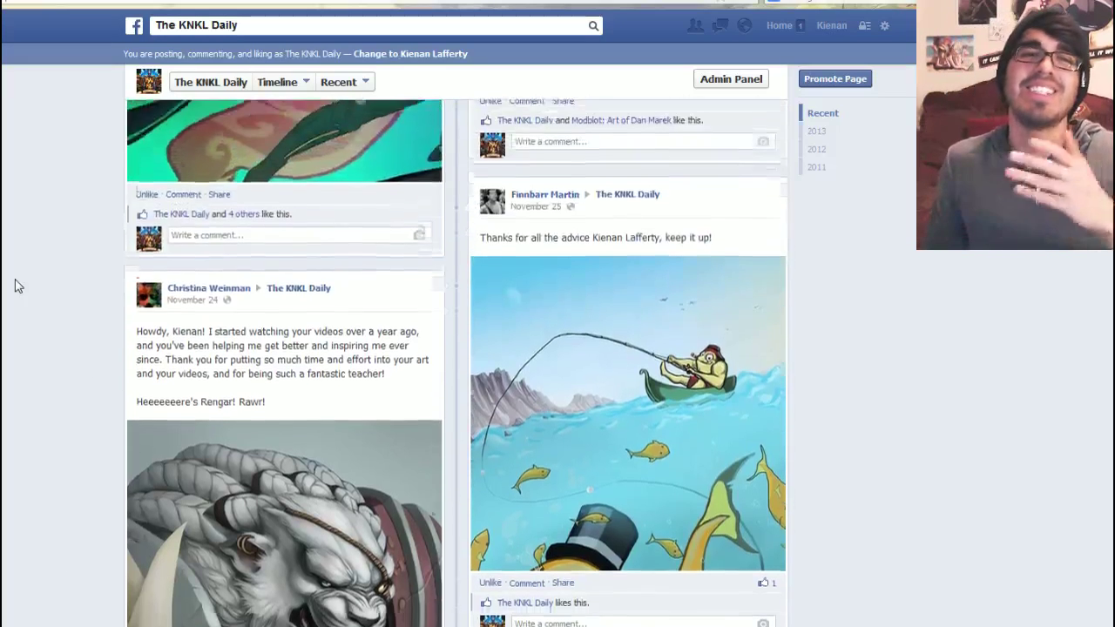
pyautogui.scroll(3, 15, 285)
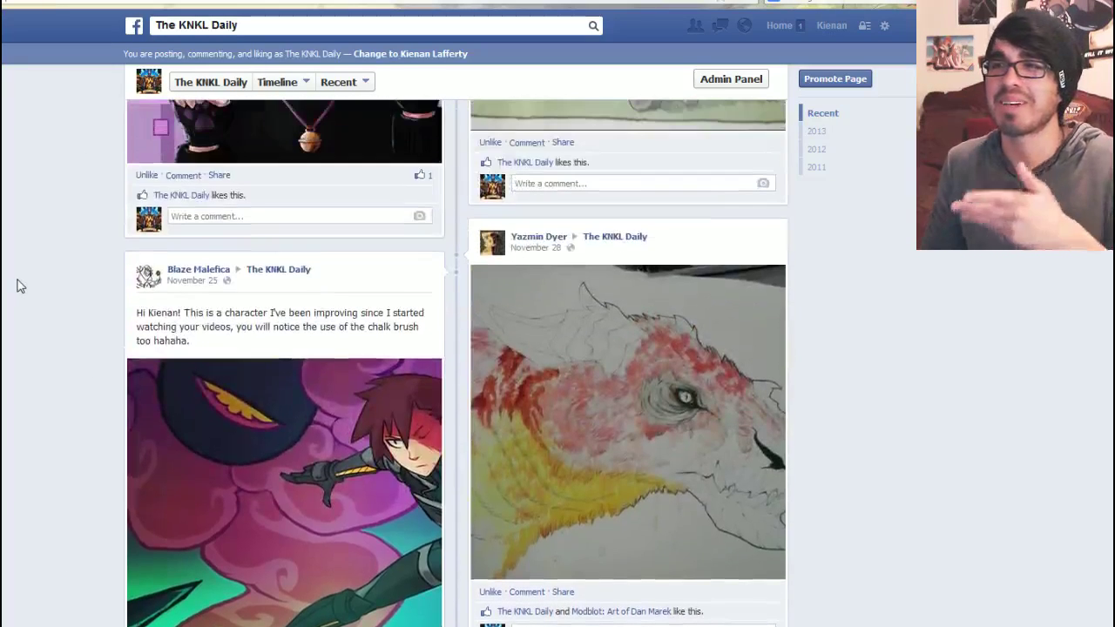
pyautogui.scroll(6, 17, 296)
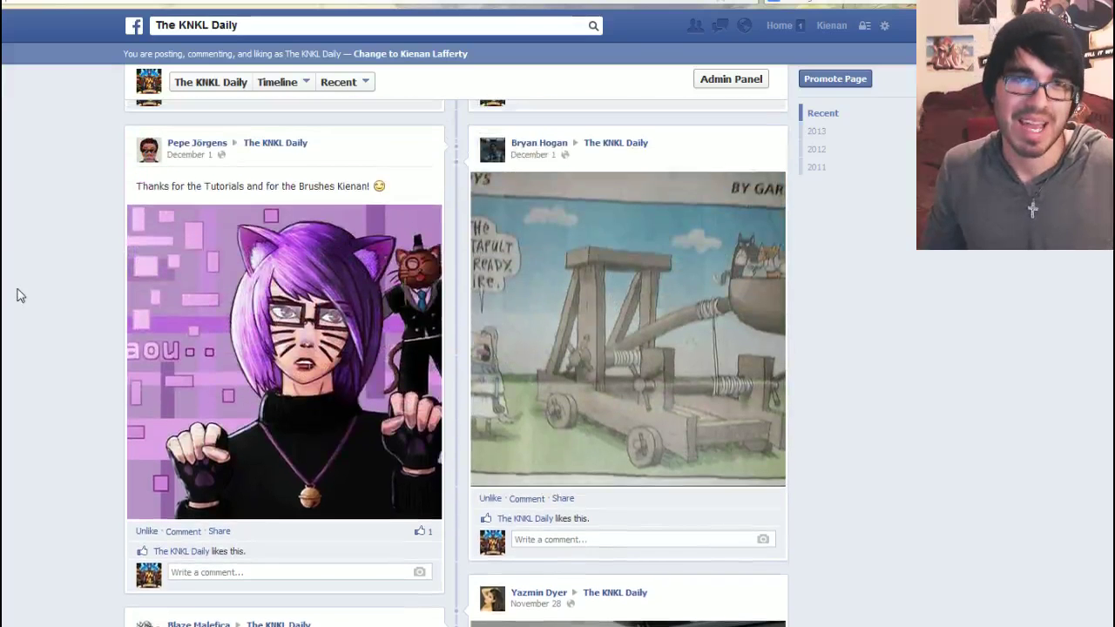
pyautogui.scroll(5, 18, 296)
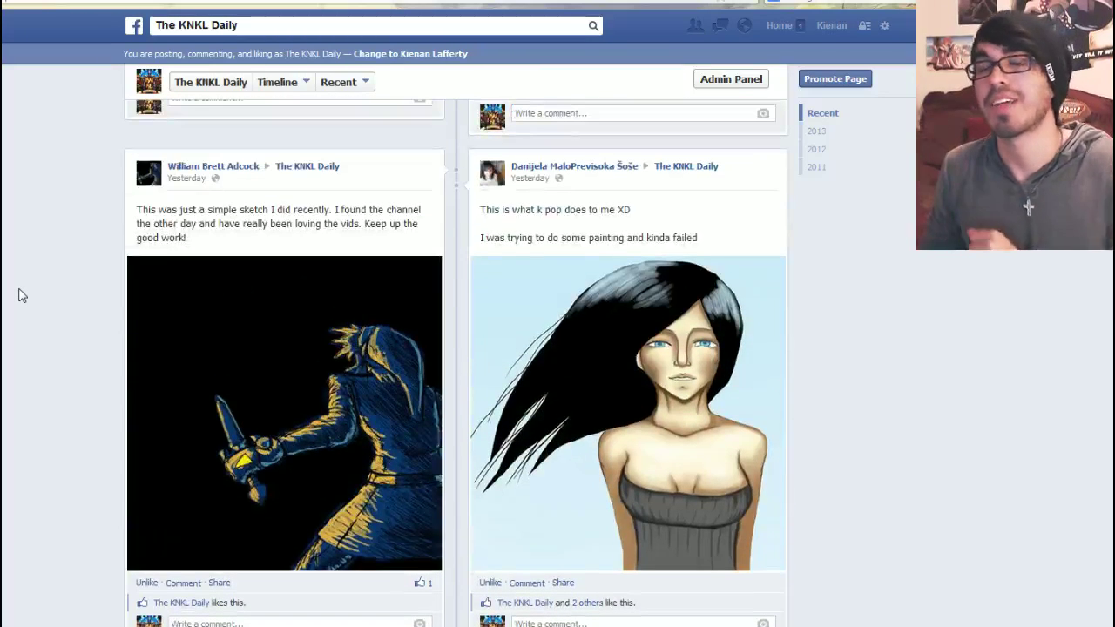
pyautogui.scroll(4, 22, 295)
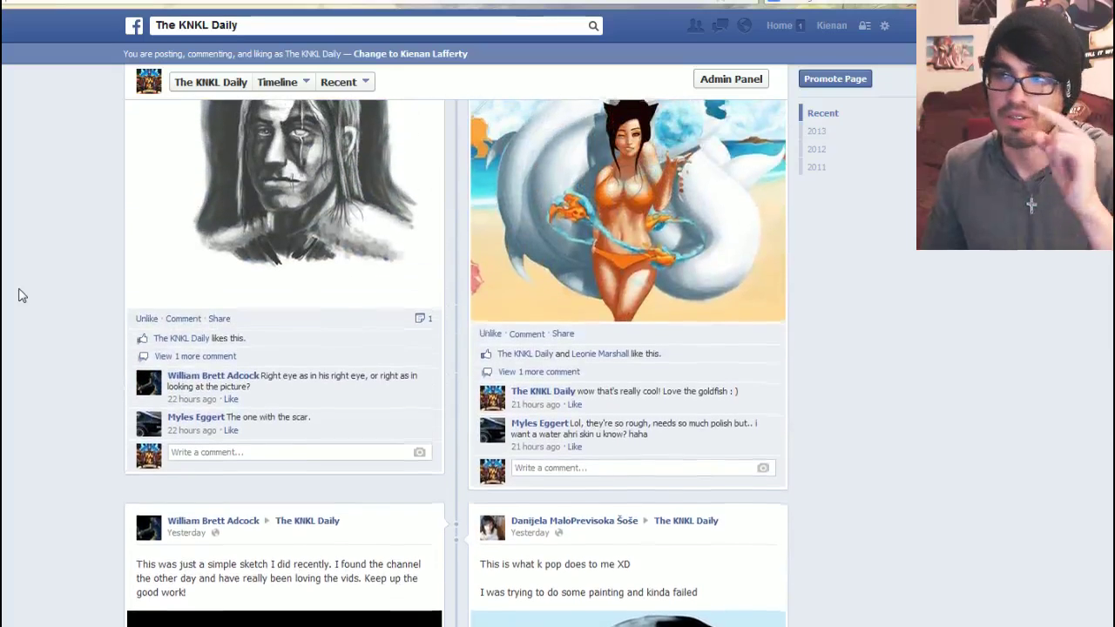
pyautogui.scroll(8, 22, 296)
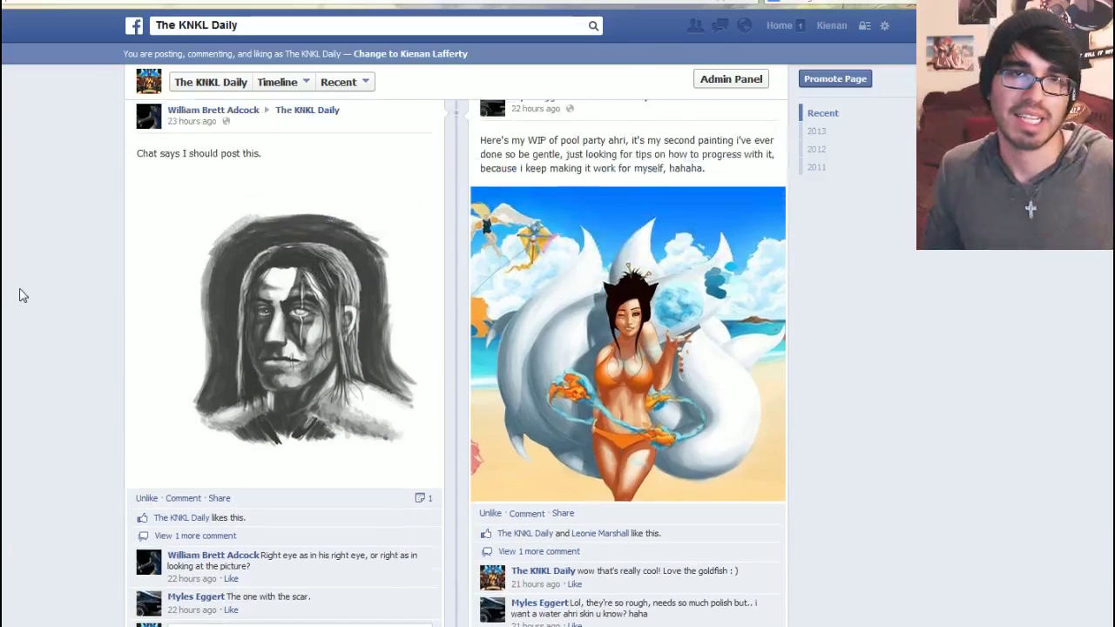
pyautogui.scroll(-1, 22, 295)
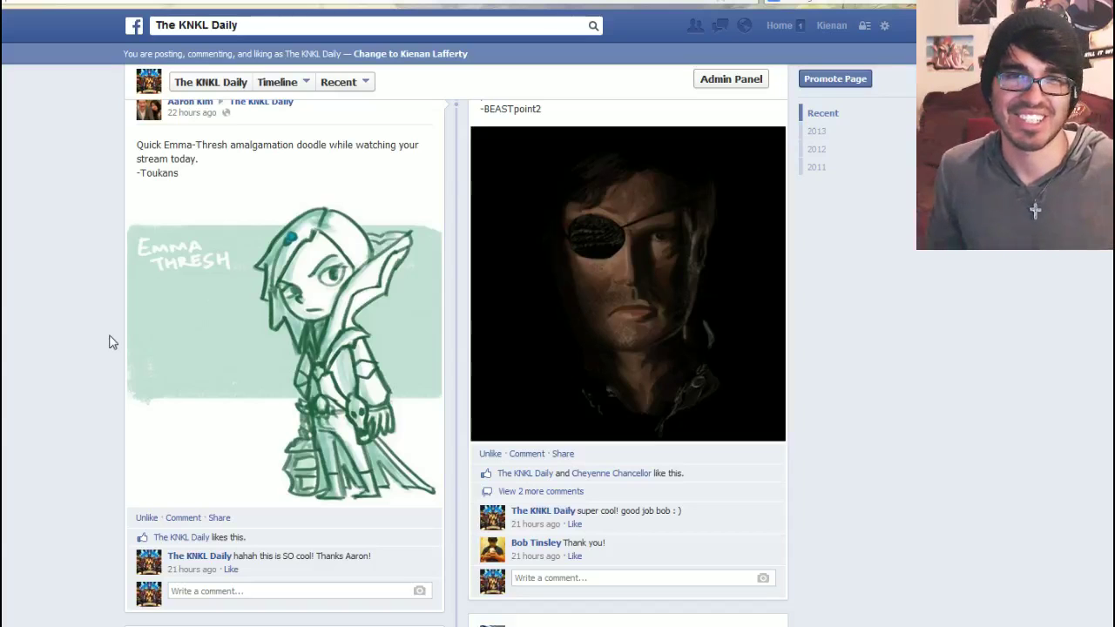
pyautogui.scroll(2, 112, 342)
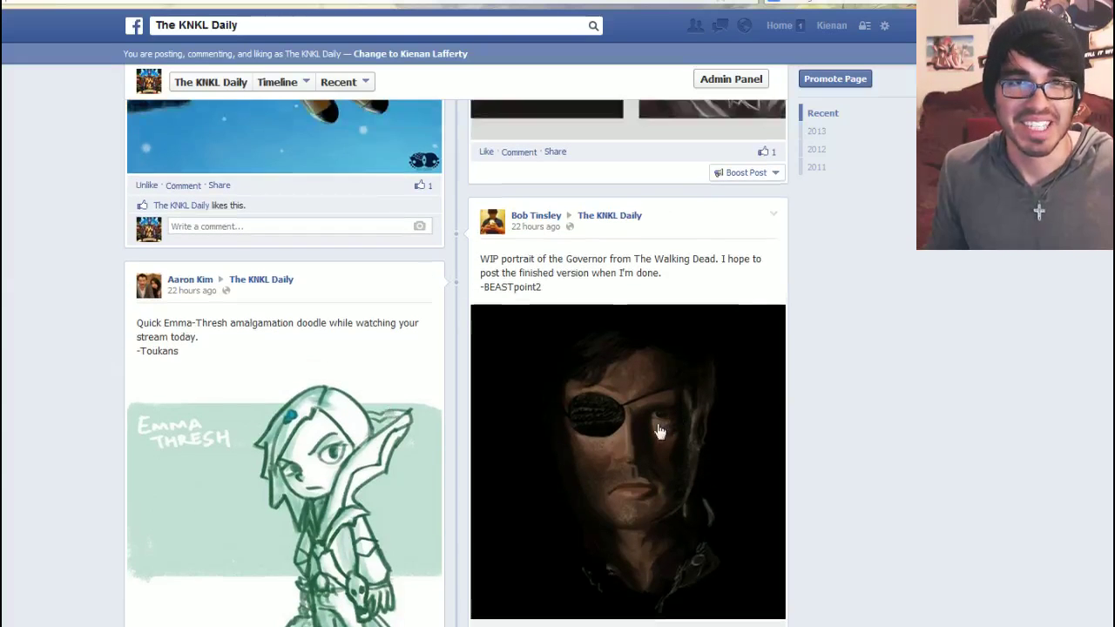
pyautogui.scroll(4, 625, 435)
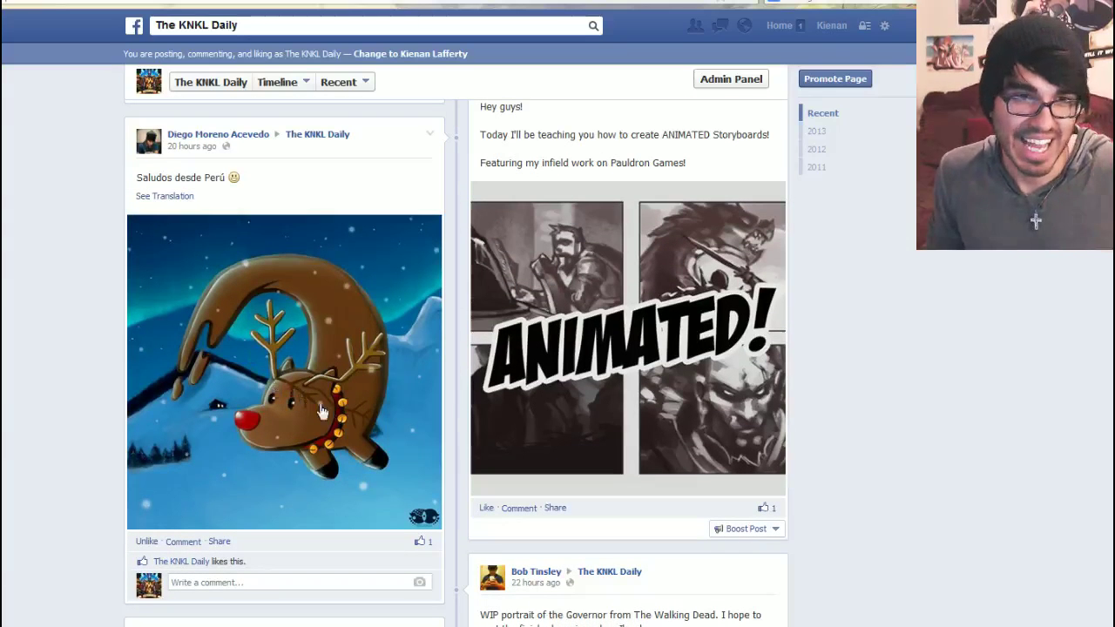
pyautogui.scroll(1, 103, 455)
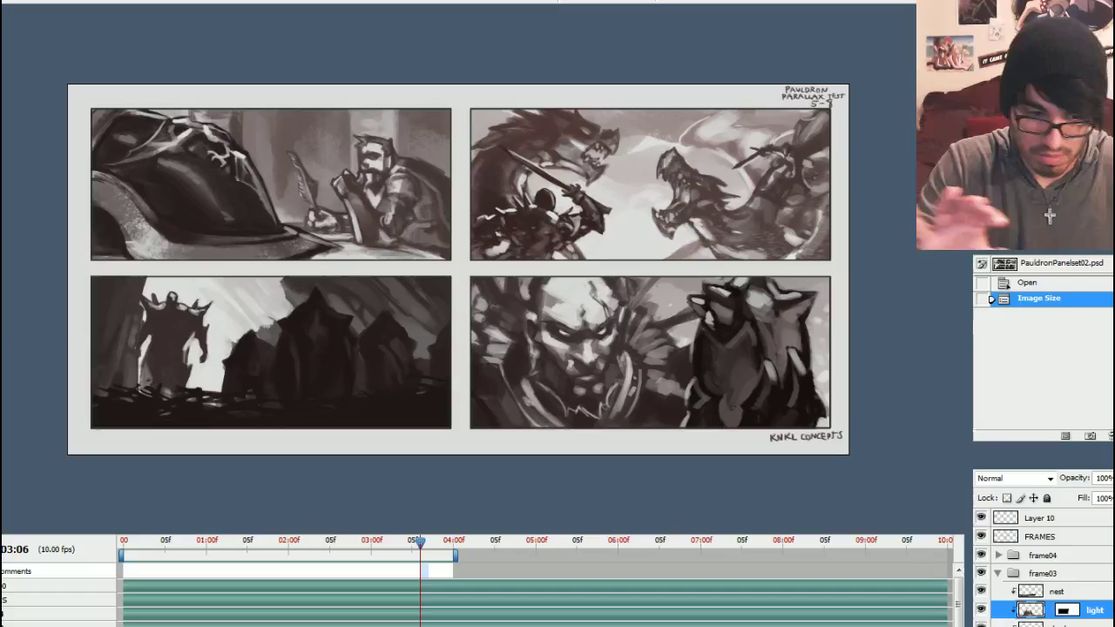
# Add a new layer above Layer 10 and paint a test stroke across the top panels.
pyautogui.click(1066, 518)
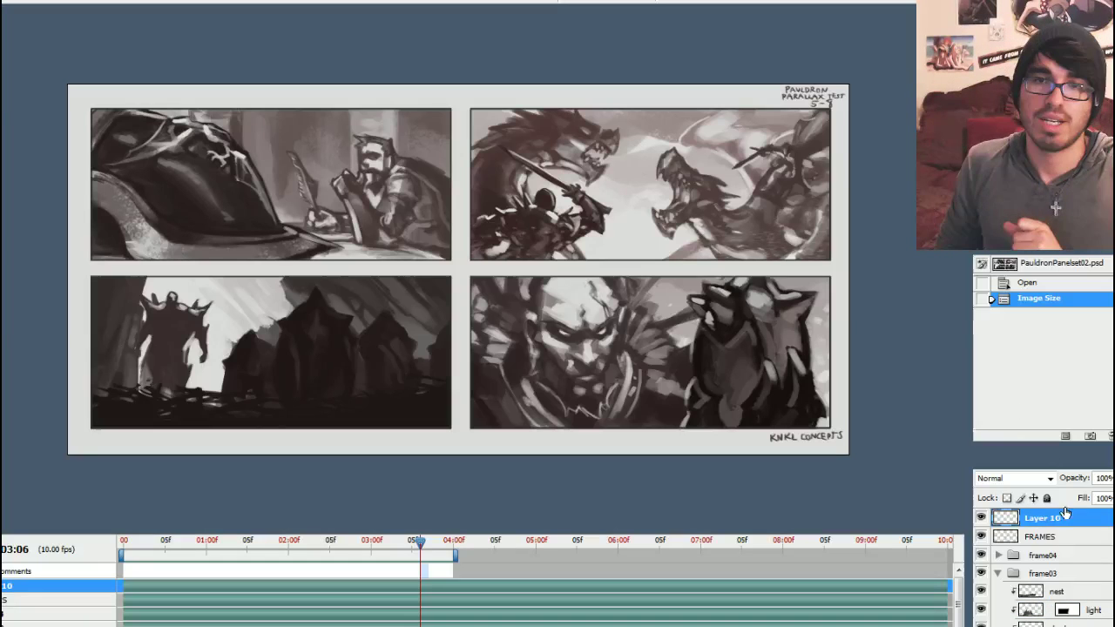
pyautogui.hotkey('ctrl', 'shift', 'n')
pyautogui.press('Return')
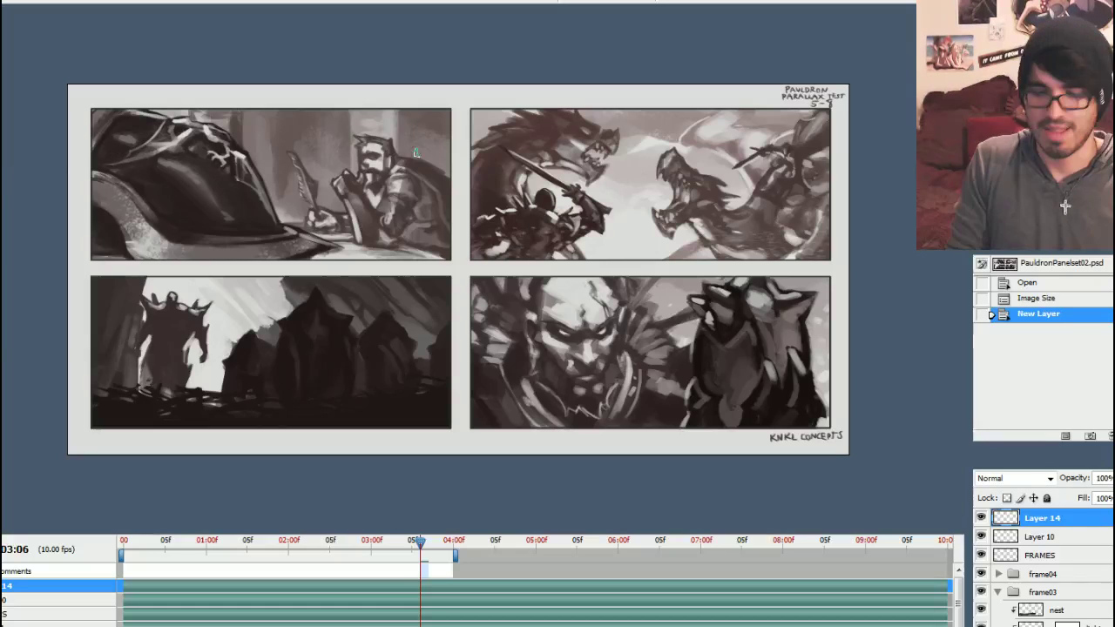
pyautogui.moveTo(525, 137); pyautogui.dragTo(704, 178)
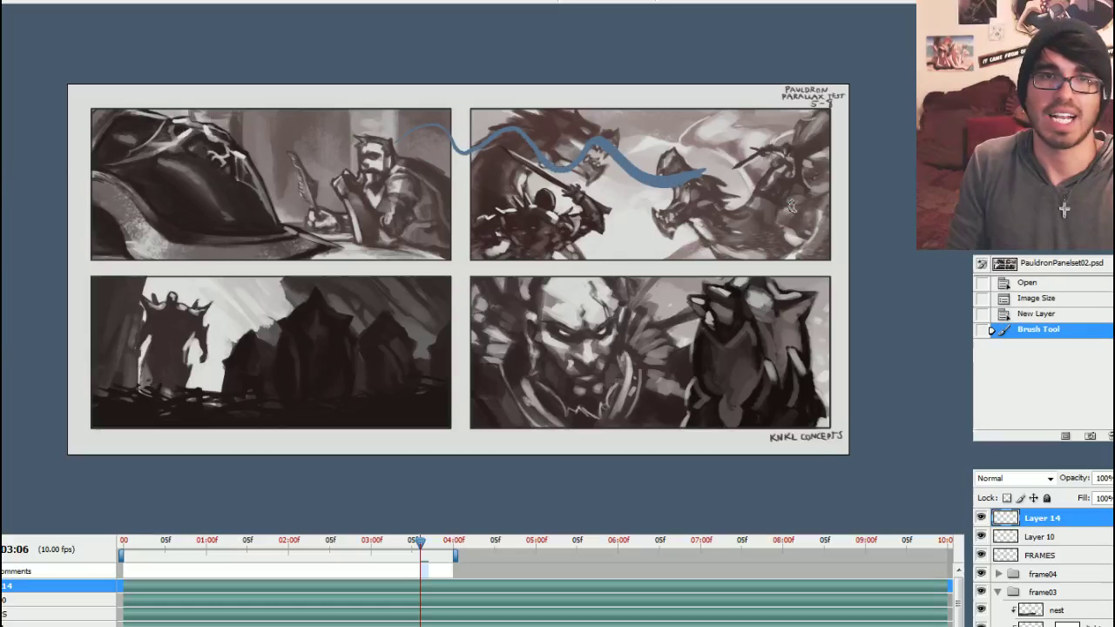
# Revert to the Image Size history state and return to standard screen mode.
pyautogui.click(1027, 280)
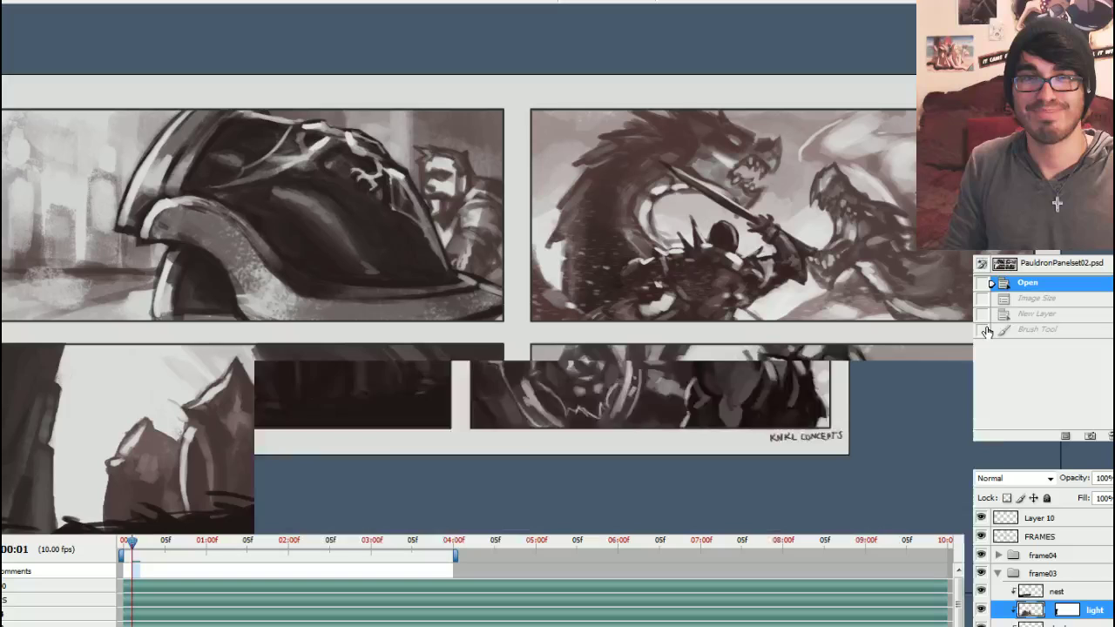
pyautogui.click(1024, 299)
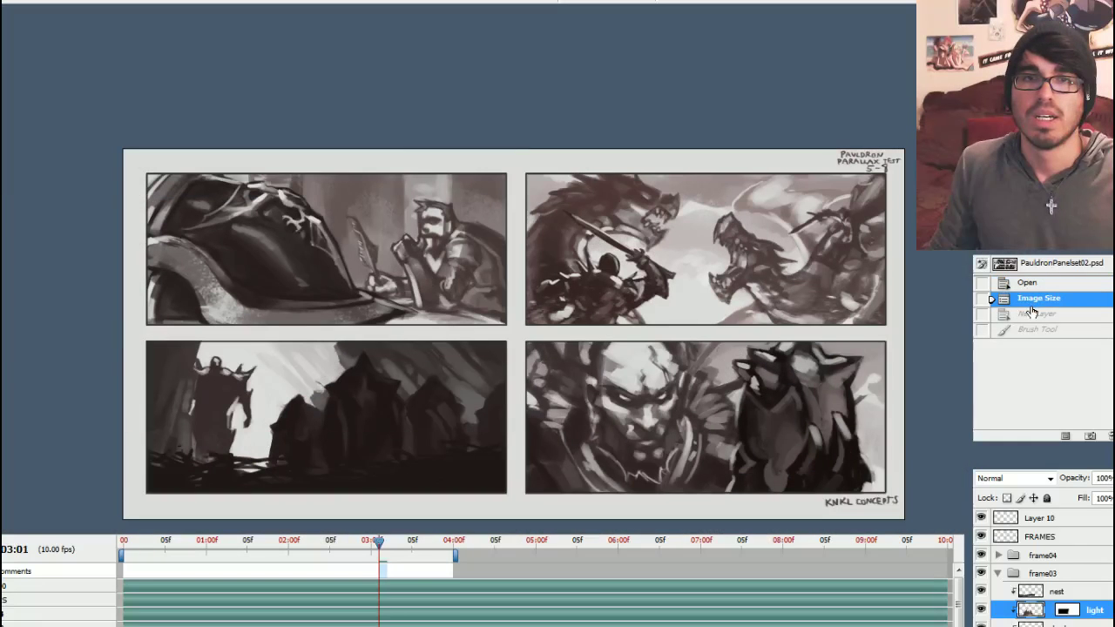
pyautogui.moveTo(703, 292); pyautogui.dragTo(642, 249)
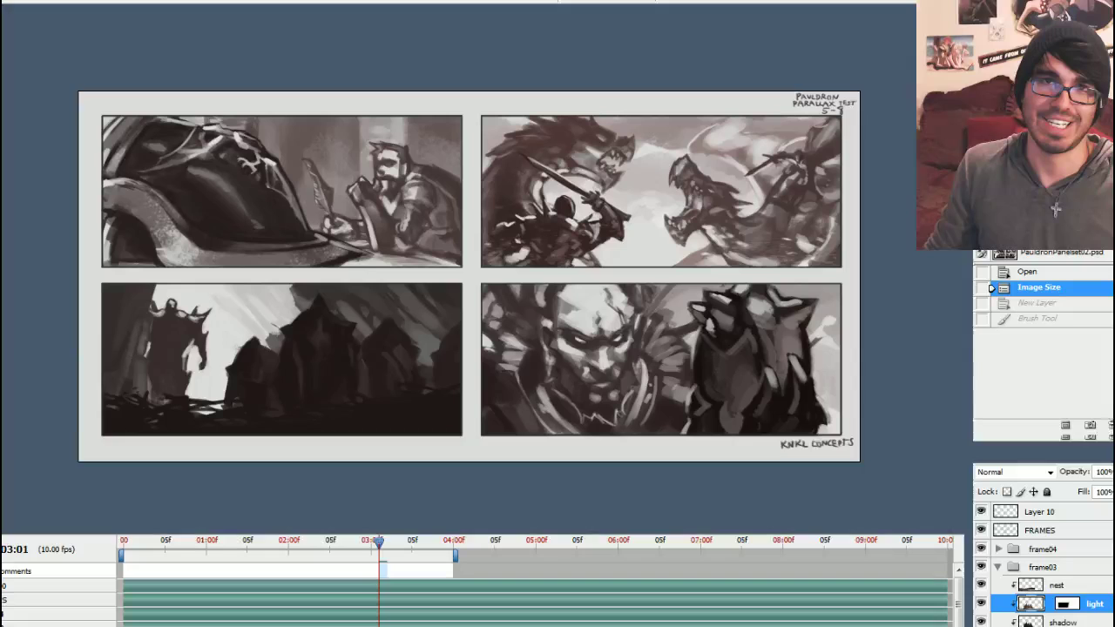
pyautogui.press('f')
pyautogui.press('f')
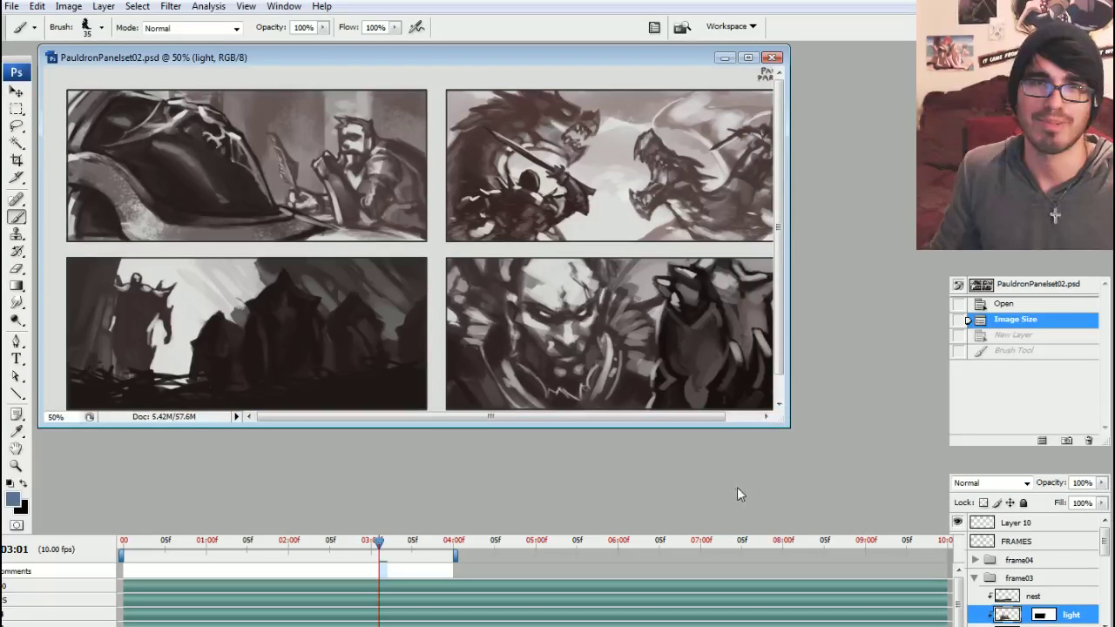
# Maximize the document window, select the frame03 group, shrink the timeline, and play the animation.
pyautogui.click(747, 57)
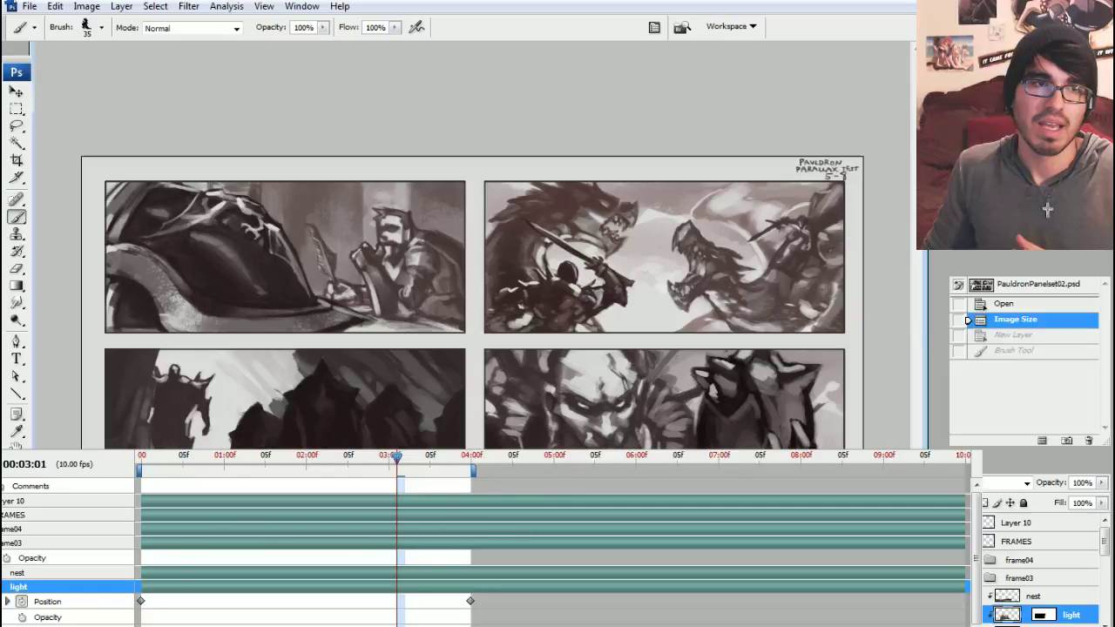
pyautogui.click(35, 542)
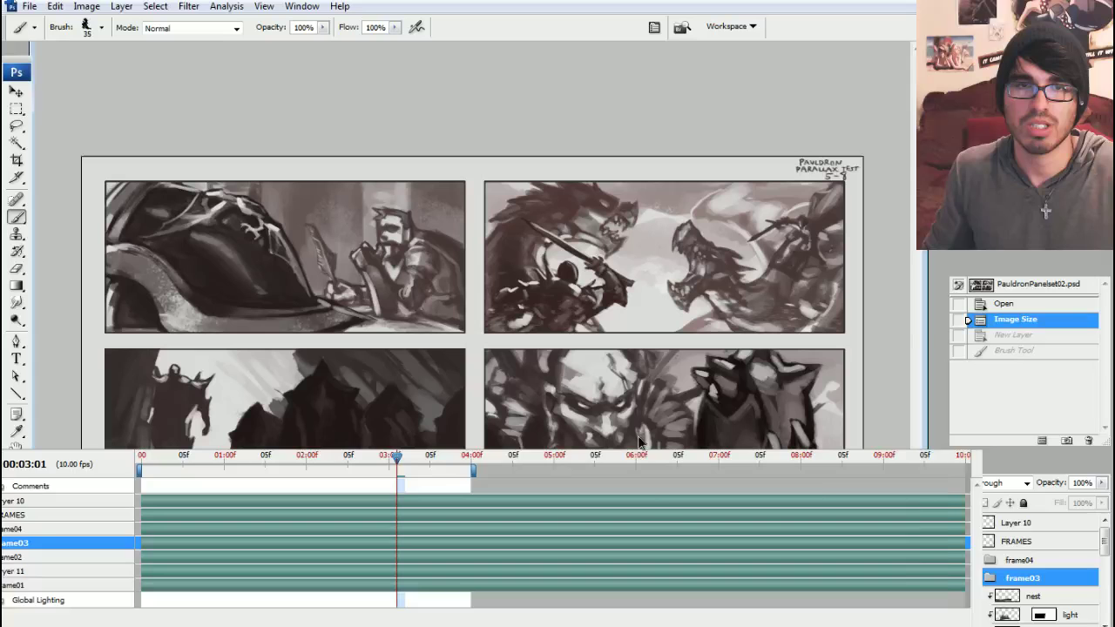
pyautogui.moveTo(638, 442); pyautogui.dragTo(653, 523)
pyautogui.press('space')
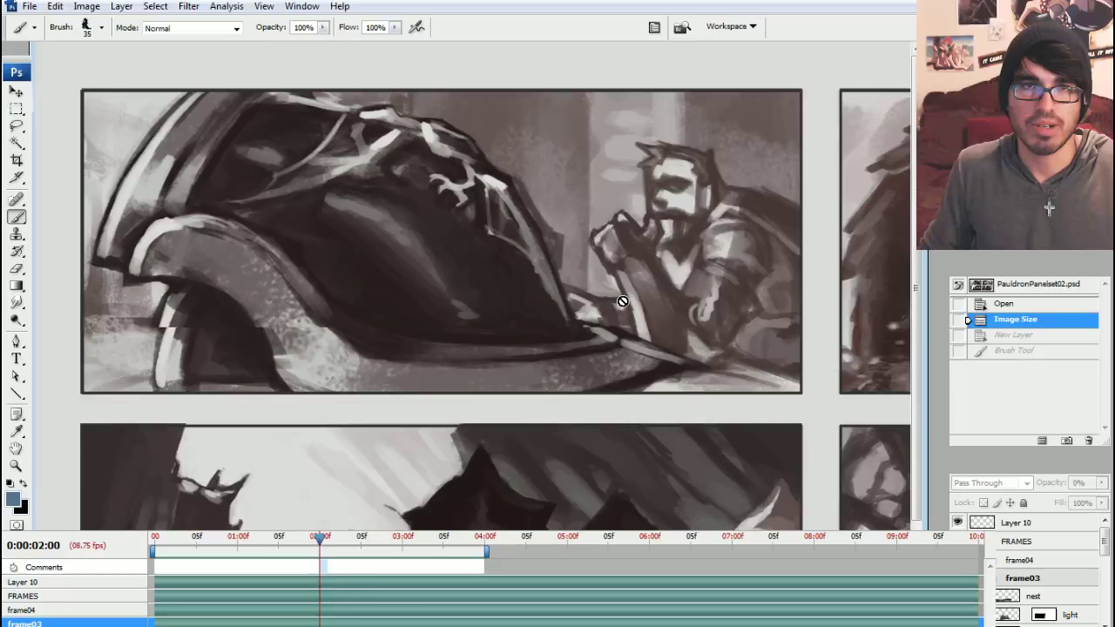
# Stop playback at 0:00:03:01, collapse frame03, and expand Frame01 to show its layers.
pyautogui.press('space')
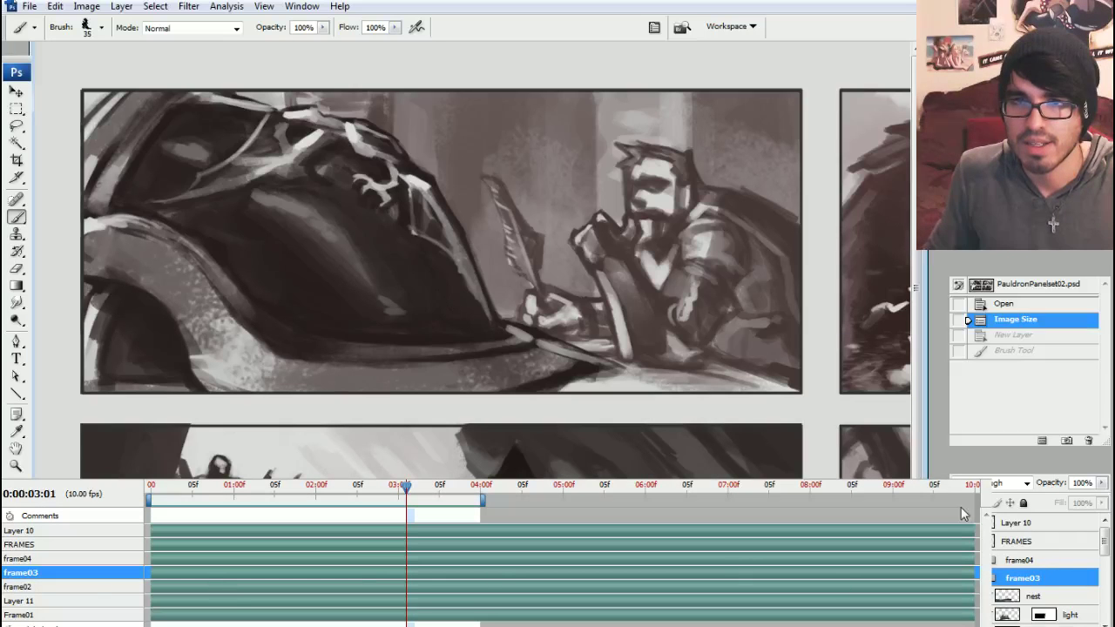
pyautogui.moveTo(992, 493); pyautogui.dragTo(947, 498)
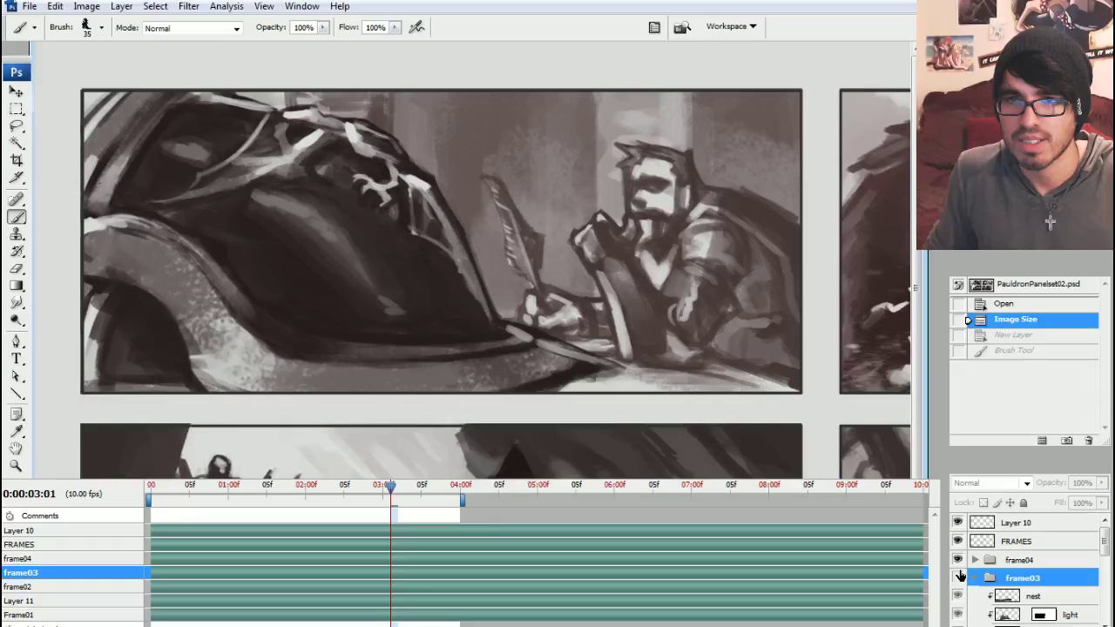
pyautogui.click(973, 577)
pyautogui.scroll(-1, 973, 577)
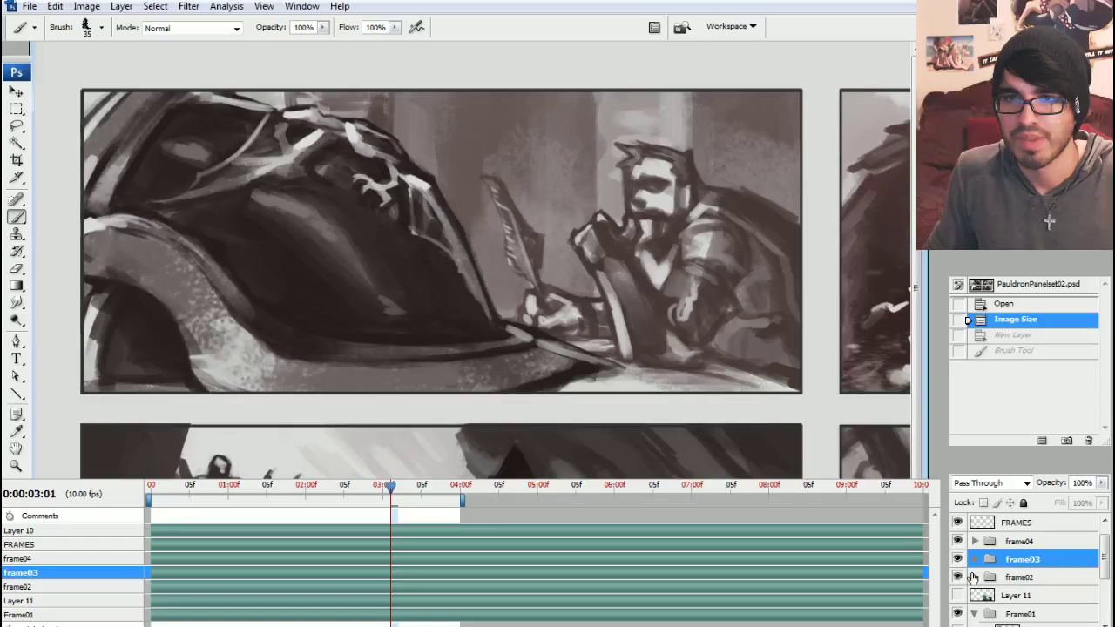
pyautogui.scroll(-1, 975, 579)
pyautogui.click(975, 593)
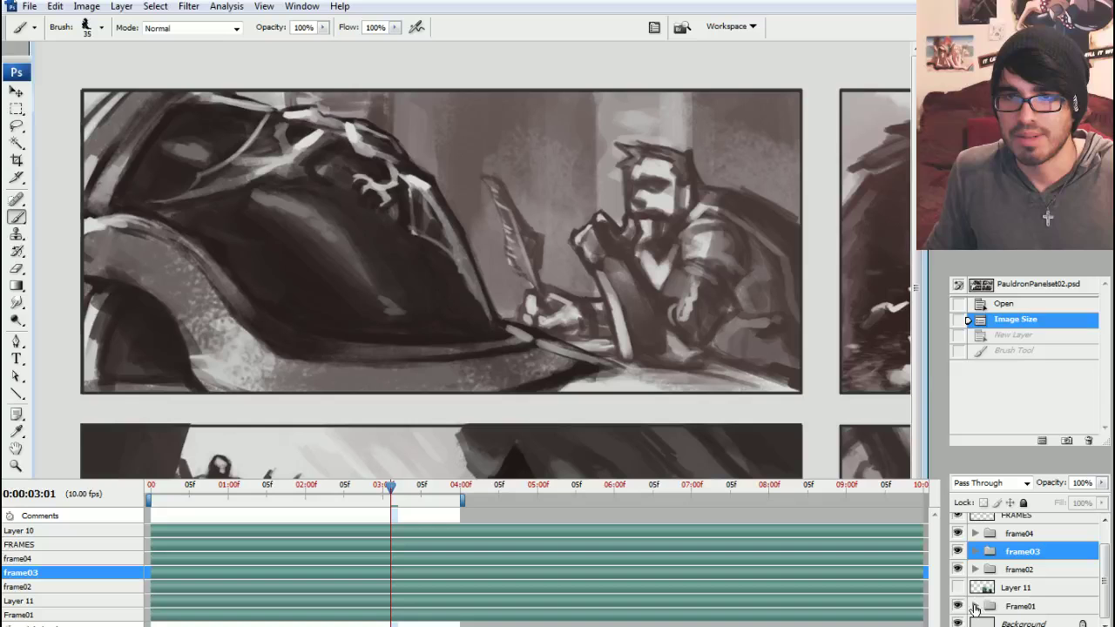
pyautogui.scroll(-4, 1013, 583)
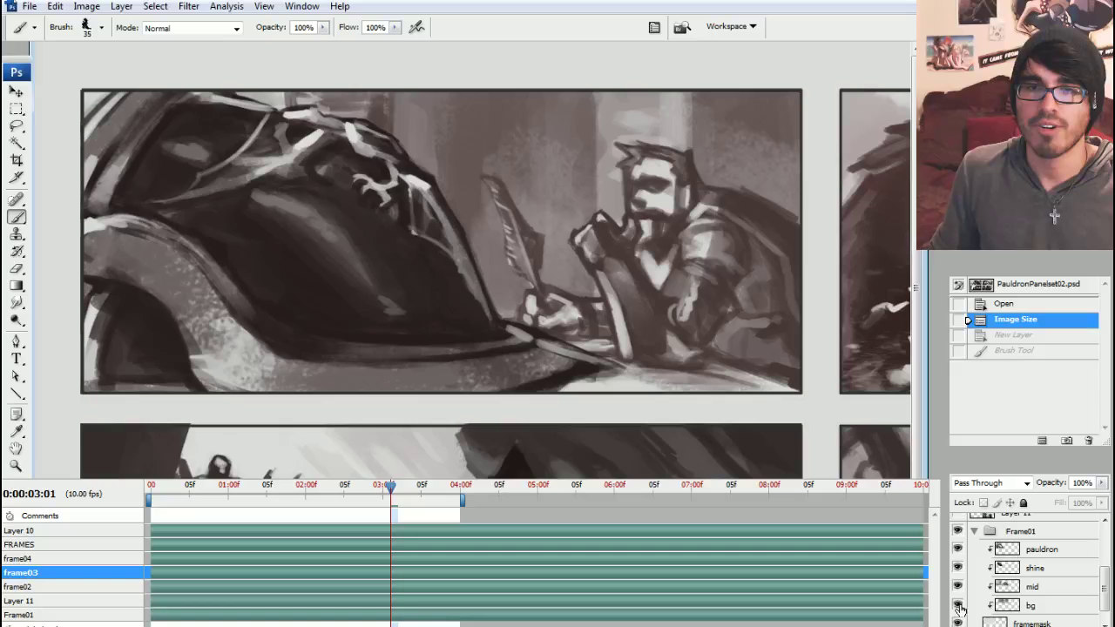
# Release the bg layer's clipping mask, pan to the next panel, and preview the animation.
pyautogui.keyDown('alt'); pyautogui.click(1043, 615); pyautogui.keyUp('alt')
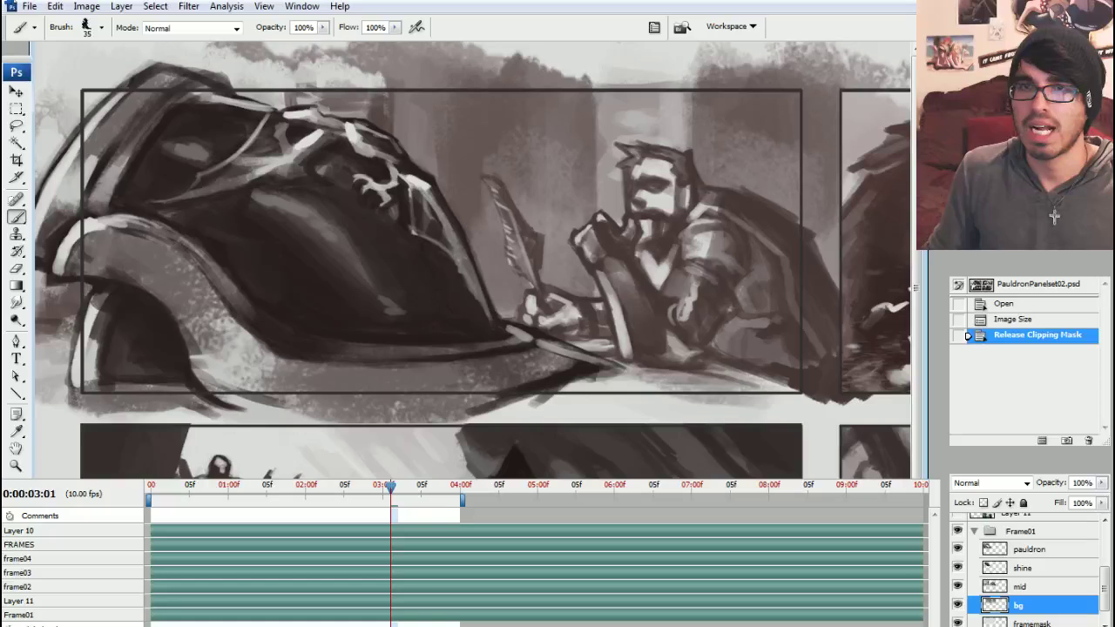
pyautogui.moveTo(723, 106); pyautogui.dragTo(530, 106)
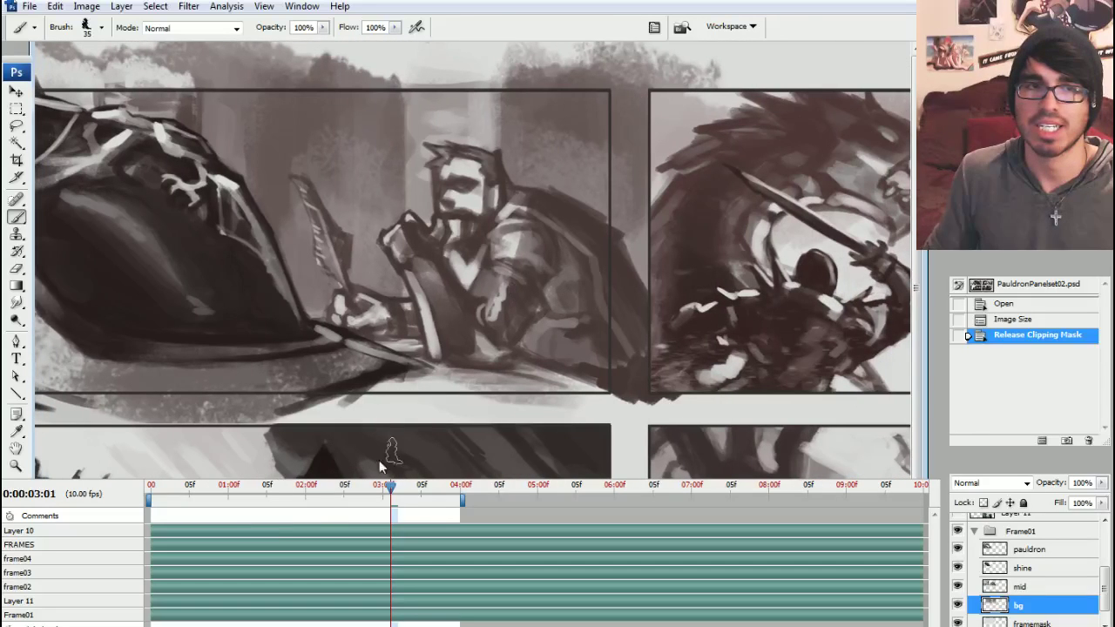
pyautogui.press('space')
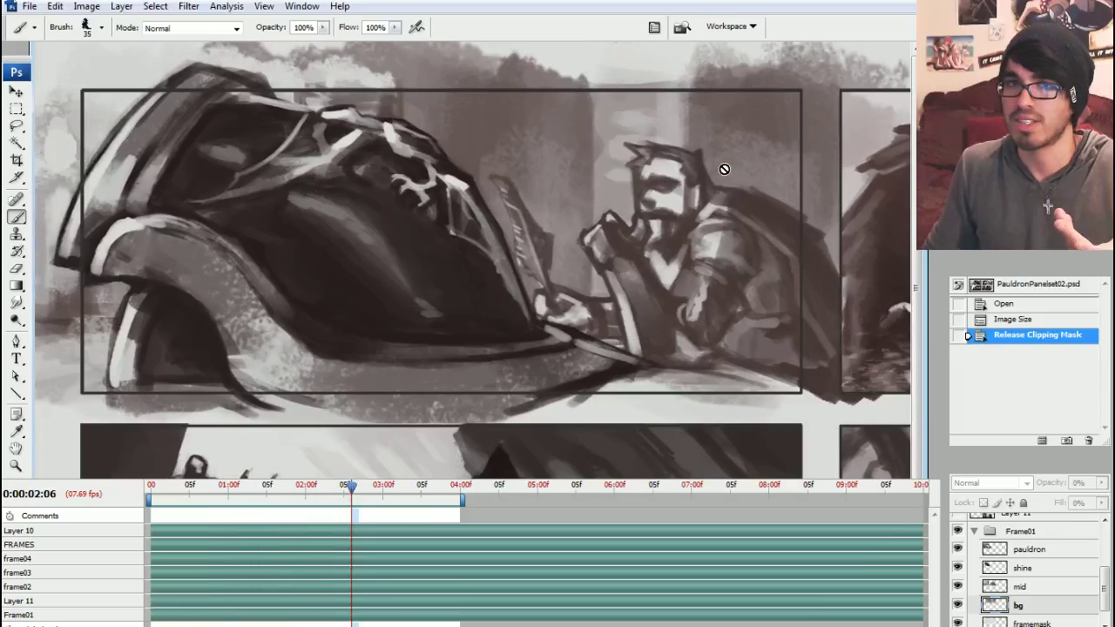
pyautogui.click(991, 606)
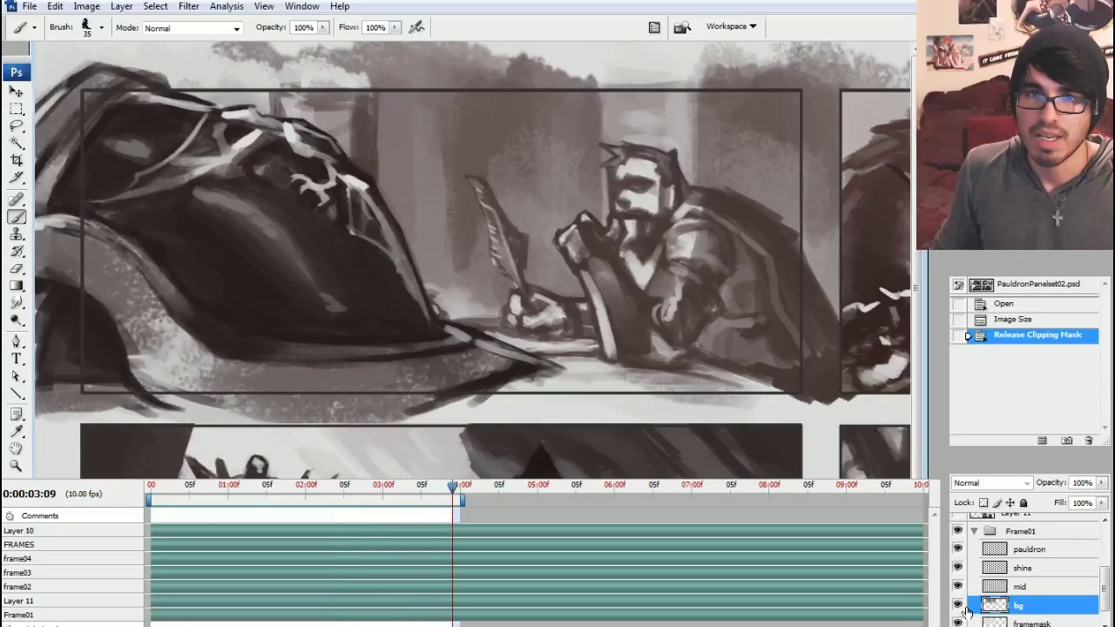
pyautogui.click(956, 547)
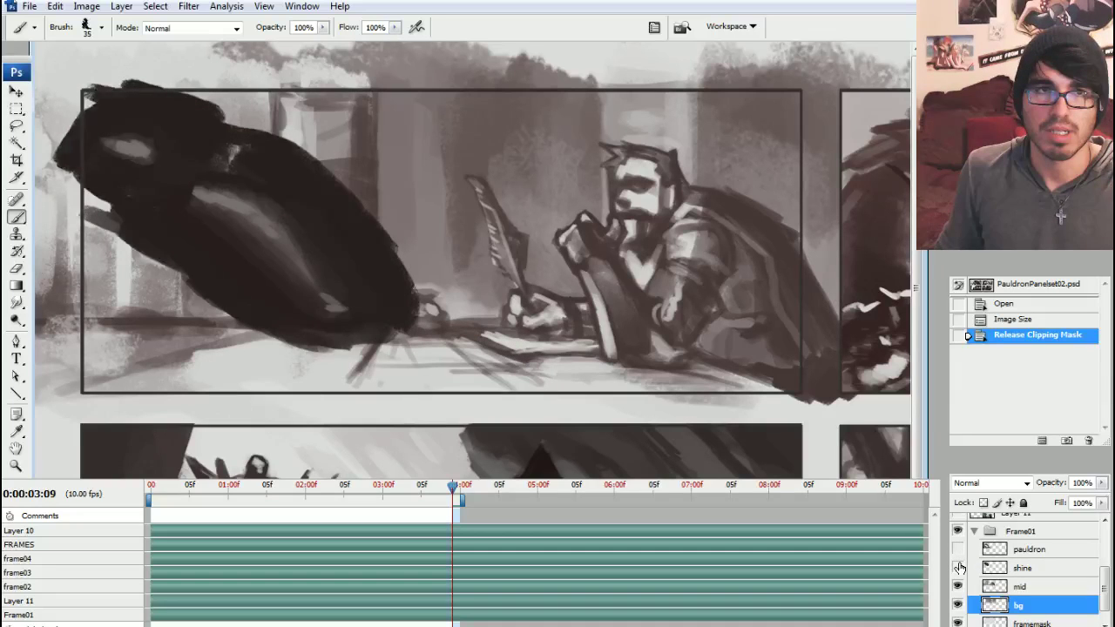
pyautogui.click(958, 568)
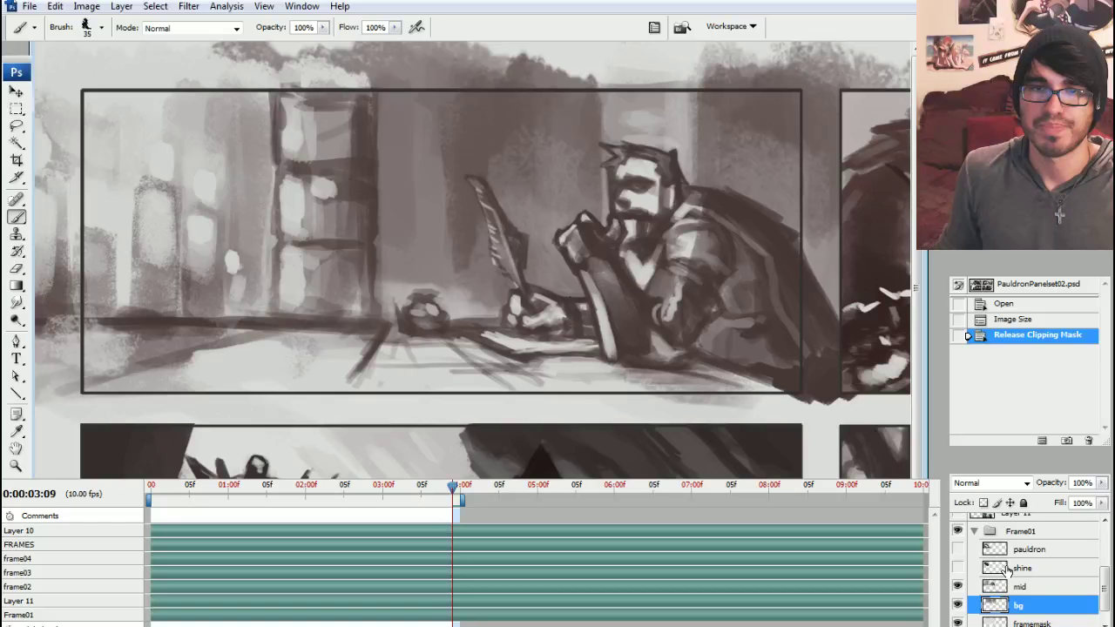
pyautogui.press('space')
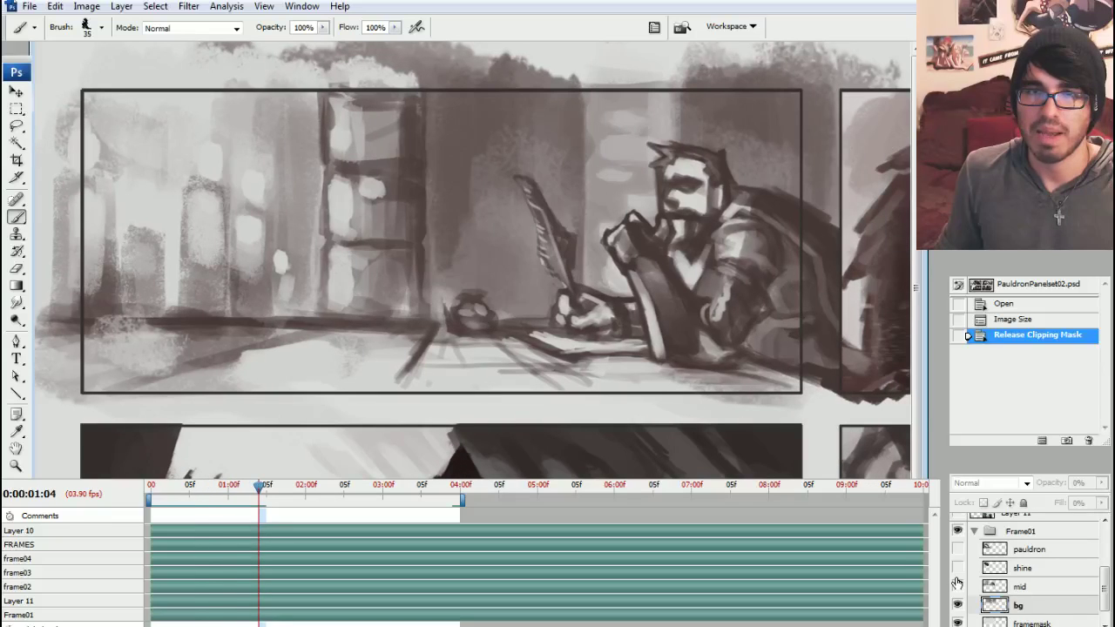
pyautogui.press('space')
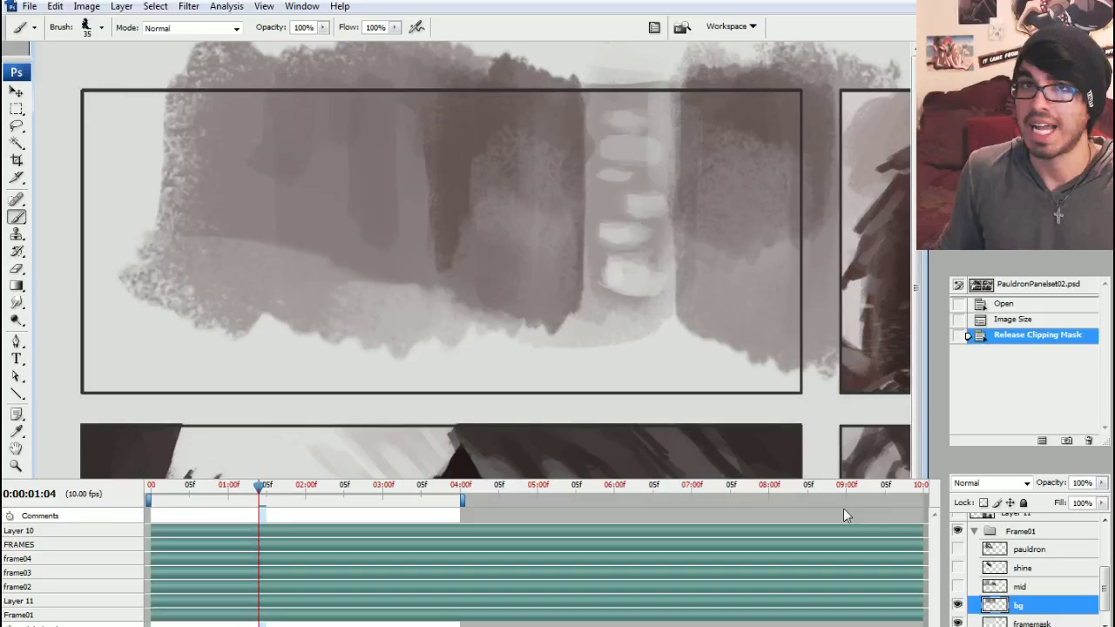
pyautogui.press('space')
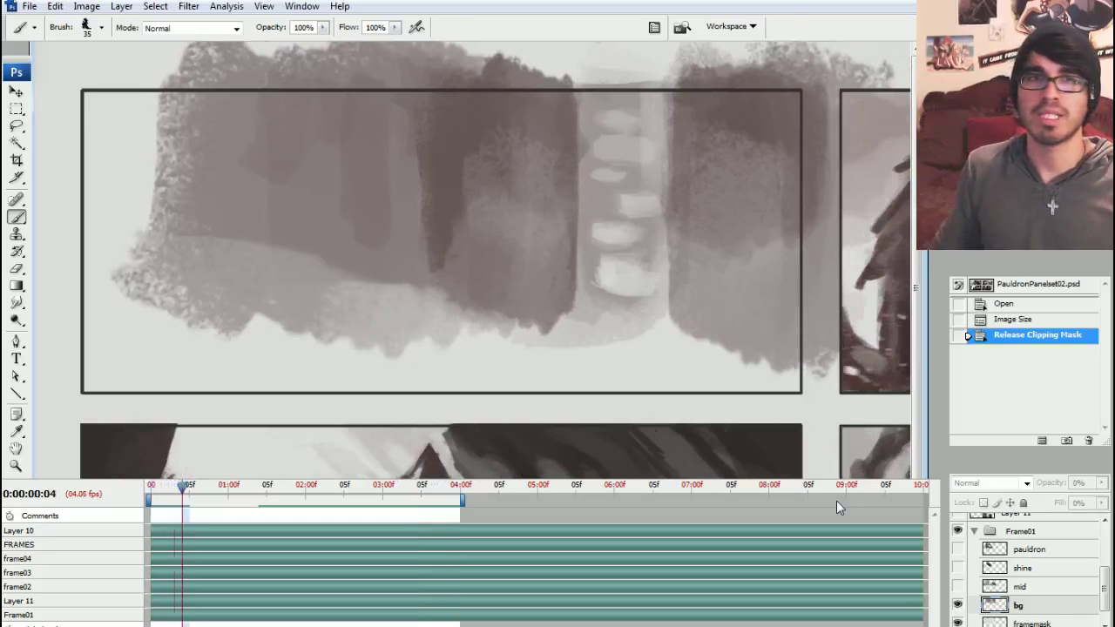
pyautogui.press('space')
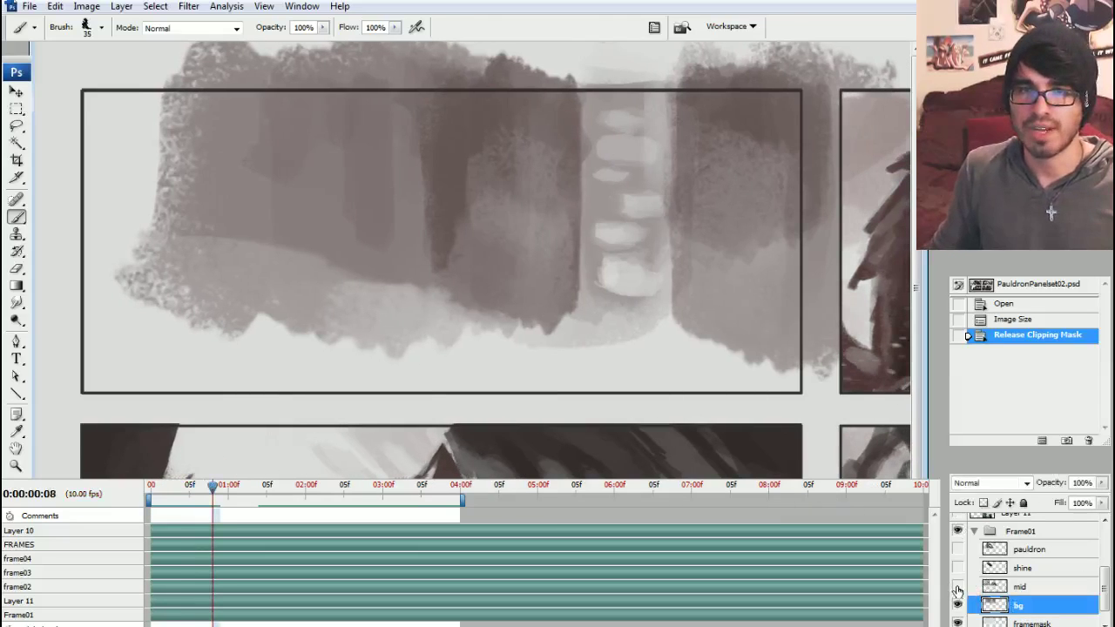
pyautogui.click(957, 586)
pyautogui.click(957, 568)
pyautogui.click(957, 548)
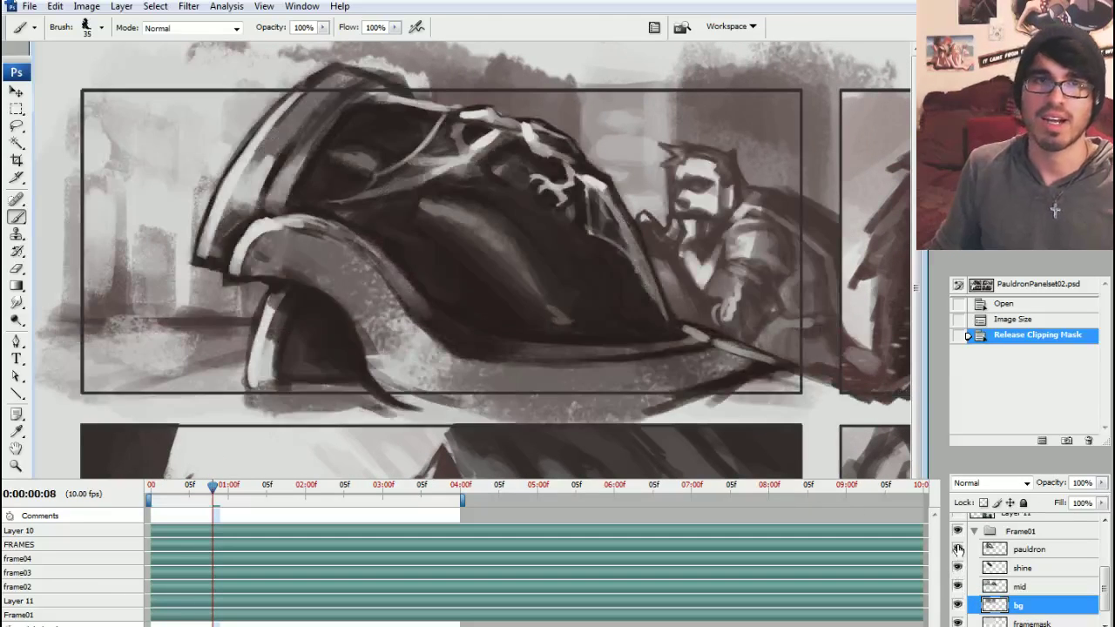
pyautogui.press('space')
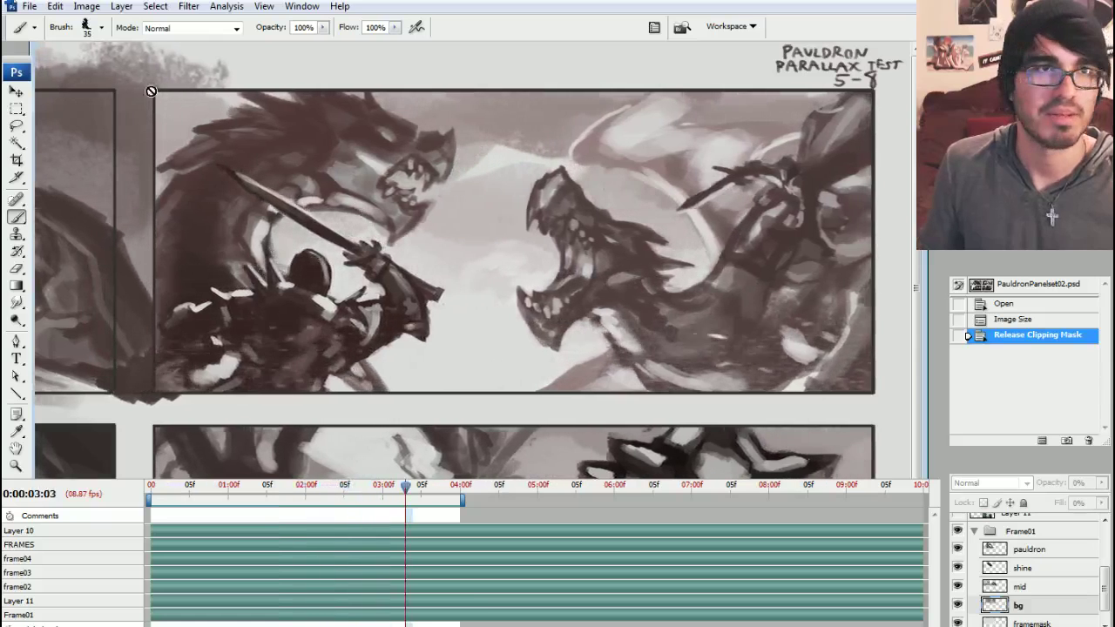
# Switch from the Brush tool to the Move tool.
pyautogui.click(16, 93)
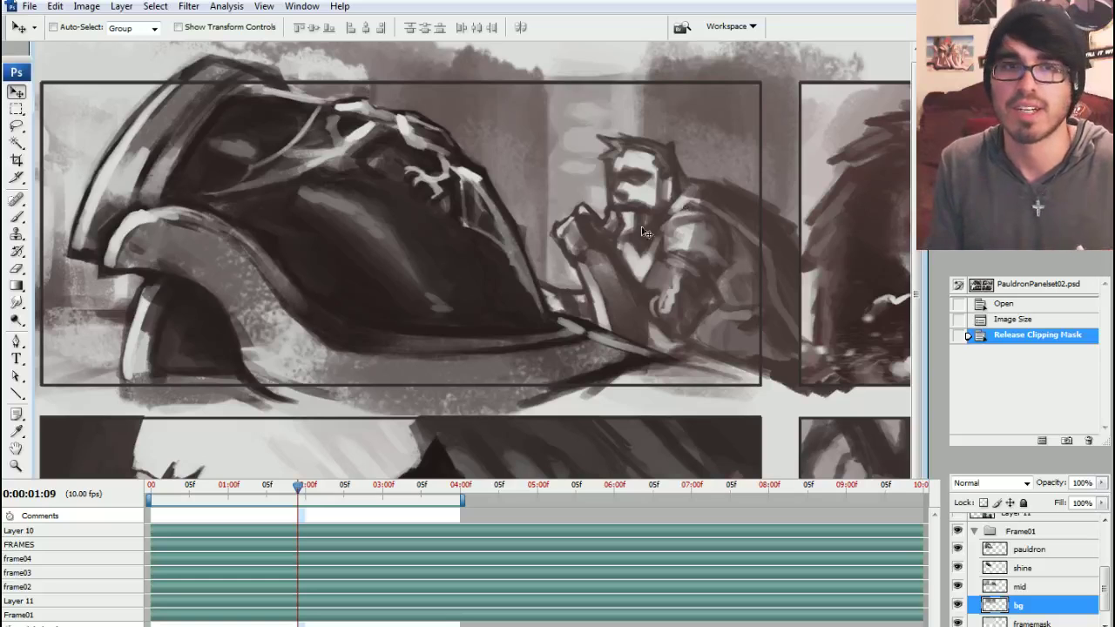
# Toggle the pauldron, mid, bg and shine layers off and back on to compare them.
pyautogui.click(958, 550)
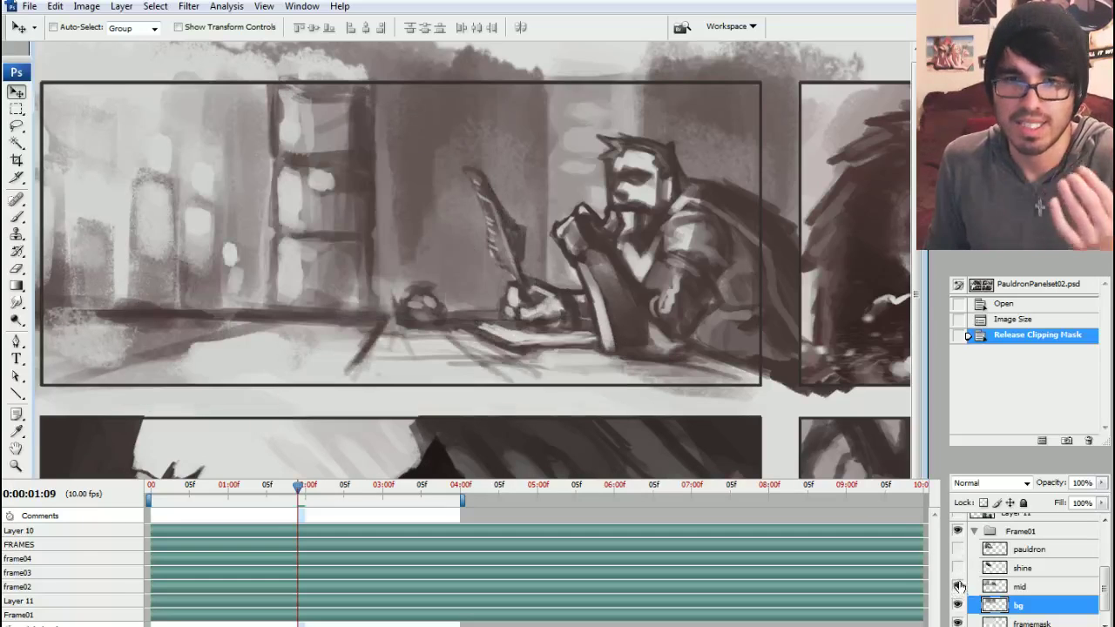
pyautogui.click(958, 585)
pyautogui.click(958, 605)
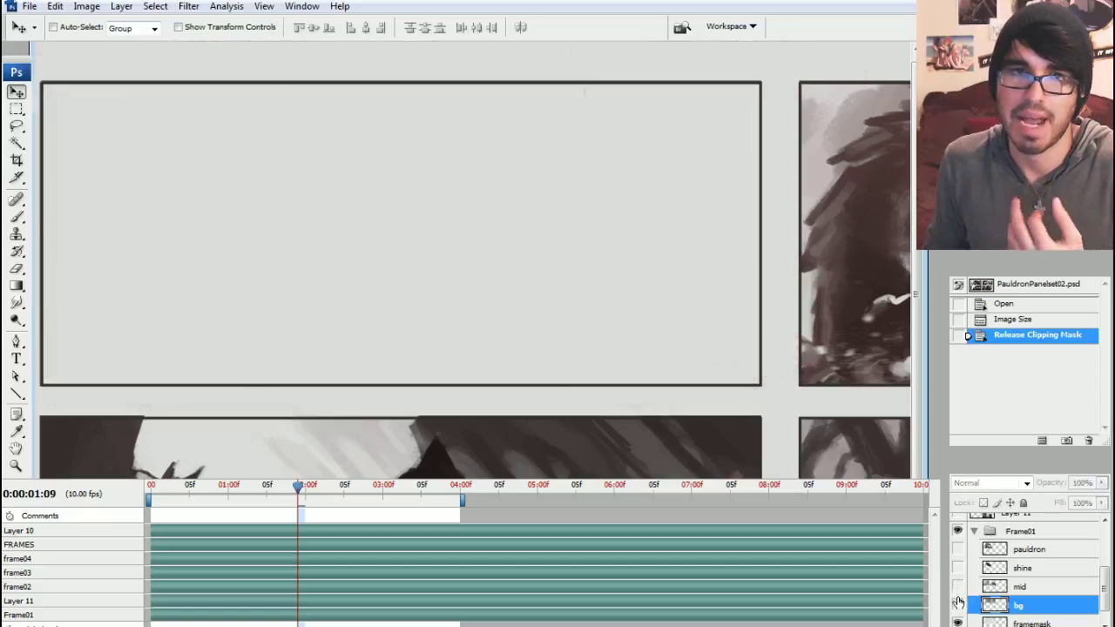
pyautogui.click(958, 604)
pyautogui.click(958, 586)
pyautogui.click(958, 568)
pyautogui.click(958, 550)
pyautogui.click(958, 550)
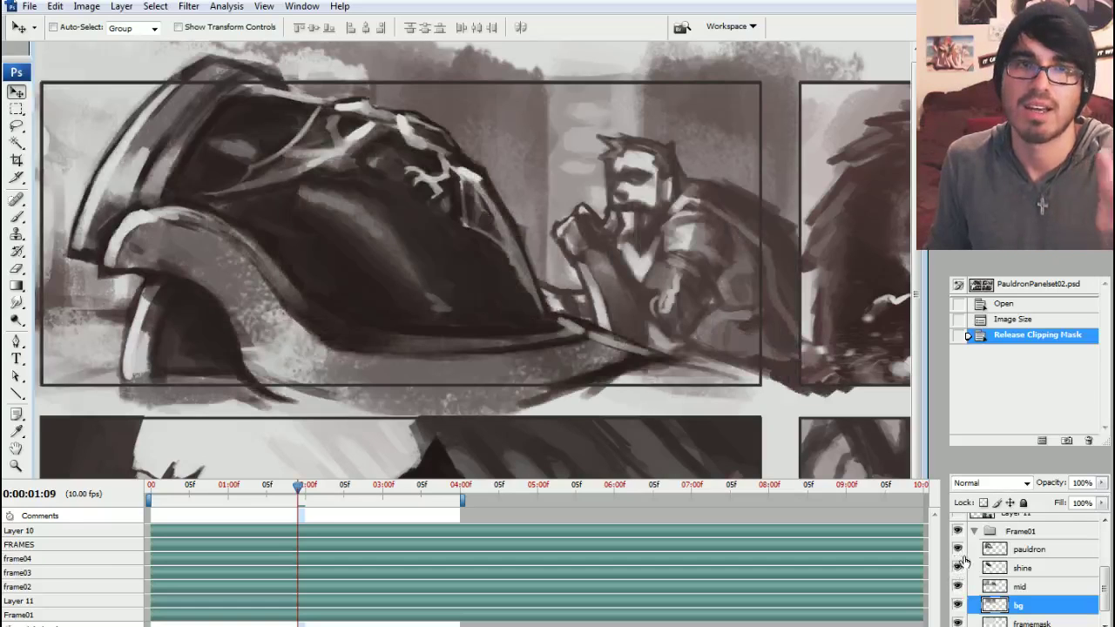
pyautogui.click(1021, 567)
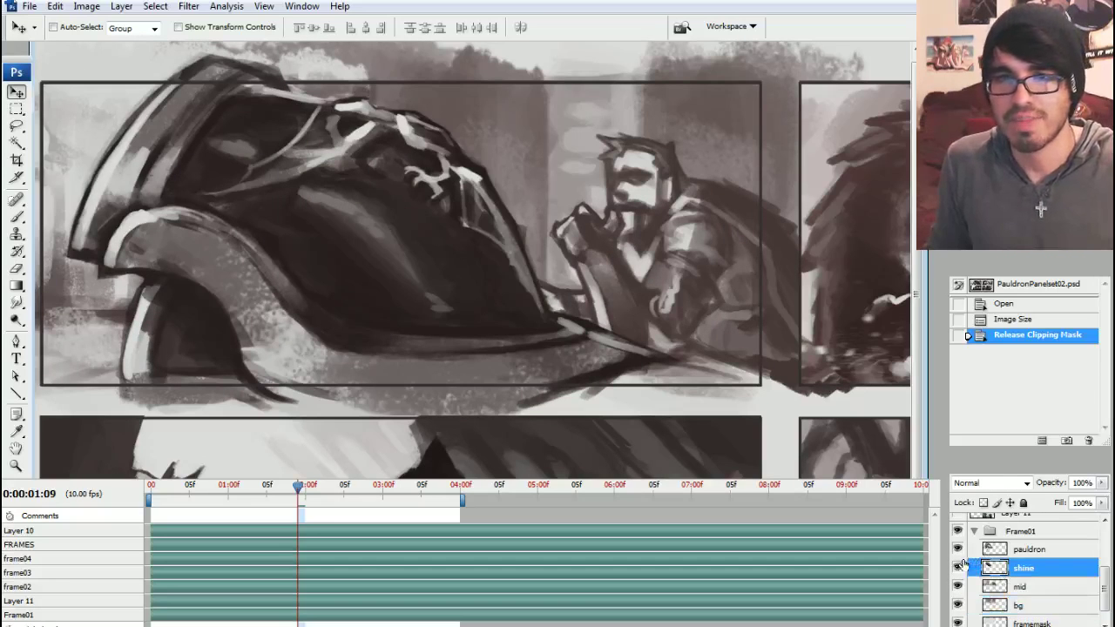
pyautogui.click(959, 568)
pyautogui.click(959, 567)
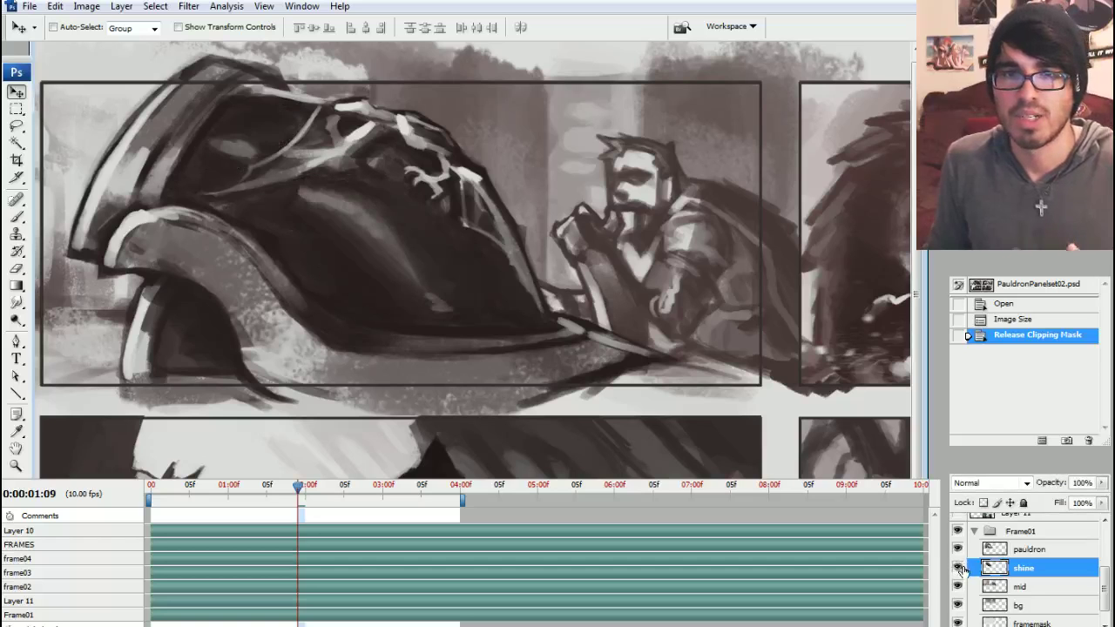
# Scrub and play the timeline, select the framemask layer, and choose the Rectangular Marquee.
pyautogui.moveTo(297, 491); pyautogui.dragTo(372, 490)
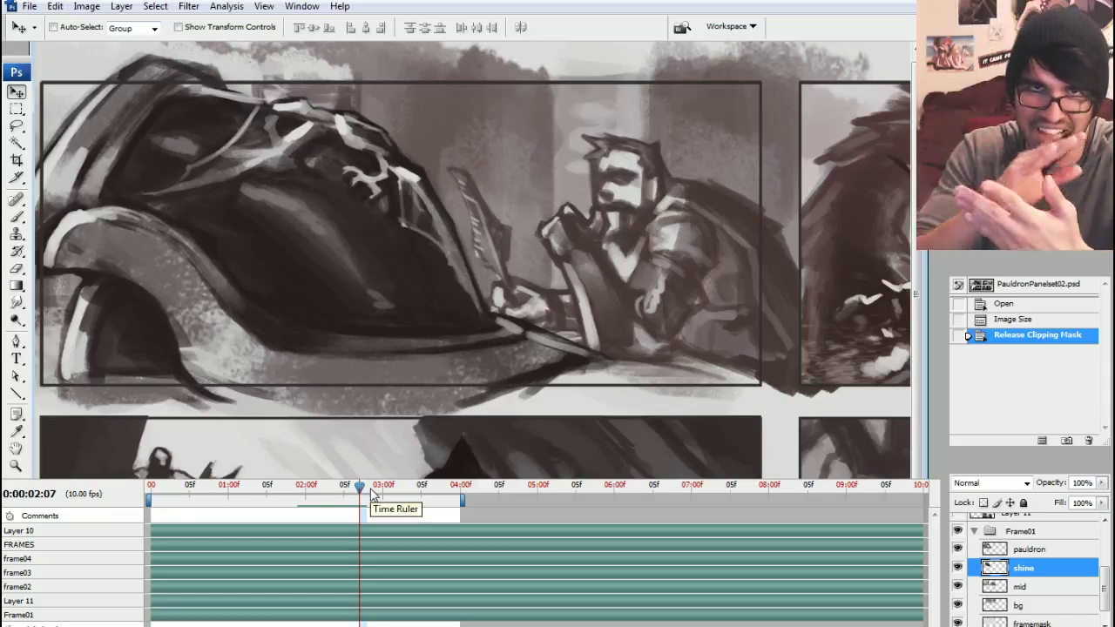
pyautogui.press('space')
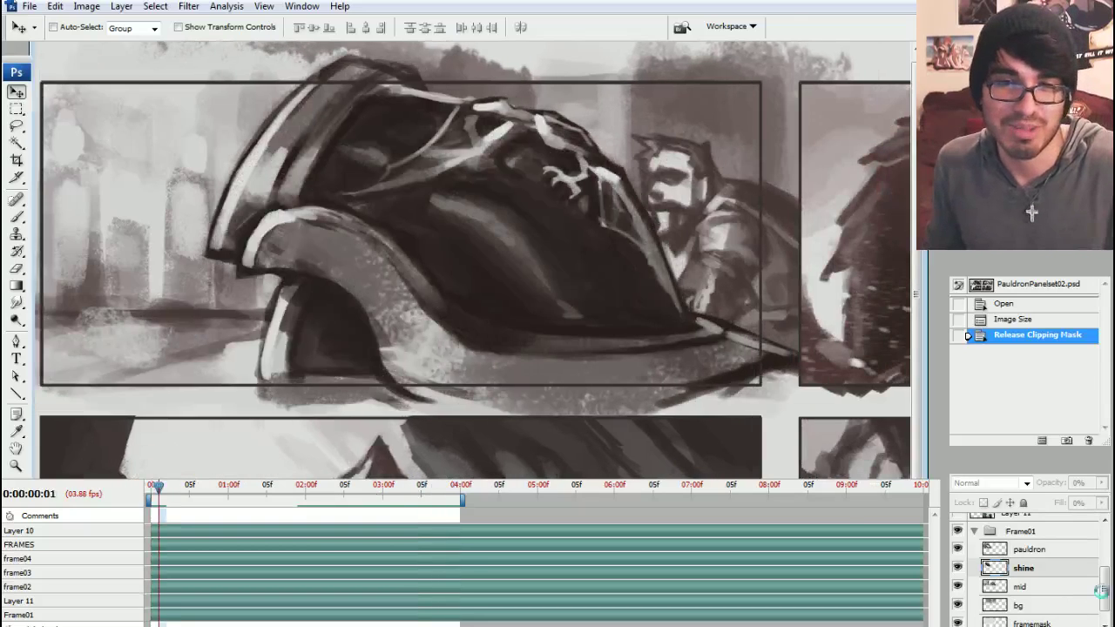
pyautogui.moveTo(1104, 581); pyautogui.dragTo(1106, 595)
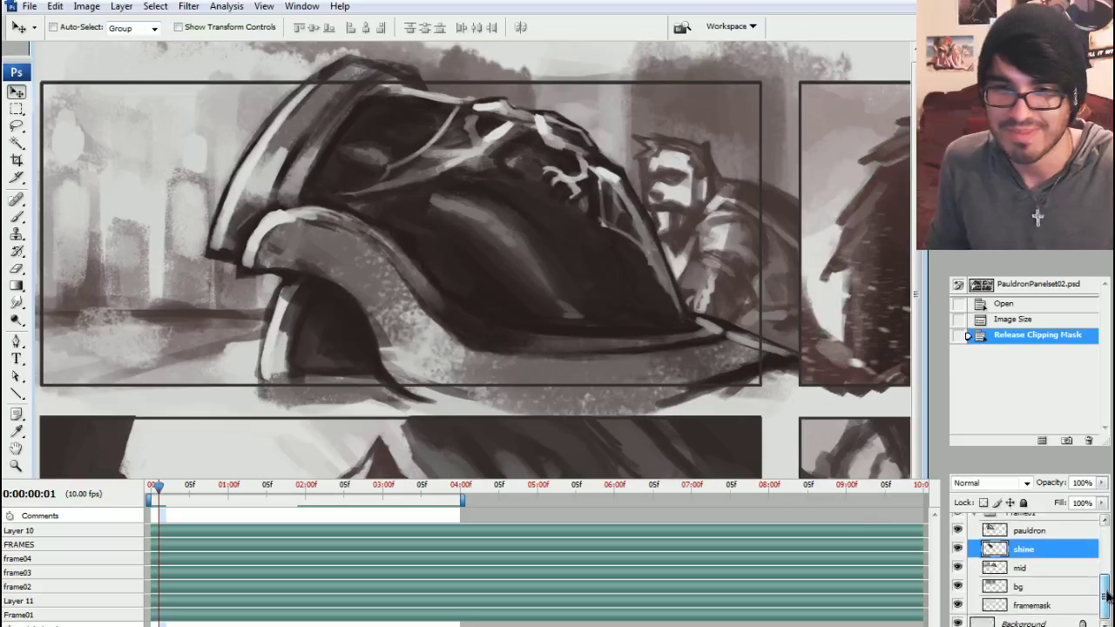
pyautogui.click(1019, 604)
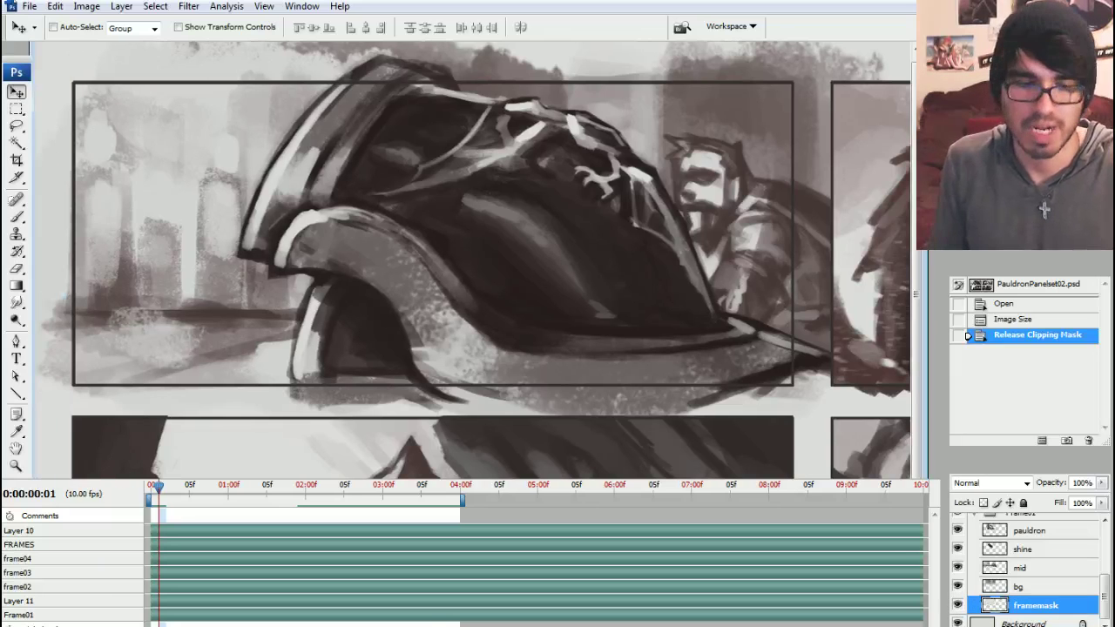
pyautogui.press('m')
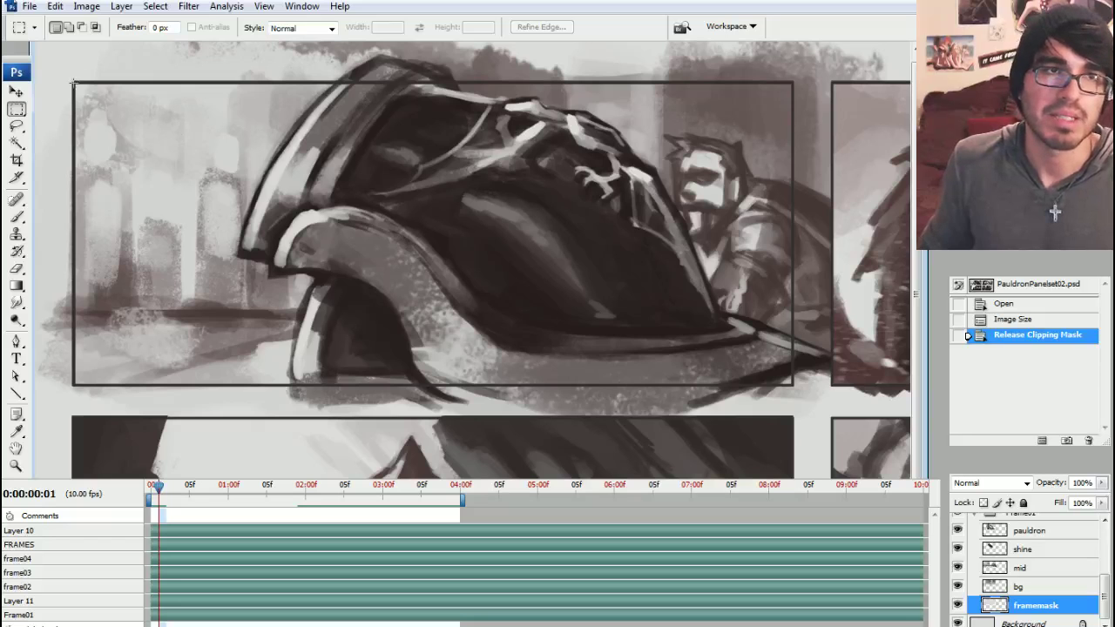
# Marquee the area inside the first panel's frame, resize the timeline, then deselect.
pyautogui.moveTo(74, 84); pyautogui.dragTo(619, 328)
pyautogui.moveTo(802, 380); pyautogui.dragTo(796, 381)
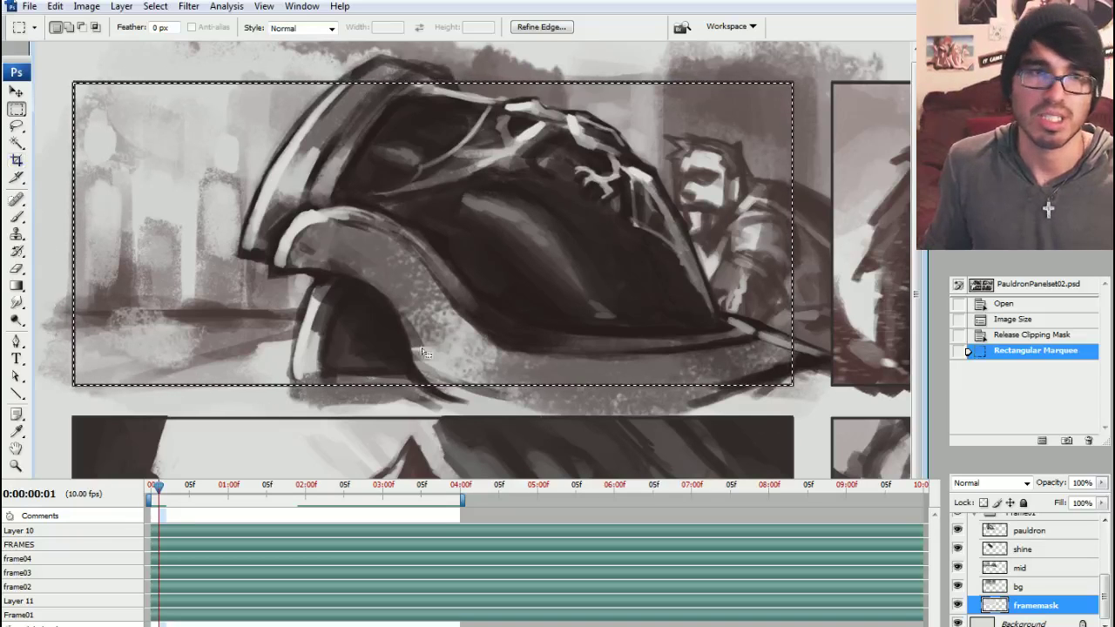
pyautogui.press('F12')
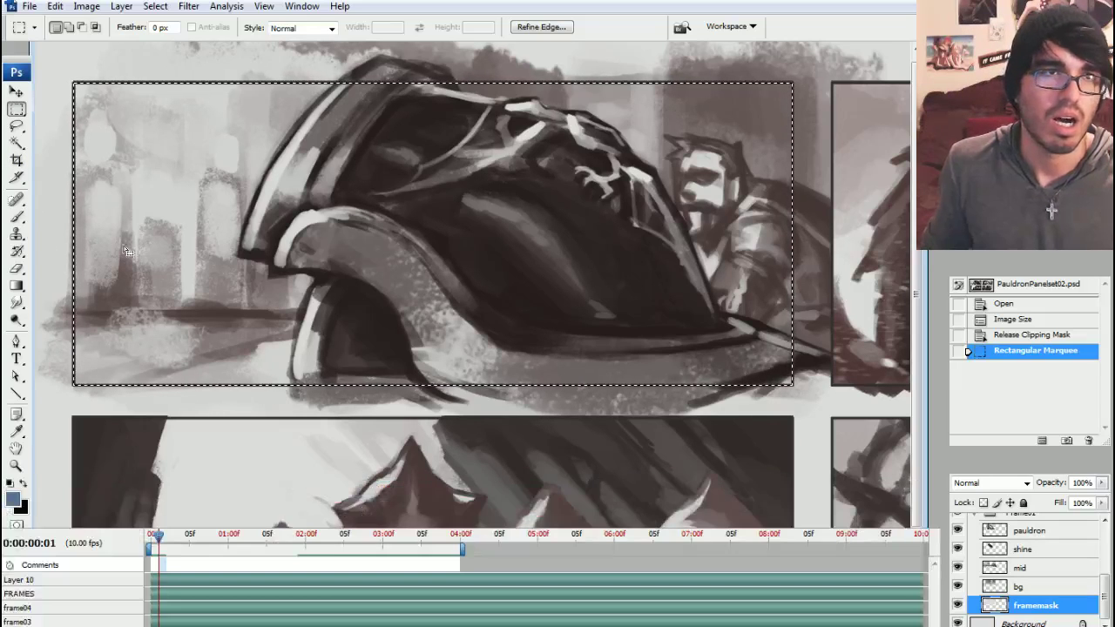
pyautogui.click(55, 6)
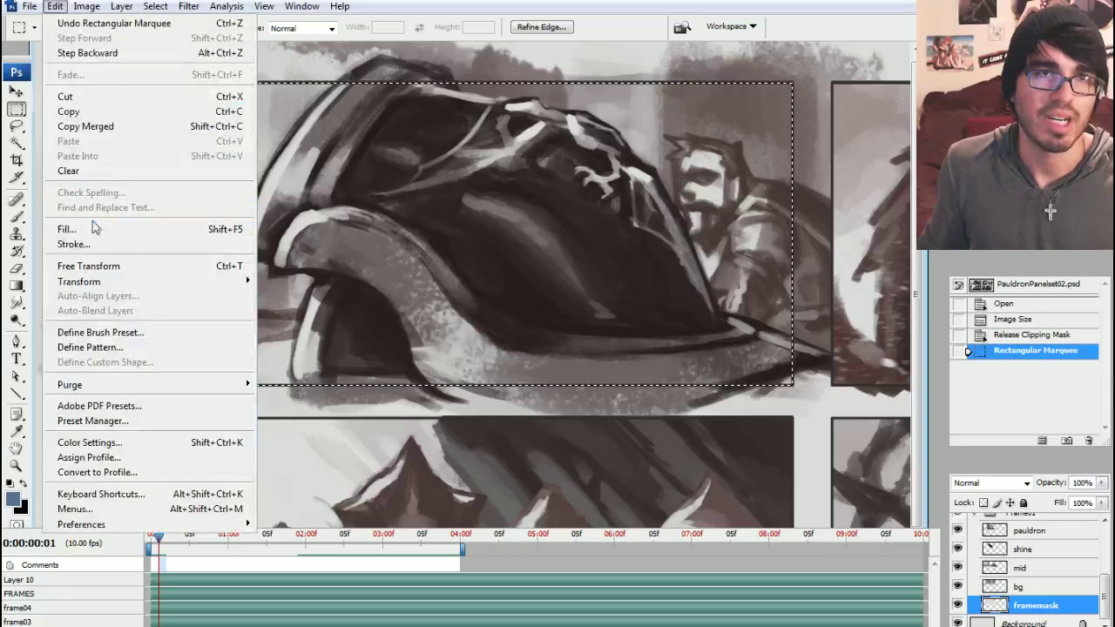
pyautogui.click(182, 338)
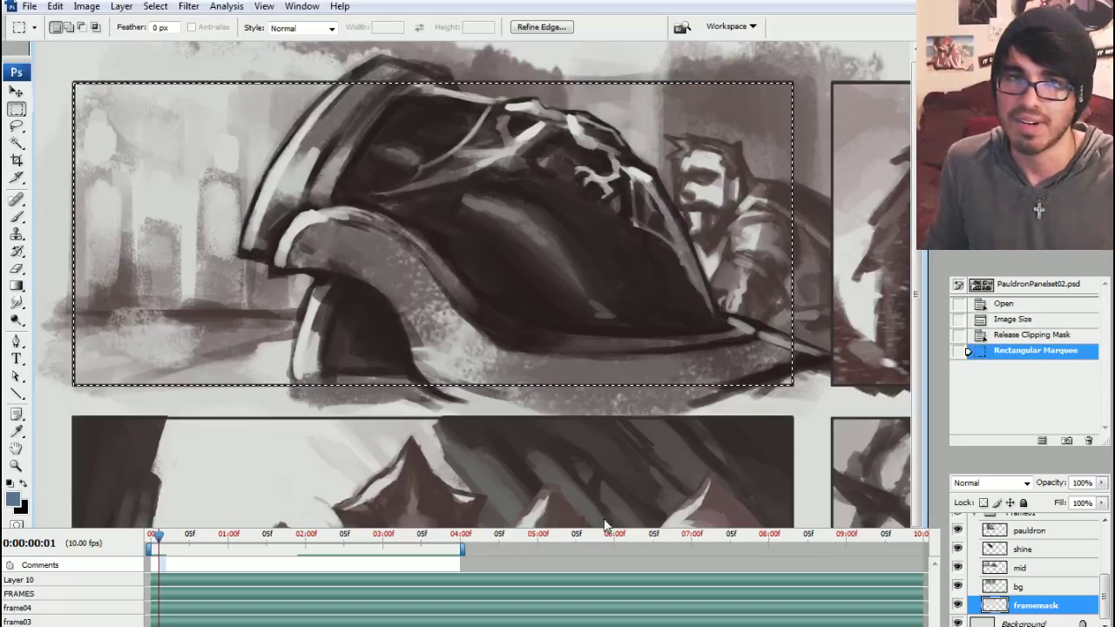
pyautogui.moveTo(607, 527); pyautogui.dragTo(603, 496)
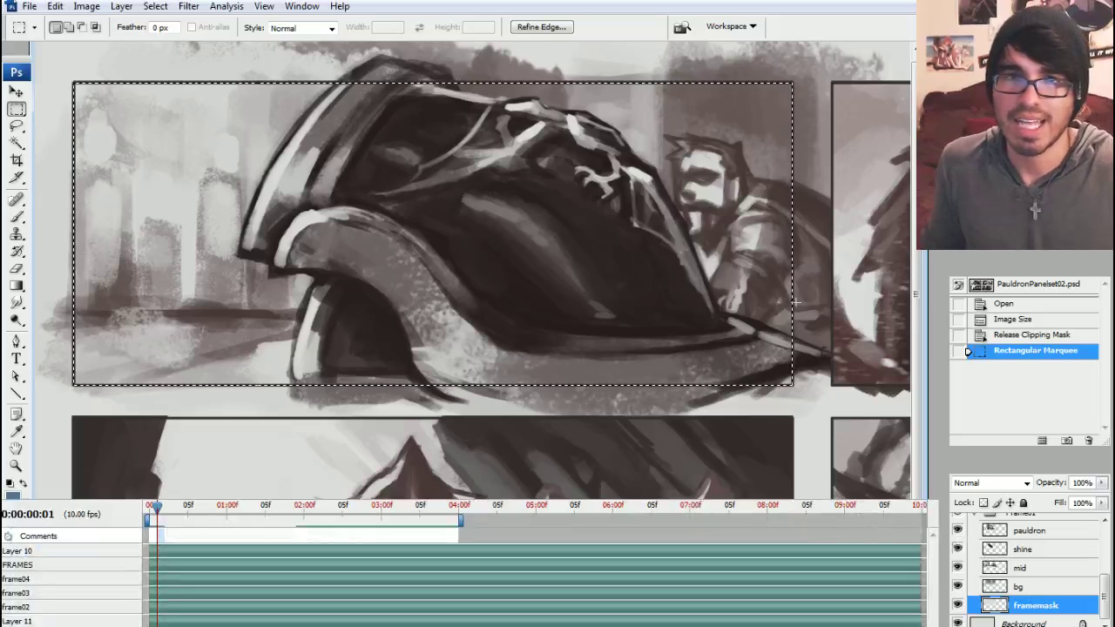
pyautogui.hotkey('ctrl', 'd')
# Clip the bg, mid, shine and pauldron layers to framemask and play the animation.
pyautogui.keyDown('alt'); pyautogui.click(1031, 596); pyautogui.keyUp('alt')
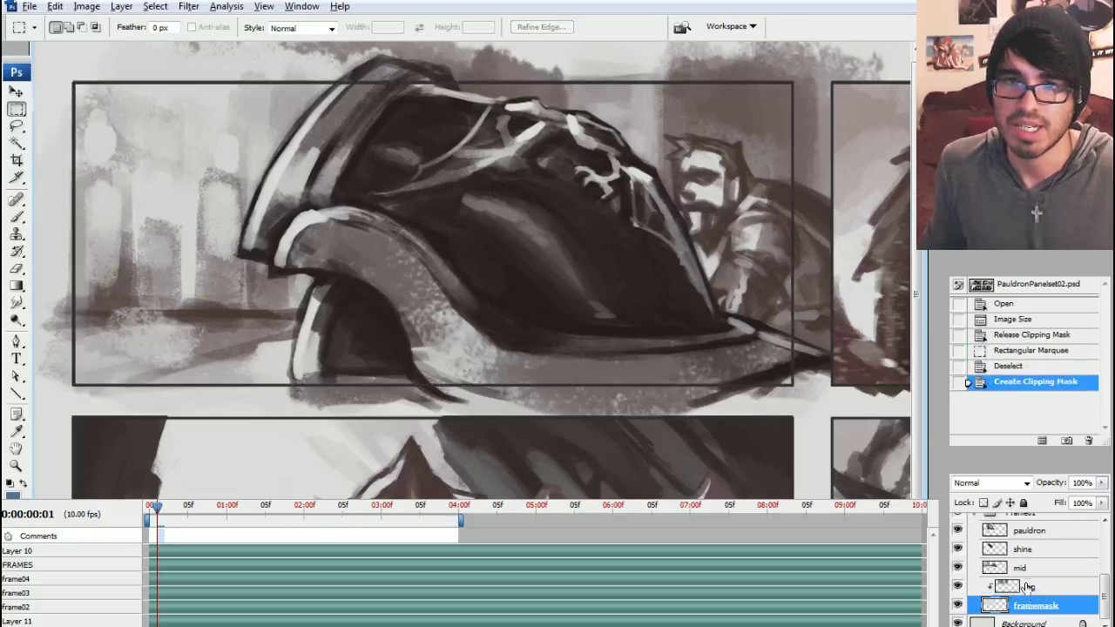
pyautogui.keyDown('alt'); pyautogui.click(1031, 576); pyautogui.keyUp('alt')
pyautogui.keyDown('alt'); pyautogui.click(1032, 559); pyautogui.keyUp('alt')
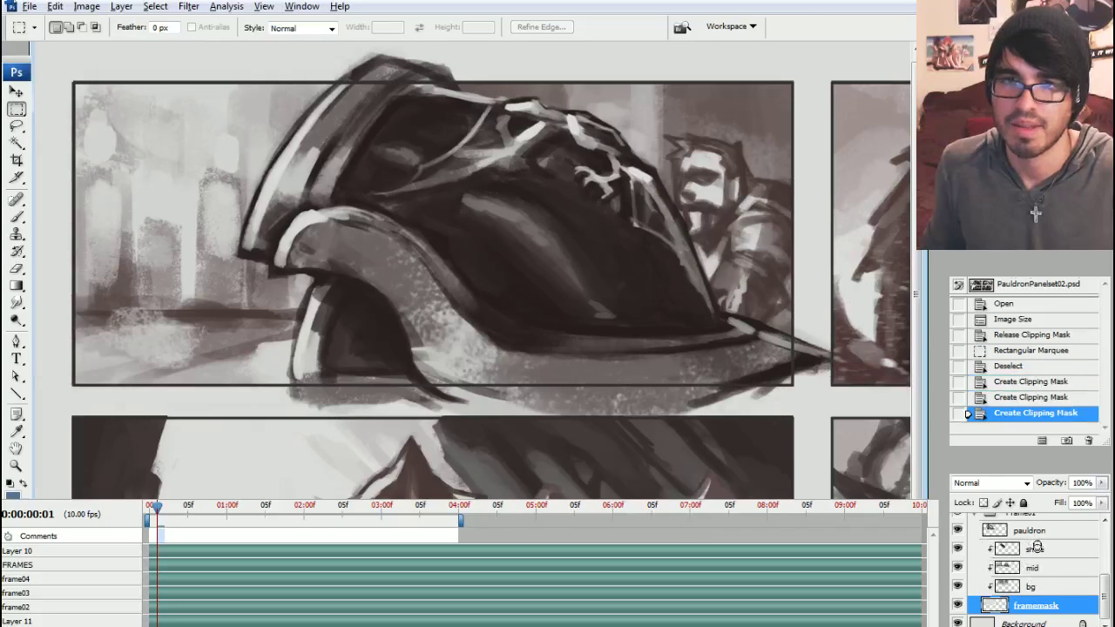
pyautogui.keyDown('alt'); pyautogui.click(1028, 540); pyautogui.keyUp('alt')
pyautogui.press('space')
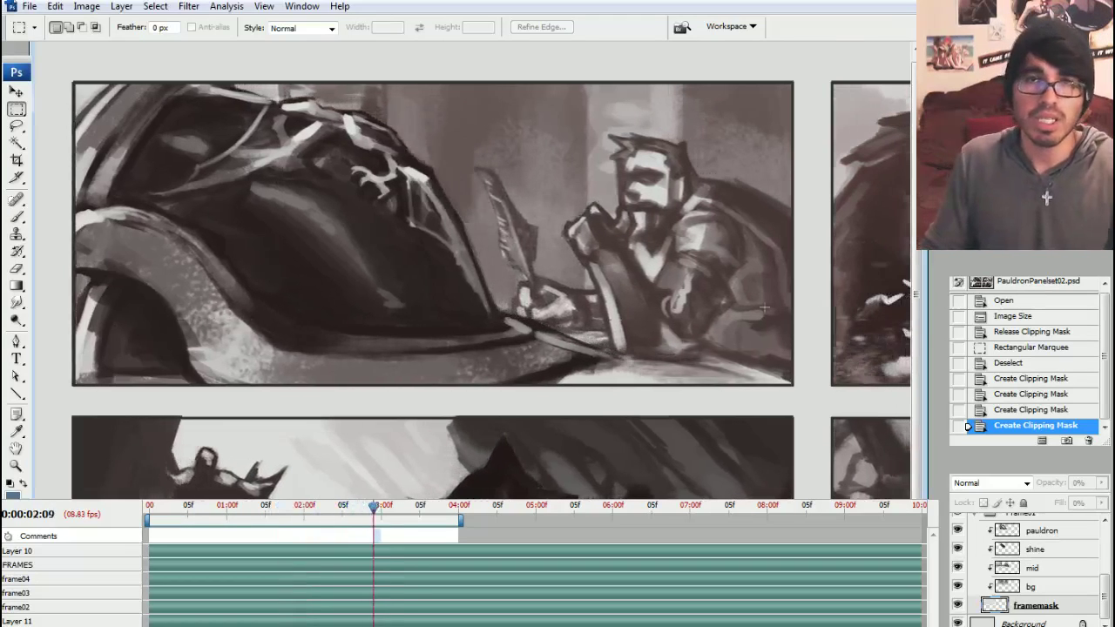
# Stop playback at 0:00:03:06 on the clipped top panel.
pyautogui.press('space')
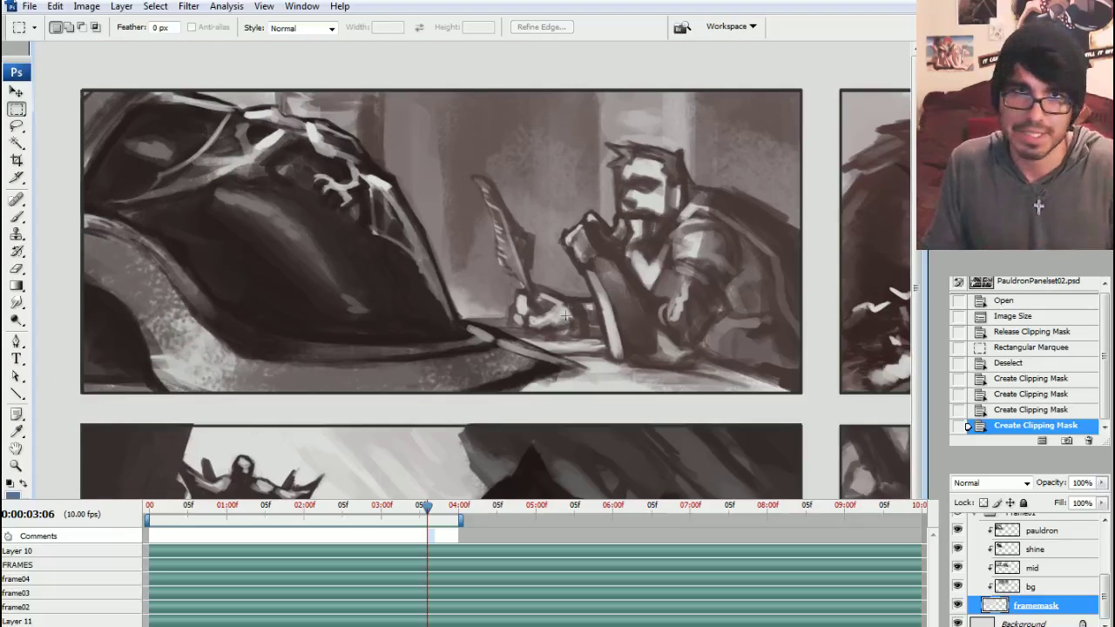
pyautogui.scroll(2, 1033, 566)
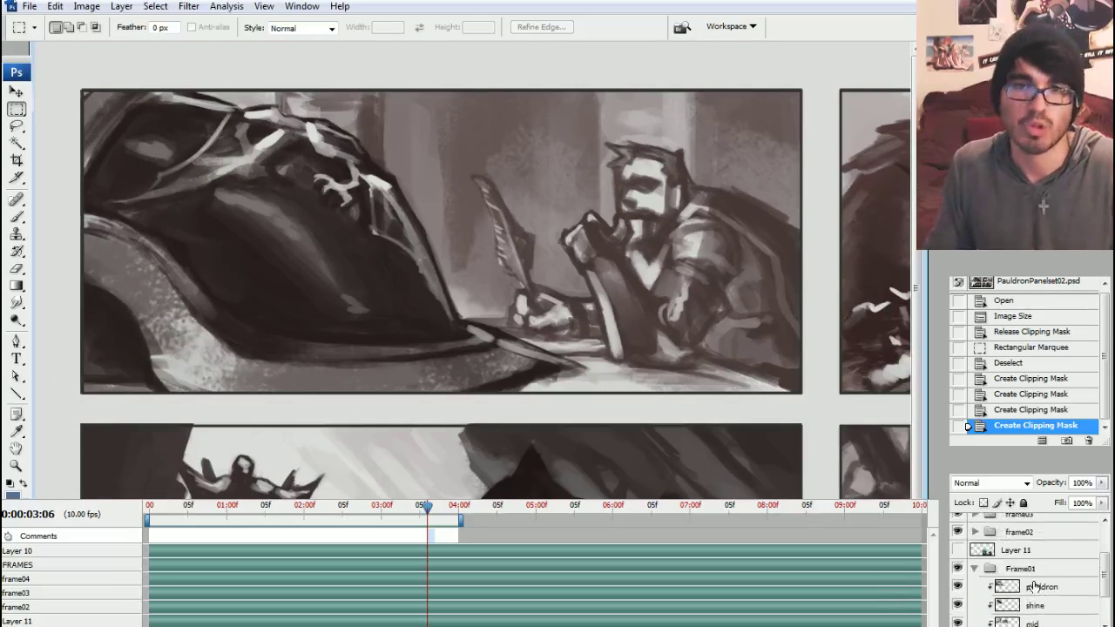
# Hide the Frame01 and frame04 panel groups in the Layers panel.
pyautogui.click(976, 567)
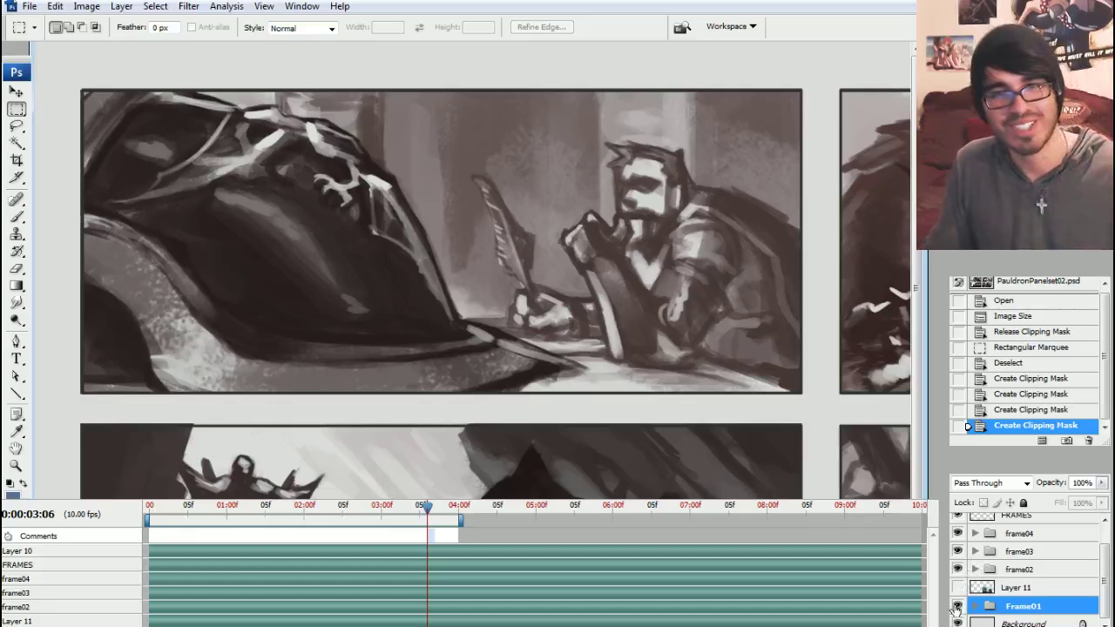
pyautogui.click(958, 603)
pyautogui.click(958, 533)
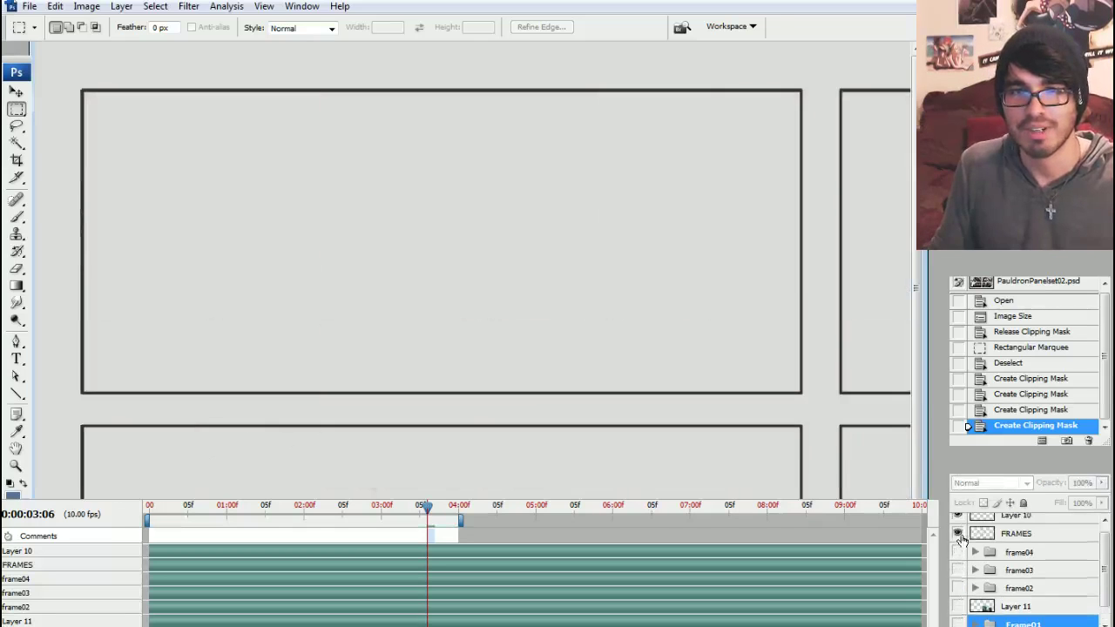
# Delete the frame04 through Frame01 groups, keeping Layer 10, FRAMES and Background, and select FRAMES.
pyautogui.scroll(1, 958, 558)
pyautogui.click(1019, 562)
pyautogui.scroll(-1, 1020, 570)
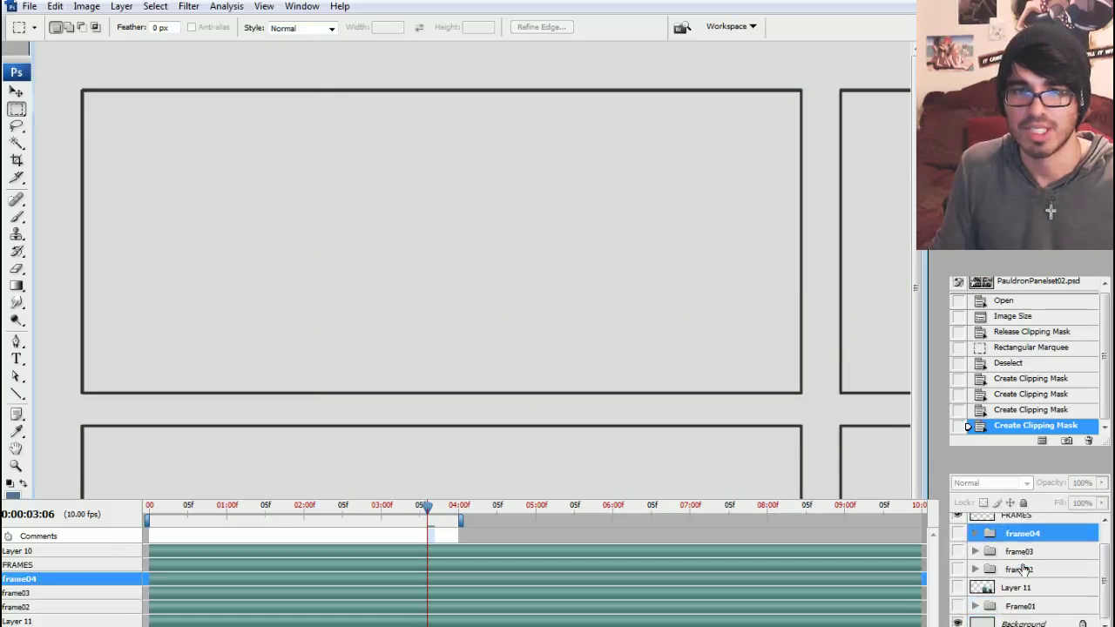
pyautogui.keyDown('shift'); pyautogui.click(1021, 607); pyautogui.keyUp('shift')
pyautogui.moveTo(1020, 607); pyautogui.dragTo(1030, 551)
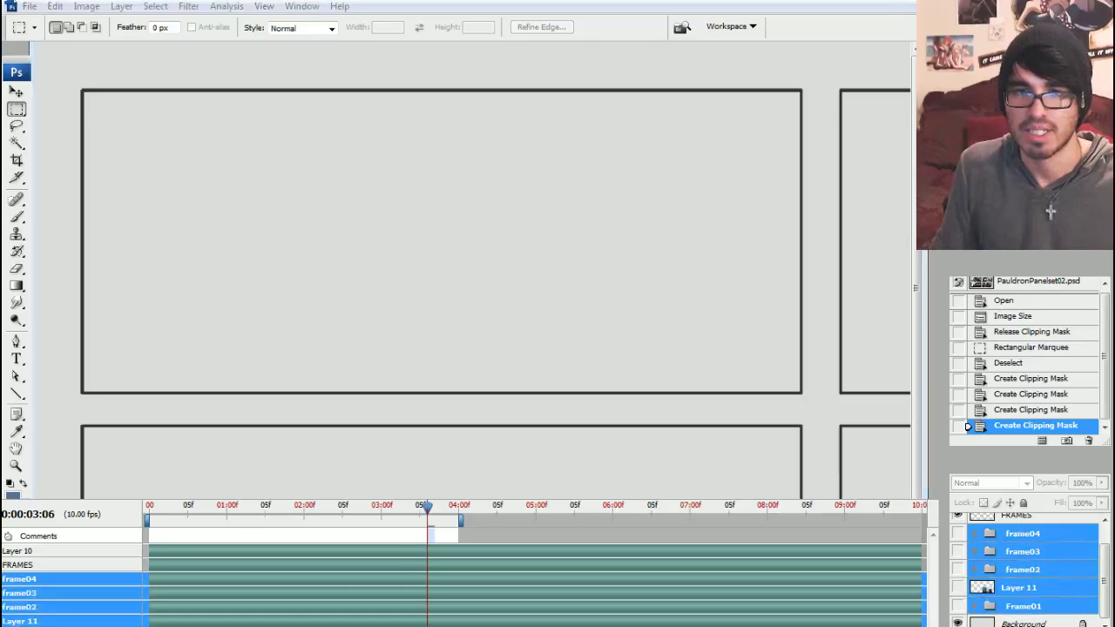
pyautogui.press('Delete')
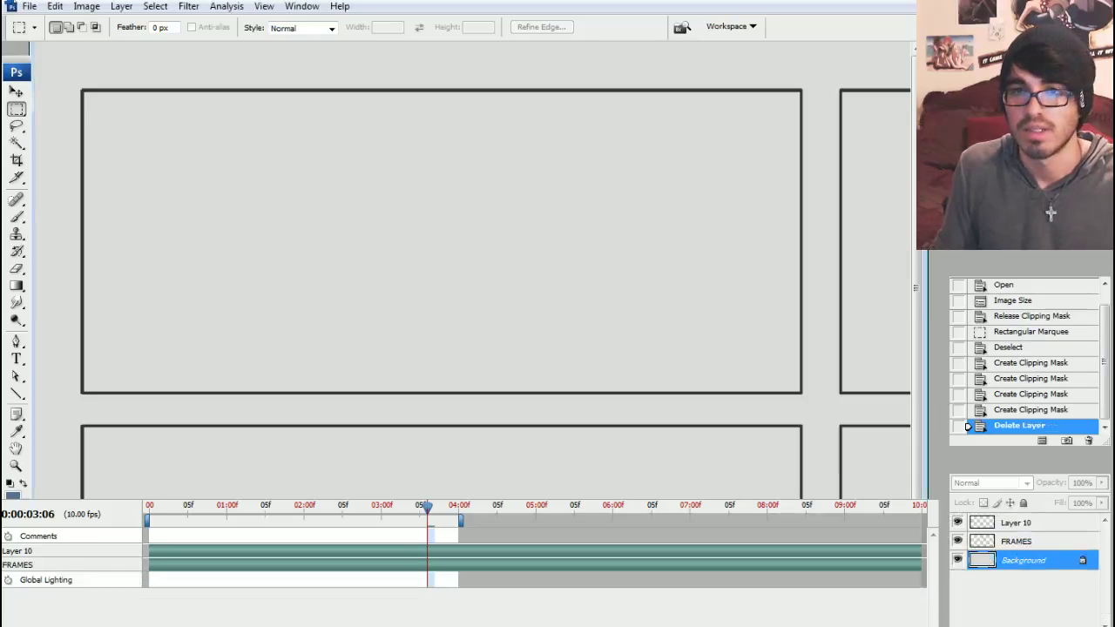
pyautogui.click(1013, 542)
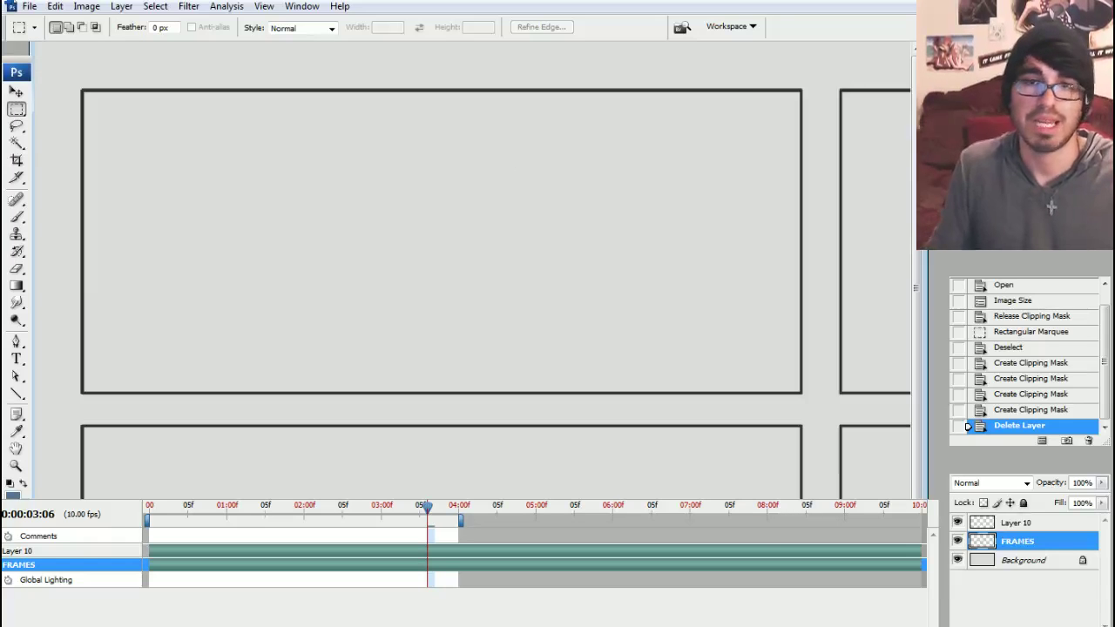
pyautogui.click(17, 217)
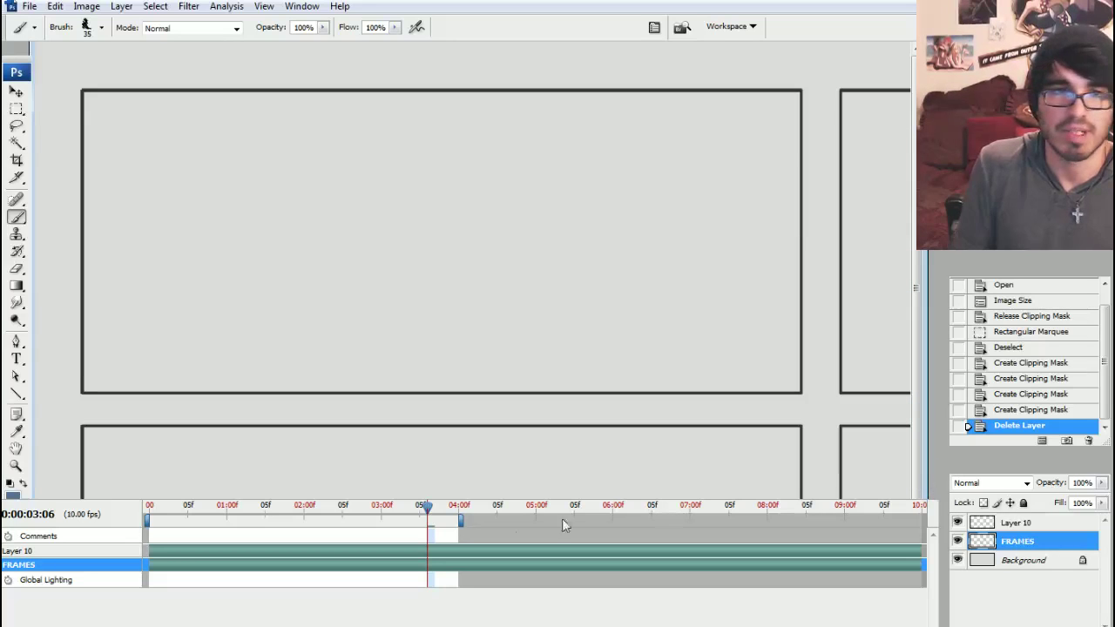
# Rewind and close the animation timeline, then add a new Layer 11 above FRAMES.
pyautogui.moveTo(426, 507); pyautogui.dragTo(141, 505)
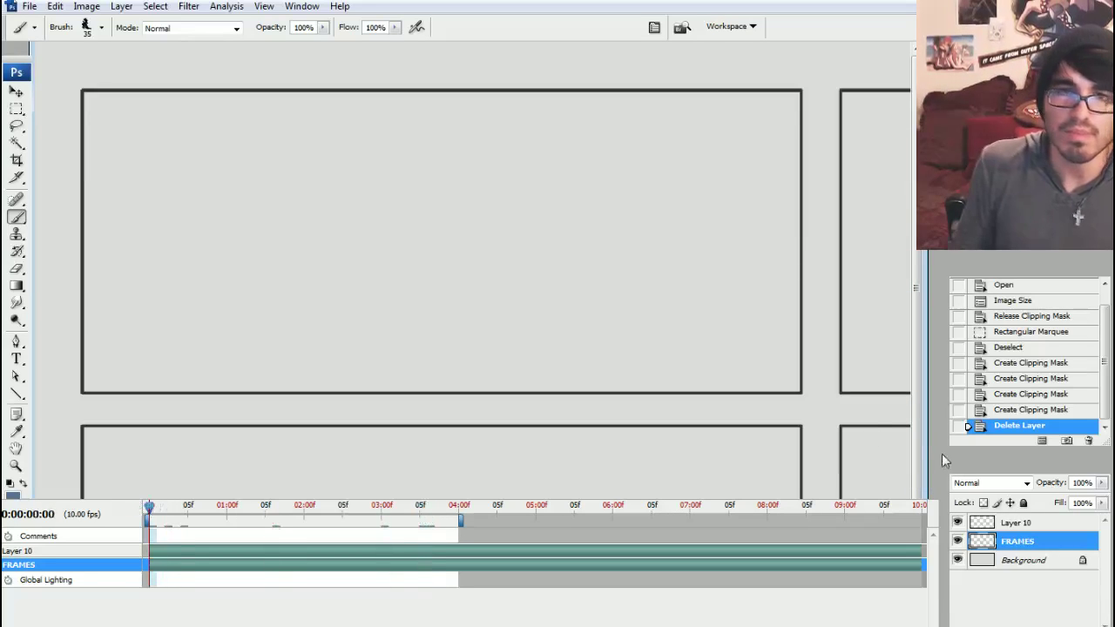
pyautogui.click(936, 490)
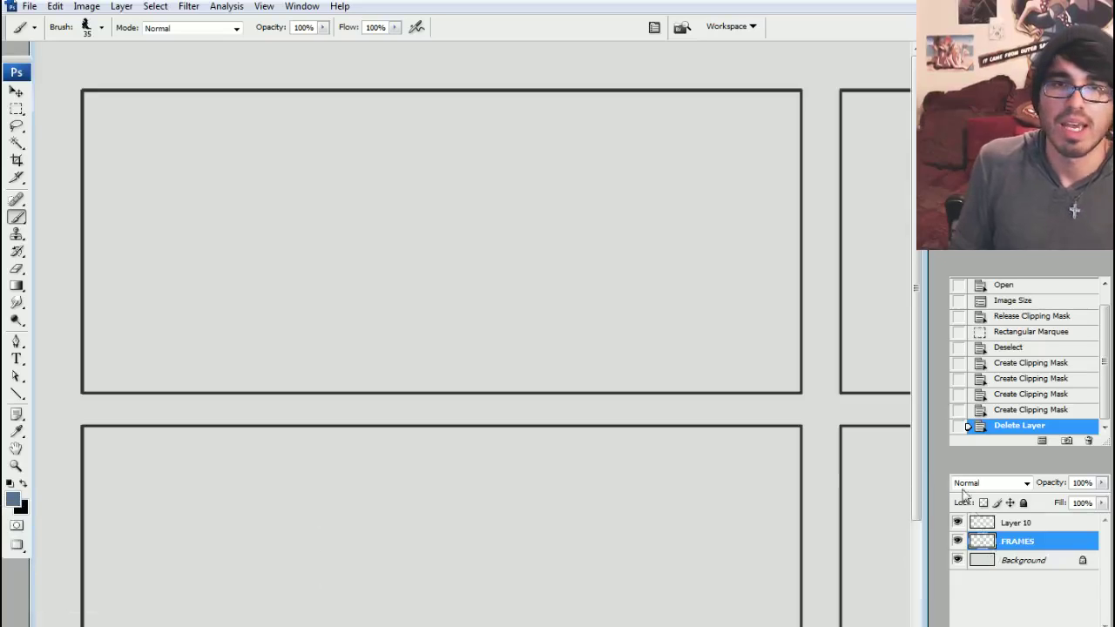
pyautogui.hotkey('ctrl', 'shift', 'n')
pyautogui.press('Return')
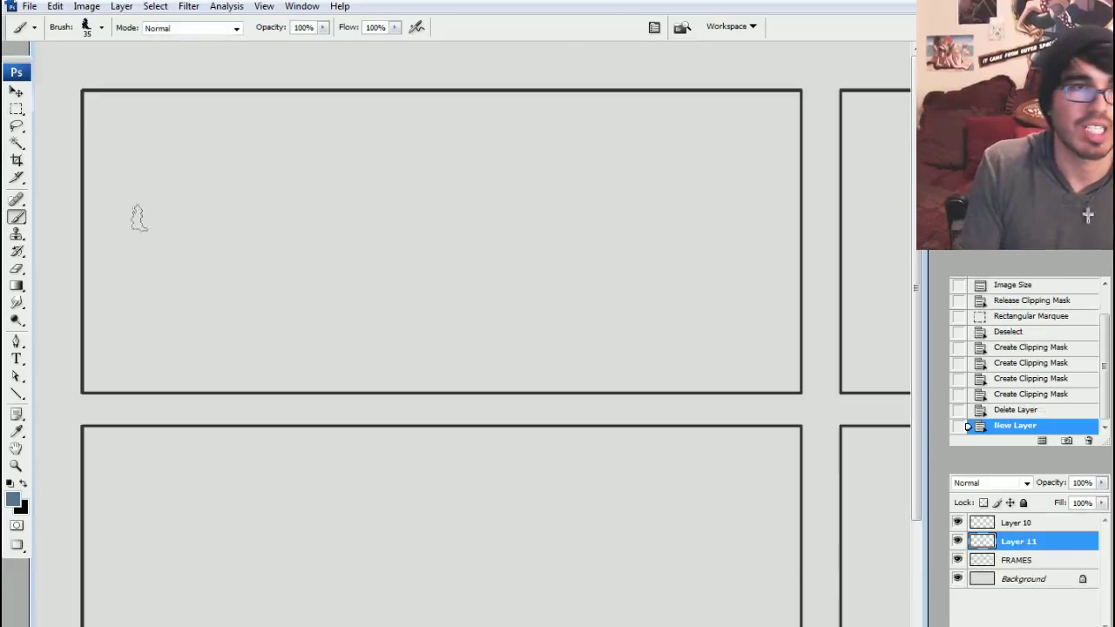
# Choose the CHALK brush preset and set the foreground colour to muted mauve (R123 G99 B107).
pyautogui.rightClick(279, 295)
pyautogui.click(349, 458)
pyautogui.click(346, 487)
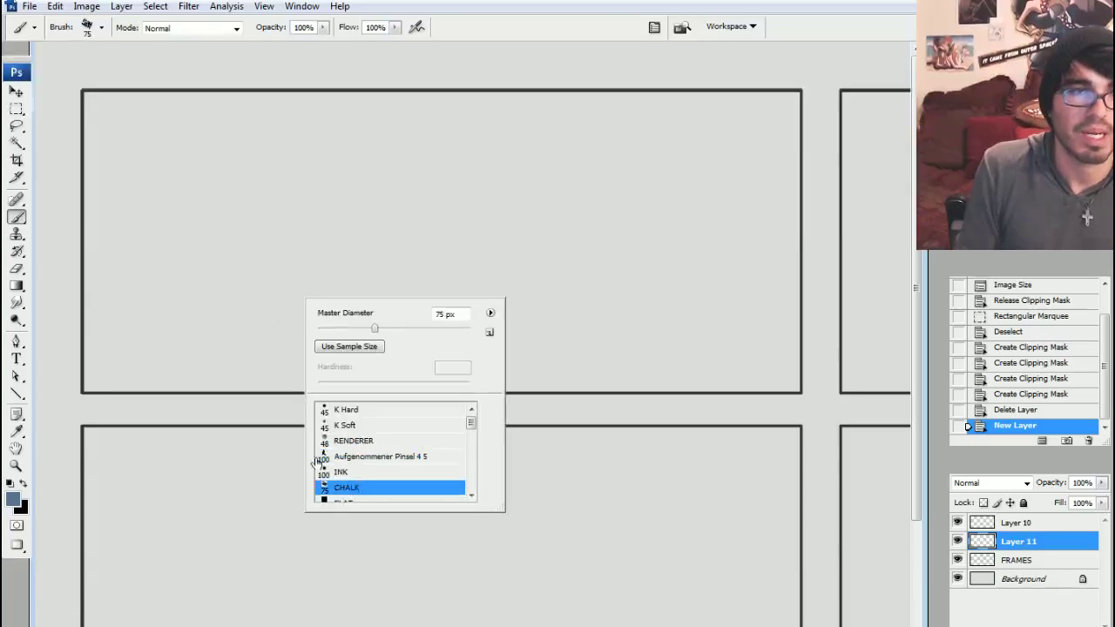
pyautogui.click(13, 497)
pyautogui.click(625, 493)
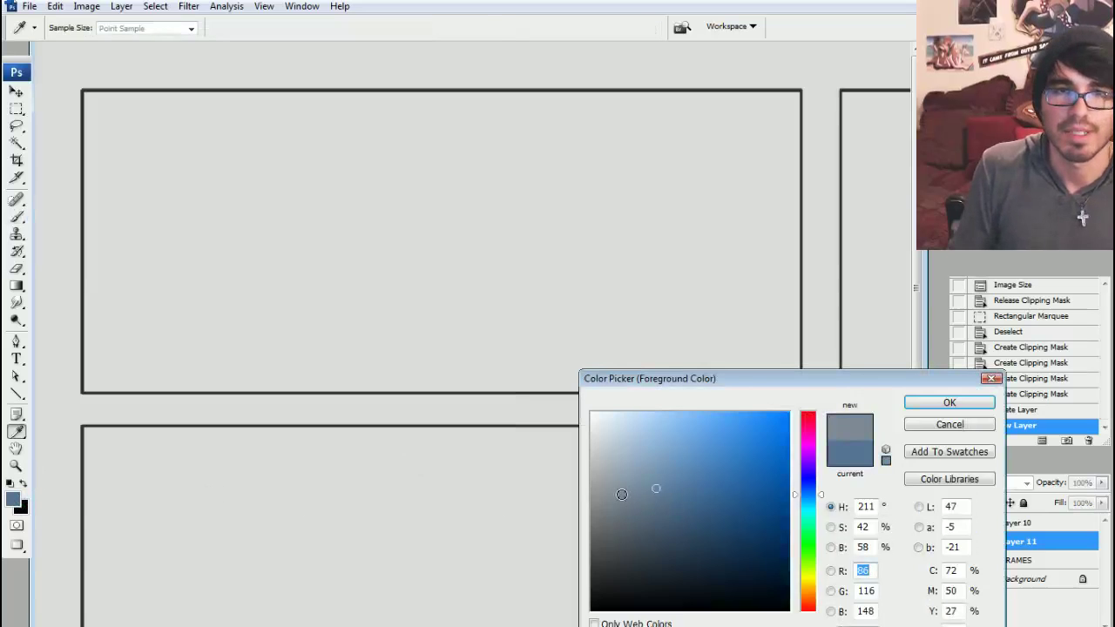
pyautogui.moveTo(819, 437); pyautogui.dragTo(822, 425)
pyautogui.moveTo(642, 515)
pyautogui.mouseDown()
pyautogui.moveTo(664, 552)
pyautogui.moveTo(642, 545)
pyautogui.moveTo(644, 555)
pyautogui.mouseUp()
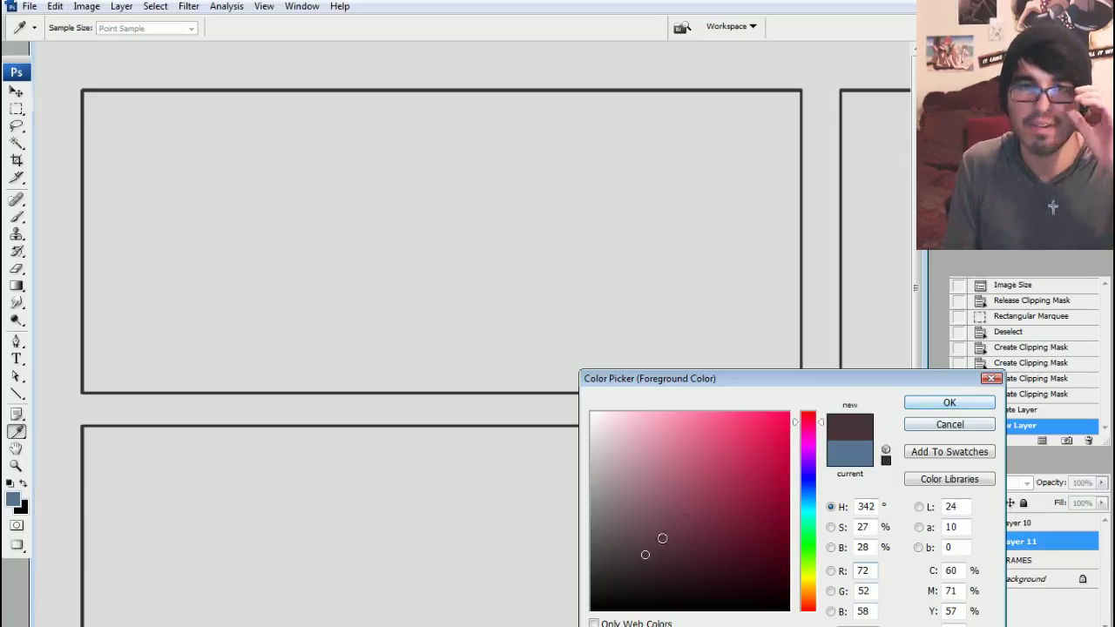
pyautogui.moveTo(640, 555); pyautogui.dragTo(627, 515)
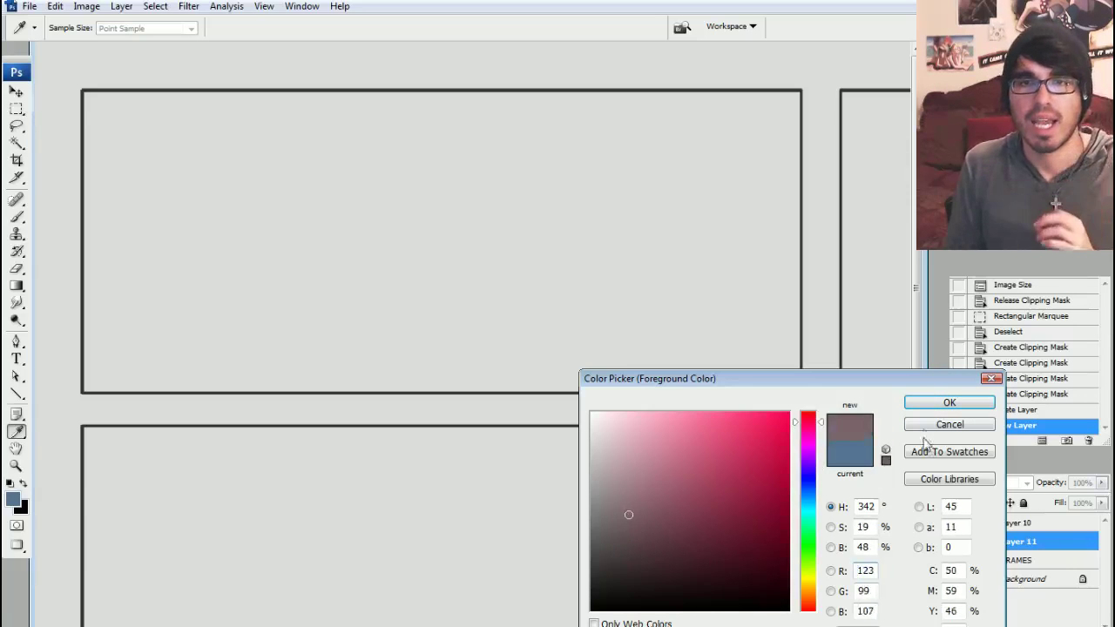
pyautogui.click(950, 403)
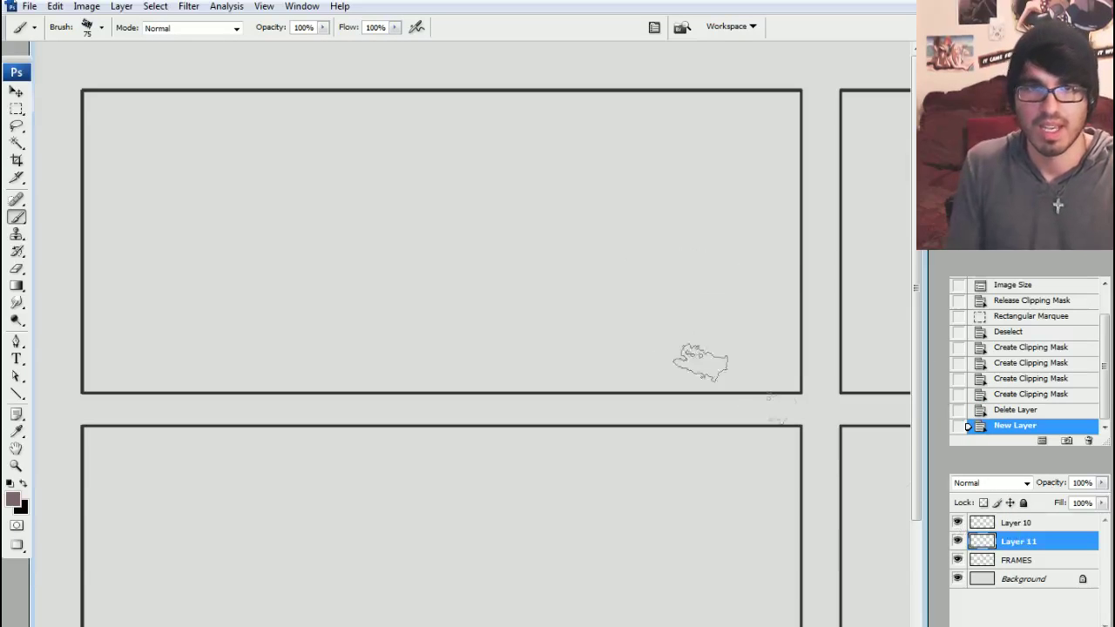
# Paint a soft mauve ground band along the bottom of the top panel.
pyautogui.press('[')
pyautogui.press('[')
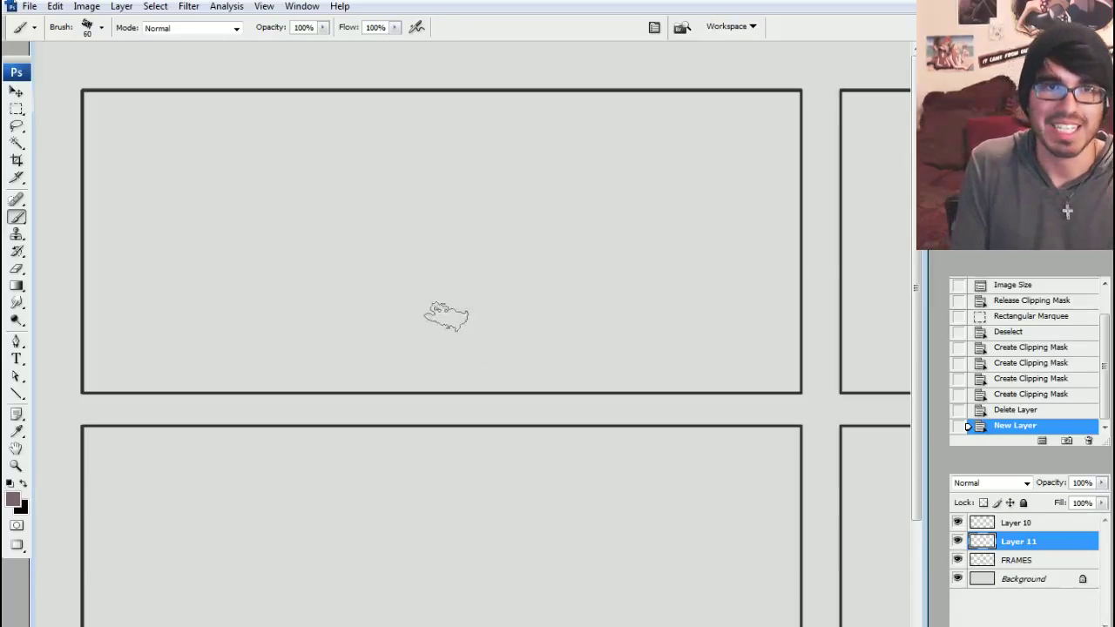
pyautogui.press(']')
pyautogui.moveTo(243, 389)
pyautogui.mouseDown()
pyautogui.moveTo(307, 392)
pyautogui.moveTo(603, 358)
pyautogui.moveTo(480, 360)
pyautogui.moveTo(598, 356)
pyautogui.moveTo(755, 371)
pyautogui.moveTo(572, 360)
pyautogui.moveTo(788, 375)
pyautogui.mouseUp()
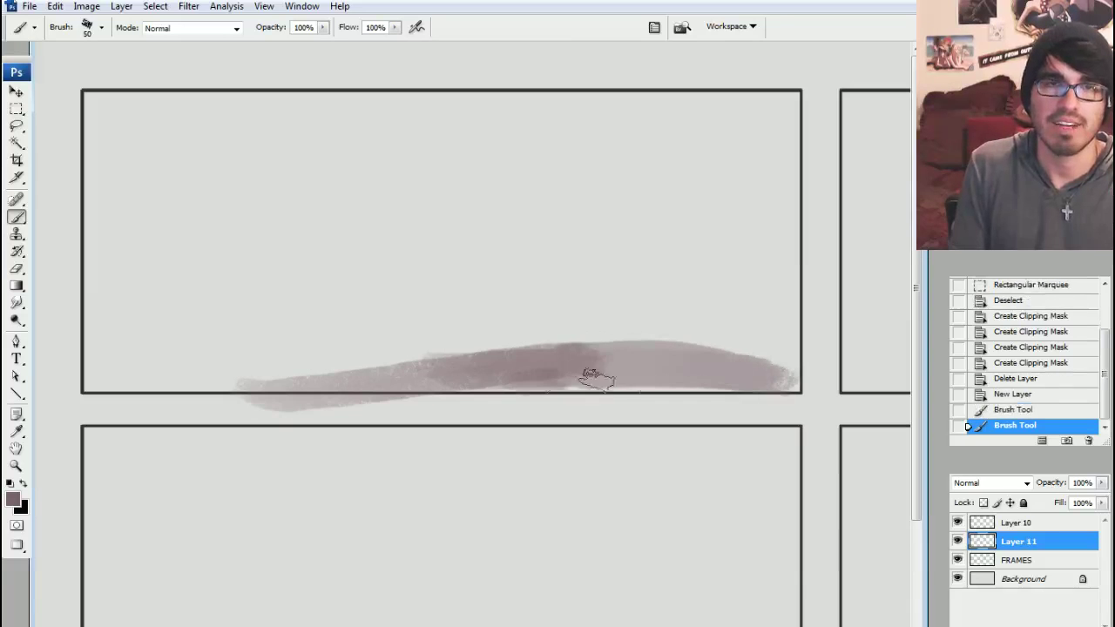
pyautogui.moveTo(597, 379)
pyautogui.mouseDown()
pyautogui.moveTo(765, 390)
pyautogui.moveTo(468, 375)
pyautogui.moveTo(722, 378)
pyautogui.moveTo(700, 374)
pyautogui.moveTo(336, 389)
pyautogui.moveTo(506, 368)
pyautogui.moveTo(783, 398)
pyautogui.moveTo(567, 344)
pyautogui.moveTo(565, 362)
pyautogui.moveTo(616, 308)
pyautogui.moveTo(571, 359)
pyautogui.moveTo(583, 302)
pyautogui.moveTo(640, 296)
pyautogui.mouseUp()
# Paint the standing figure's legs and torso above the ground band with a narrower brush.
pyautogui.press(']')
pyautogui.press('[')
pyautogui.press('[')
pyautogui.press('[')
pyautogui.press('[')
pyautogui.moveTo(580, 348)
pyautogui.mouseDown()
pyautogui.moveTo(606, 318)
pyautogui.moveTo(601, 281)
pyautogui.mouseUp()
pyautogui.moveTo(623, 348)
pyautogui.mouseDown()
pyautogui.moveTo(635, 292)
pyautogui.moveTo(640, 345)
pyautogui.moveTo(608, 291)
pyautogui.moveTo(620, 233)
pyautogui.moveTo(597, 301)
pyautogui.moveTo(648, 272)
pyautogui.mouseUp()
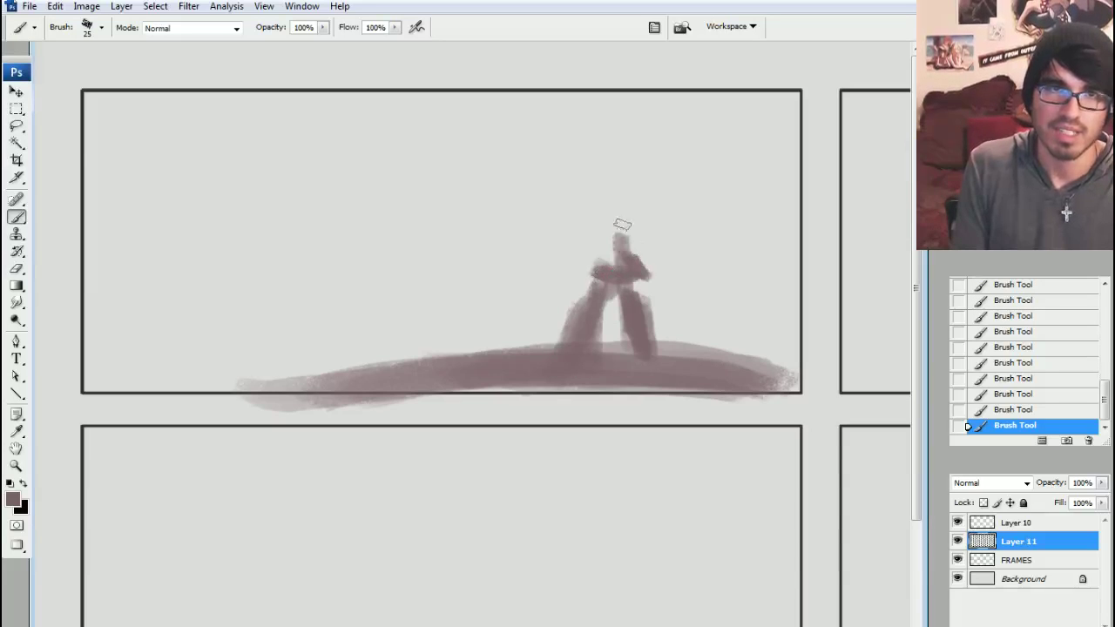
pyautogui.moveTo(622, 225); pyautogui.dragTo(592, 277)
pyautogui.moveTo(592, 277)
pyautogui.mouseDown()
pyautogui.moveTo(617, 221)
pyautogui.moveTo(602, 212)
pyautogui.moveTo(643, 189)
pyautogui.moveTo(627, 200)
pyautogui.moveTo(611, 186)
pyautogui.moveTo(625, 196)
pyautogui.moveTo(621, 212)
pyautogui.moveTo(649, 216)
pyautogui.mouseUp()
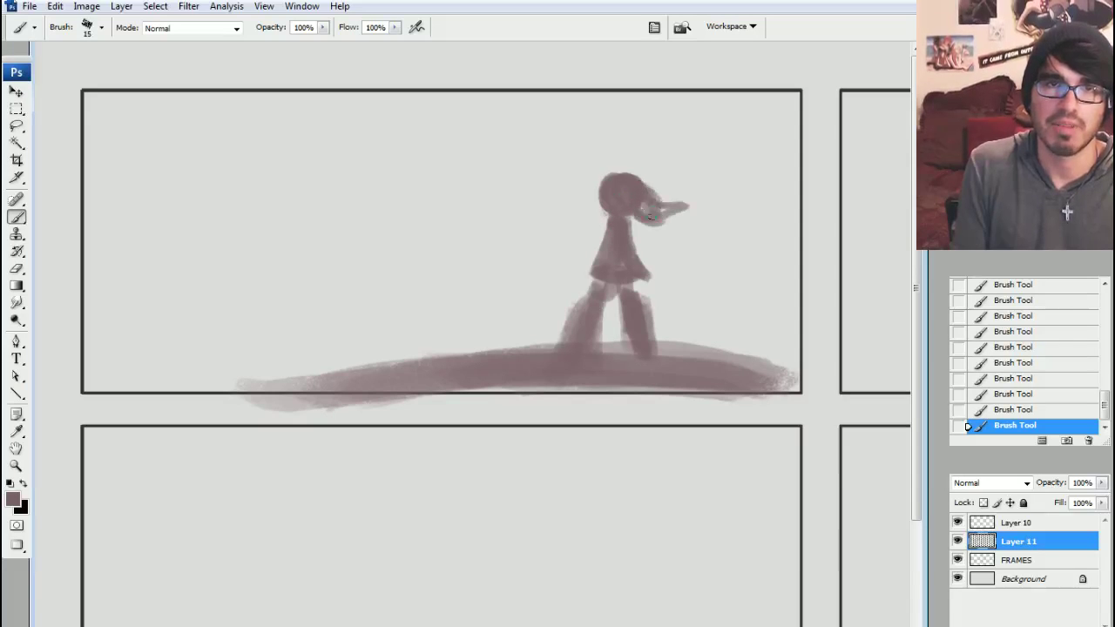
# Add the figure's arm reaching down-right, then darken, erase and touch up the legs and torso.
pyautogui.press(']')
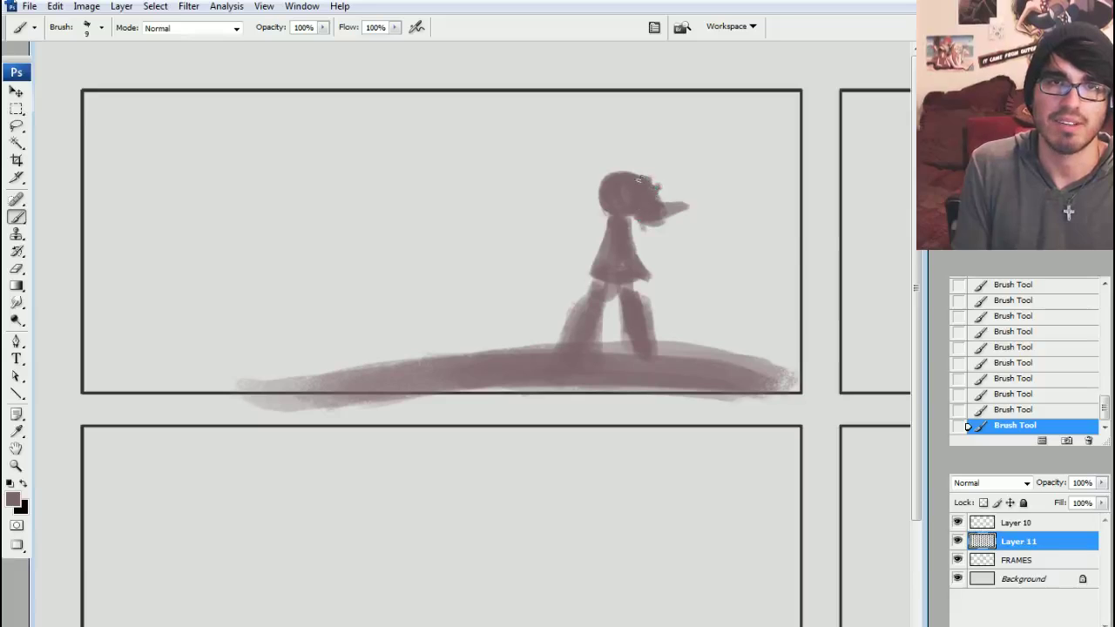
pyautogui.press(']')
pyautogui.press(']')
pyautogui.moveTo(642, 250)
pyautogui.mouseDown()
pyautogui.moveTo(676, 279)
pyautogui.moveTo(699, 274)
pyautogui.moveTo(721, 305)
pyautogui.mouseUp()
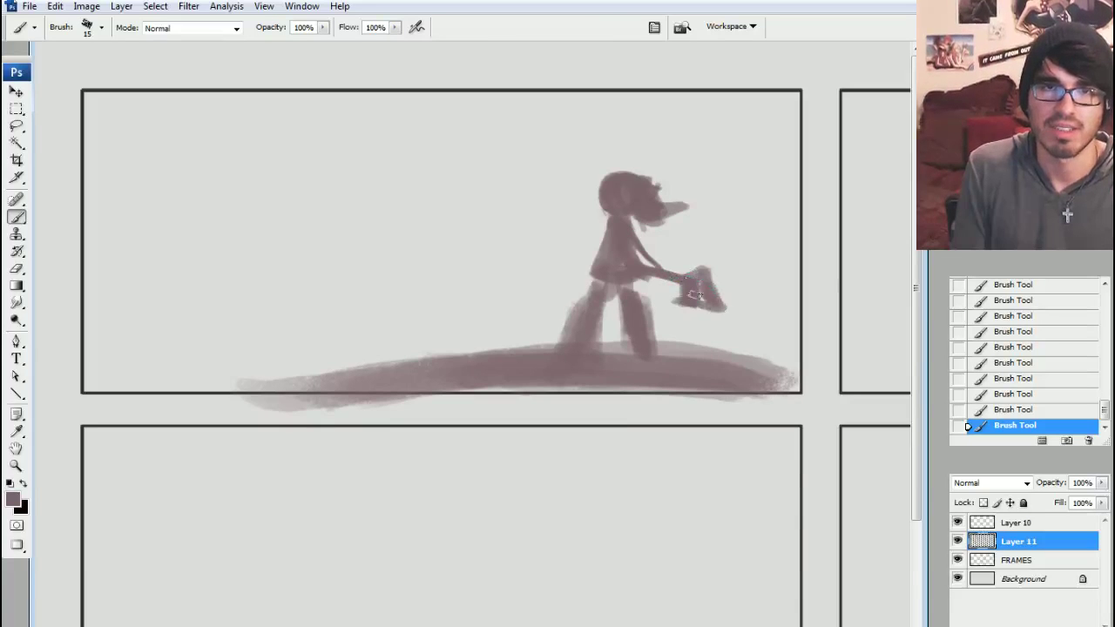
pyautogui.moveTo(628, 368)
pyautogui.mouseDown()
pyautogui.moveTo(632, 305)
pyautogui.moveTo(638, 331)
pyautogui.mouseUp()
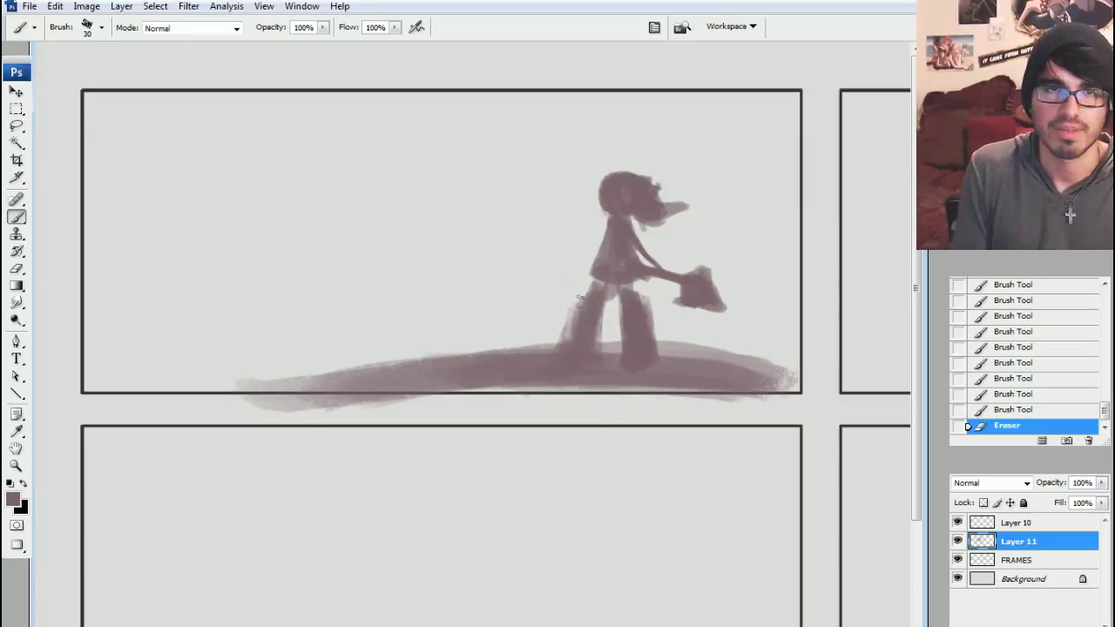
pyautogui.moveTo(581, 302); pyautogui.dragTo(589, 328)
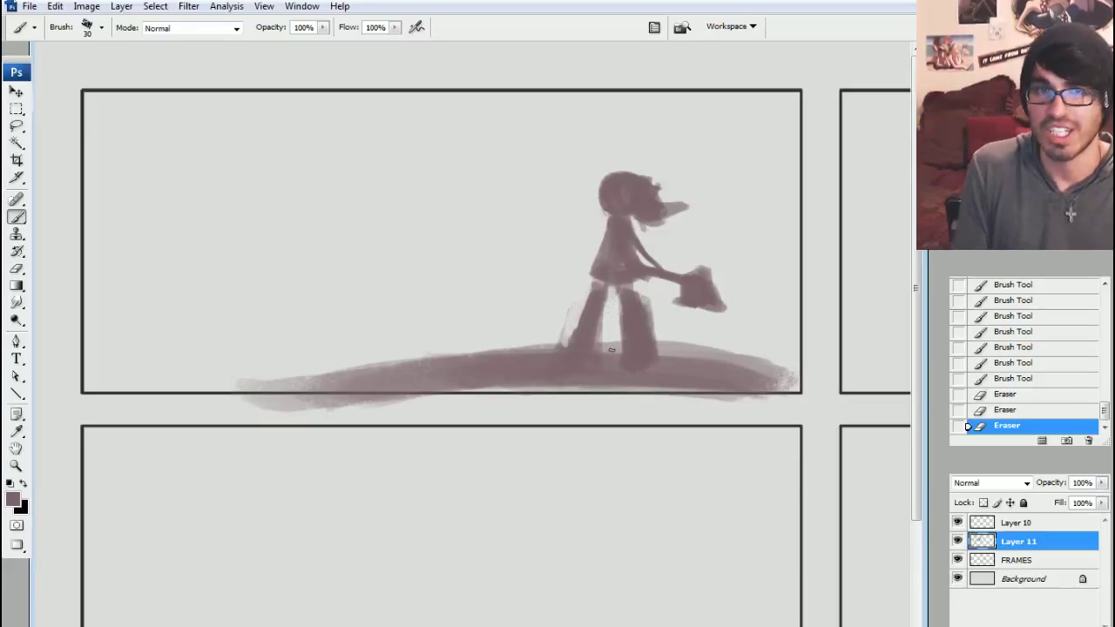
pyautogui.moveTo(615, 264); pyautogui.dragTo(615, 224)
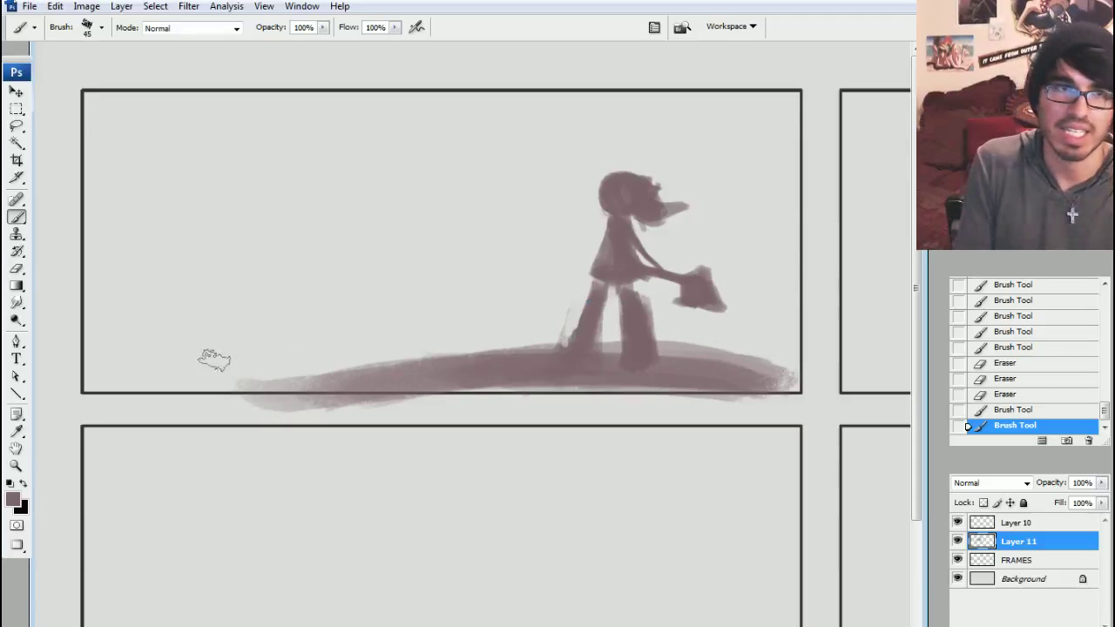
# Paint a large hill shape at the panel's left with small dark ruin-like marks on it.
pyautogui.press(']')
pyautogui.press(']')
pyautogui.press(']')
pyautogui.press(']')
pyautogui.press(']')
pyautogui.press(']')
pyautogui.press(']')
pyautogui.moveTo(99, 368)
pyautogui.mouseDown()
pyautogui.moveTo(137, 325)
pyautogui.moveTo(202, 354)
pyautogui.moveTo(167, 365)
pyautogui.moveTo(195, 368)
pyautogui.moveTo(193, 279)
pyautogui.moveTo(266, 336)
pyautogui.moveTo(412, 335)
pyautogui.moveTo(500, 353)
pyautogui.moveTo(497, 304)
pyautogui.moveTo(540, 343)
pyautogui.moveTo(388, 310)
pyautogui.moveTo(245, 313)
pyautogui.moveTo(265, 349)
pyautogui.moveTo(304, 342)
pyautogui.moveTo(138, 314)
pyautogui.moveTo(531, 313)
pyautogui.mouseUp()
pyautogui.press(']')
pyautogui.press('[')
pyautogui.press('[')
pyautogui.press('[')
pyautogui.press('[')
pyautogui.press('[')
pyautogui.press('[')
pyautogui.press('[')
pyautogui.press('[')
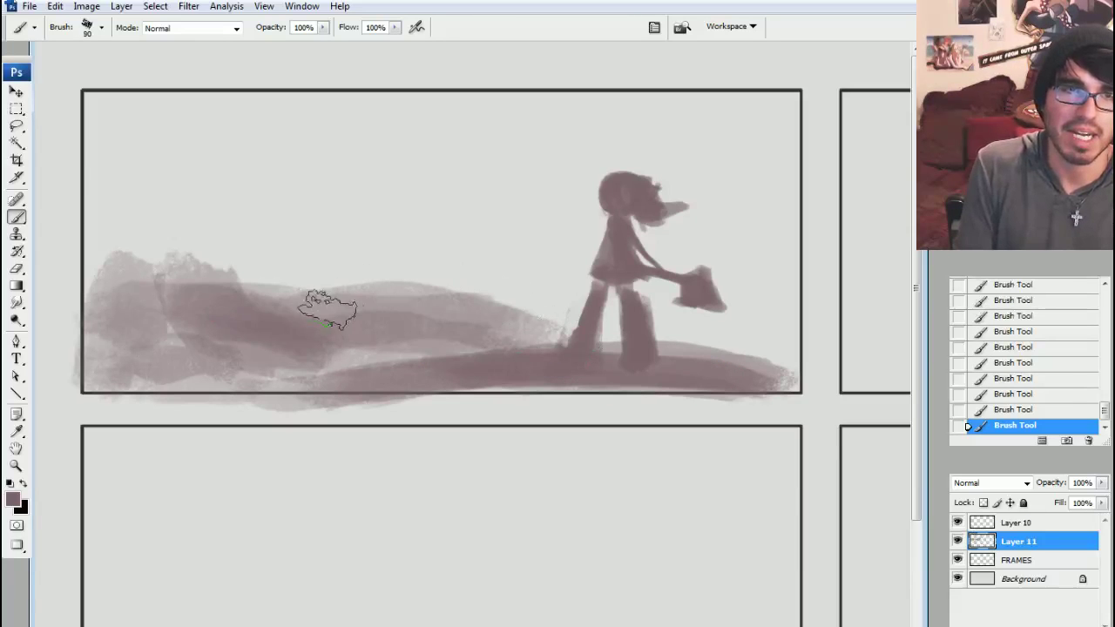
pyautogui.moveTo(271, 296)
pyautogui.mouseDown()
pyautogui.moveTo(236, 291)
pyautogui.moveTo(318, 253)
pyautogui.moveTo(249, 262)
pyautogui.moveTo(281, 244)
pyautogui.moveTo(320, 259)
pyautogui.moveTo(302, 269)
pyautogui.moveTo(317, 283)
pyautogui.moveTo(286, 264)
pyautogui.moveTo(269, 284)
pyautogui.moveTo(313, 271)
pyautogui.moveTo(351, 283)
pyautogui.moveTo(336, 289)
pyautogui.moveTo(405, 283)
pyautogui.moveTo(345, 301)
pyautogui.moveTo(383, 285)
pyautogui.mouseUp()
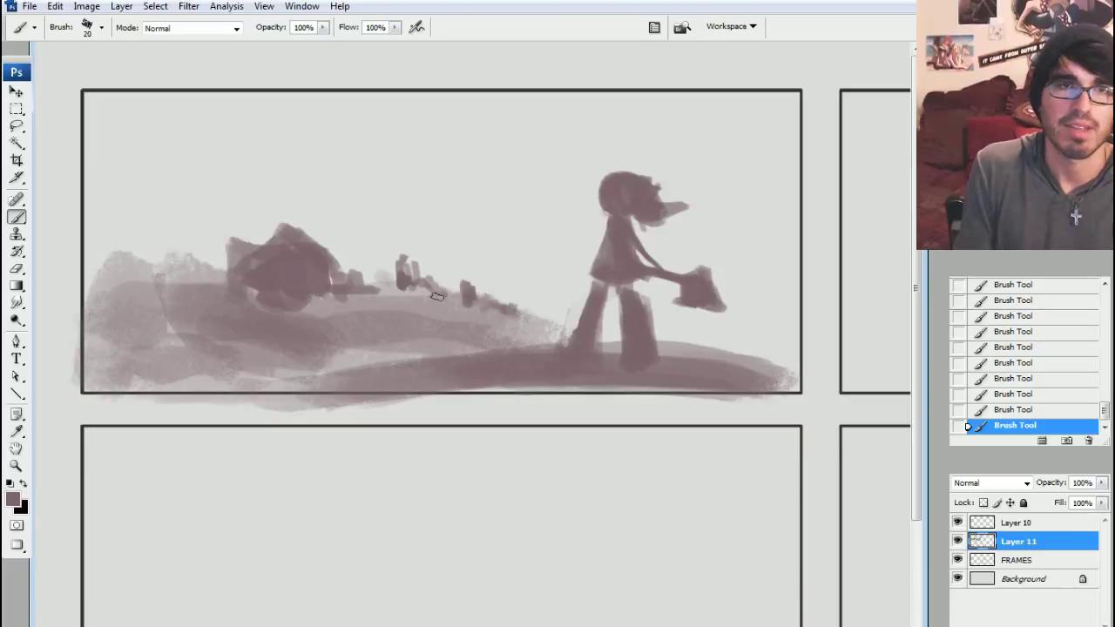
pyautogui.moveTo(436, 296)
pyautogui.mouseDown()
pyautogui.moveTo(405, 291)
pyautogui.moveTo(441, 305)
pyautogui.moveTo(411, 286)
pyautogui.moveTo(474, 298)
pyautogui.moveTo(380, 317)
pyautogui.moveTo(368, 294)
pyautogui.moveTo(231, 284)
pyautogui.moveTo(177, 293)
pyautogui.moveTo(130, 277)
pyautogui.moveTo(93, 289)
pyautogui.moveTo(103, 272)
pyautogui.moveTo(155, 300)
pyautogui.moveTo(161, 283)
pyautogui.moveTo(115, 290)
pyautogui.moveTo(146, 306)
pyautogui.moveTo(202, 283)
pyautogui.mouseUp()
pyautogui.press('[')
pyautogui.press('[')
pyautogui.press('[')
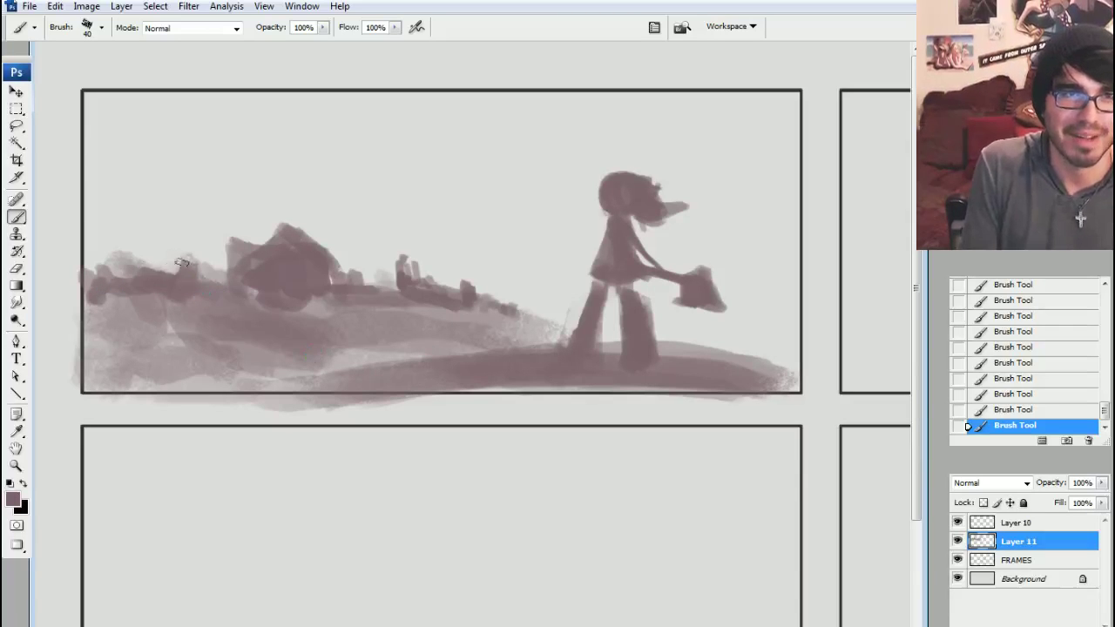
pyautogui.moveTo(279, 292)
pyautogui.mouseDown()
pyautogui.moveTo(265, 301)
pyautogui.moveTo(292, 266)
pyautogui.mouseUp()
# Extend the ground past the panel's left edge and in a strip below the panel.
pyautogui.press(']')
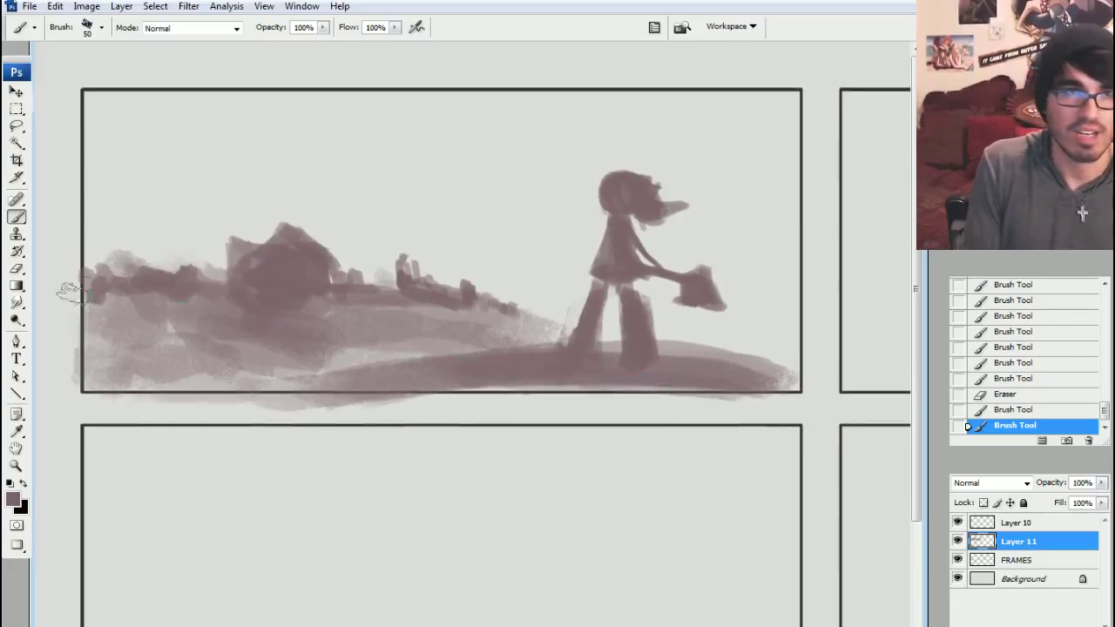
pyautogui.moveTo(74, 292)
pyautogui.mouseDown()
pyautogui.moveTo(69, 323)
pyautogui.moveTo(67, 287)
pyautogui.moveTo(45, 336)
pyautogui.mouseUp()
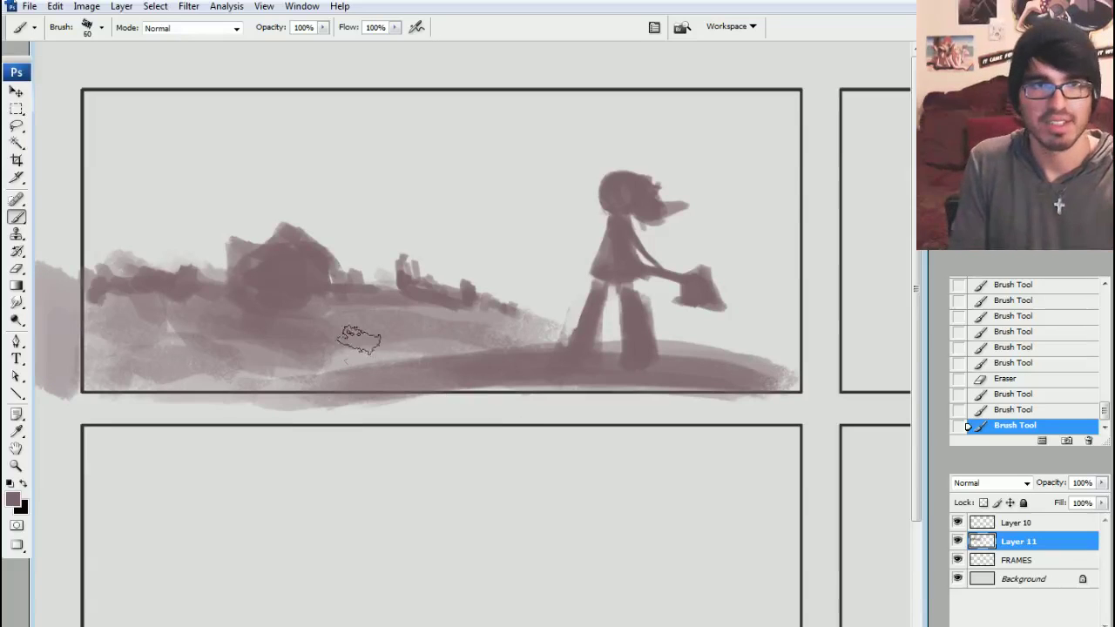
pyautogui.press(']')
pyautogui.press(']')
pyautogui.press(']')
pyautogui.moveTo(99, 299)
pyautogui.mouseDown()
pyautogui.moveTo(163, 362)
pyautogui.moveTo(407, 343)
pyautogui.moveTo(165, 321)
pyautogui.moveTo(74, 286)
pyautogui.mouseUp()
pyautogui.moveTo(61, 331); pyautogui.dragTo(61, 374)
pyautogui.press(']')
pyautogui.moveTo(435, 405)
pyautogui.mouseDown()
pyautogui.moveTo(696, 386)
pyautogui.moveTo(479, 376)
pyautogui.moveTo(236, 411)
pyautogui.moveTo(902, 449)
pyautogui.mouseUp()
# Fill in the figure's head and arm, then erase lighter highlights on its head, legs and ground.
pyautogui.press('[')
pyautogui.press('[')
pyautogui.press('[')
pyautogui.press('[')
pyautogui.press('[')
pyautogui.press('[')
pyautogui.press('[')
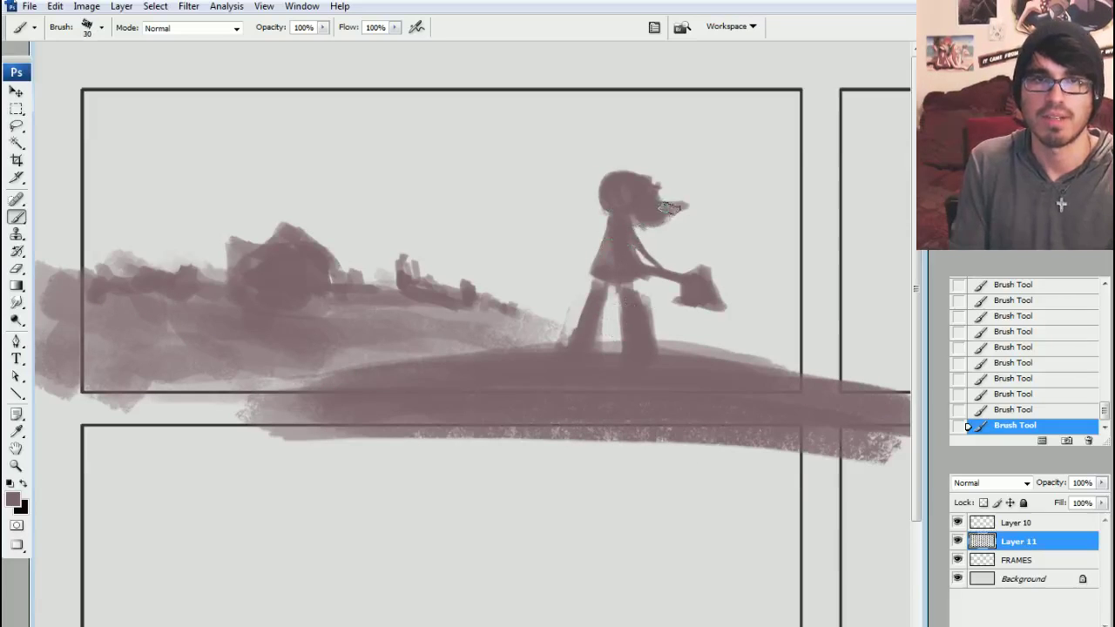
pyautogui.moveTo(617, 195); pyautogui.dragTo(629, 202)
pyautogui.press('[')
pyautogui.moveTo(667, 266); pyautogui.dragTo(636, 233)
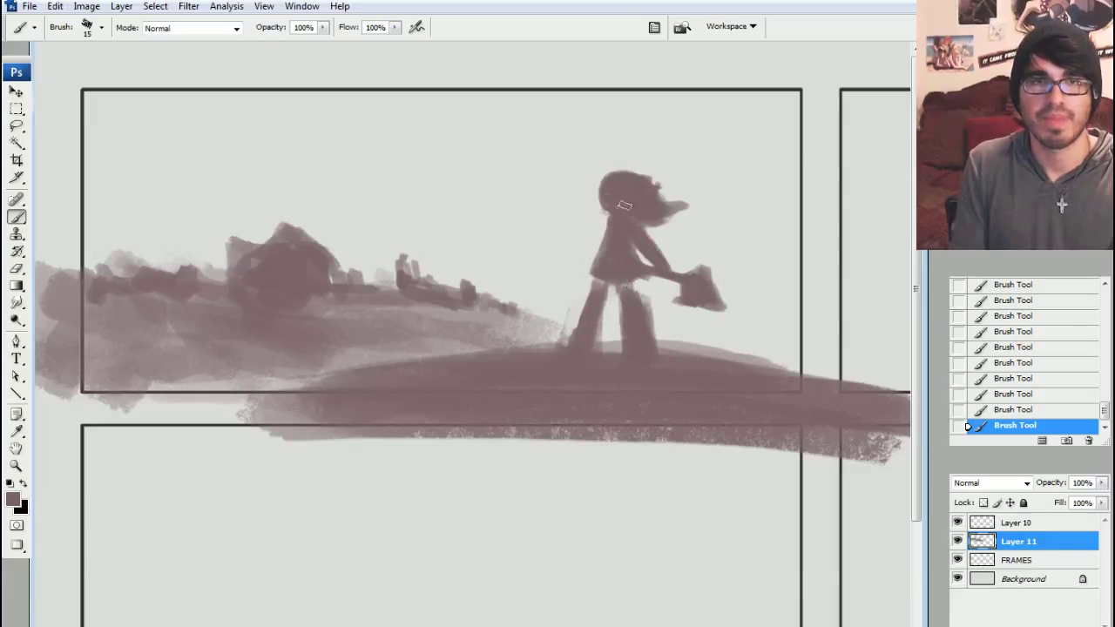
pyautogui.press('e')
pyautogui.moveTo(616, 185)
pyautogui.mouseDown()
pyautogui.moveTo(645, 203)
pyautogui.moveTo(620, 181)
pyautogui.mouseUp()
pyautogui.moveTo(623, 185); pyautogui.dragTo(648, 205)
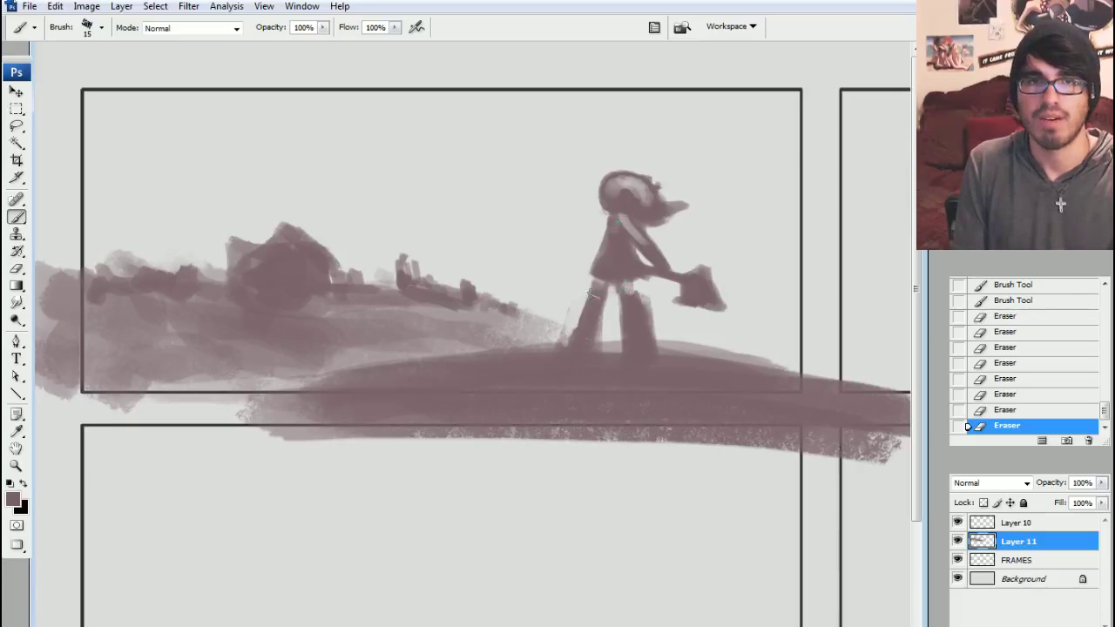
pyautogui.moveTo(590, 295); pyautogui.dragTo(594, 335)
pyautogui.moveTo(629, 296); pyautogui.dragTo(639, 344)
pyautogui.moveTo(541, 348)
pyautogui.mouseDown()
pyautogui.moveTo(503, 372)
pyautogui.moveTo(583, 364)
pyautogui.moveTo(638, 390)
pyautogui.moveTo(623, 370)
pyautogui.moveTo(705, 381)
pyautogui.moveTo(680, 364)
pyautogui.moveTo(655, 406)
pyautogui.moveTo(501, 369)
pyautogui.moveTo(389, 387)
pyautogui.moveTo(548, 374)
pyautogui.mouseUp()
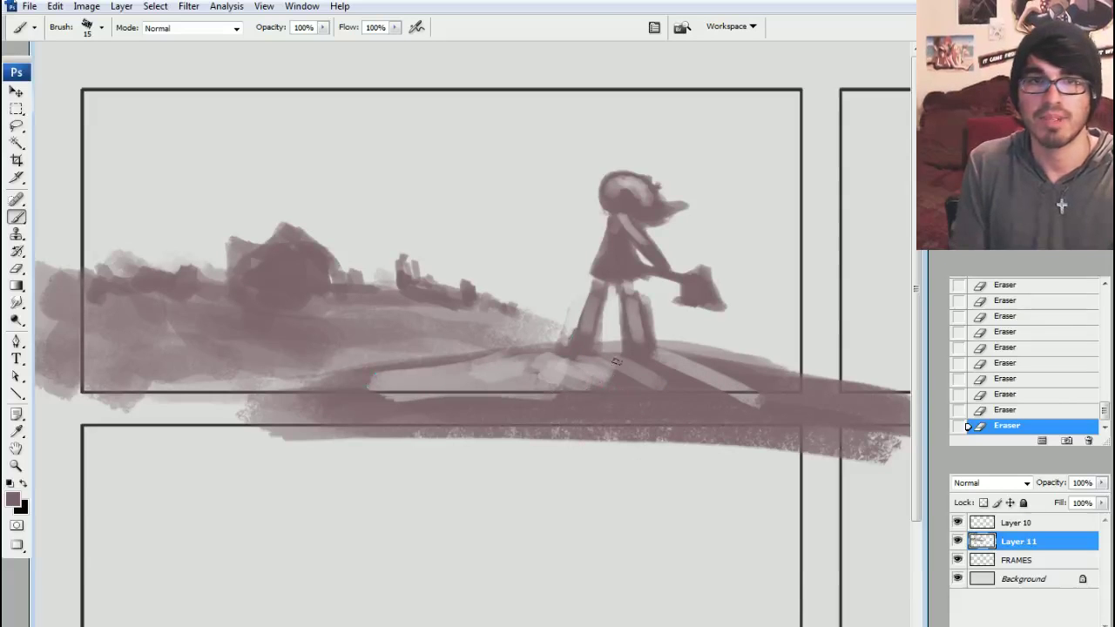
# Paint more ground strokes around and right of the figure, and lighten the buildings with a 60 px brush.
pyautogui.press(']')
pyautogui.press(']')
pyautogui.press(']')
pyautogui.moveTo(633, 376)
pyautogui.mouseDown()
pyautogui.moveTo(673, 359)
pyautogui.moveTo(650, 356)
pyautogui.moveTo(724, 383)
pyautogui.moveTo(677, 386)
pyautogui.moveTo(774, 413)
pyautogui.mouseUp()
pyautogui.moveTo(575, 383)
pyautogui.mouseDown()
pyautogui.moveTo(560, 385)
pyautogui.moveTo(570, 370)
pyautogui.moveTo(391, 381)
pyautogui.mouseUp()
pyautogui.press(']')
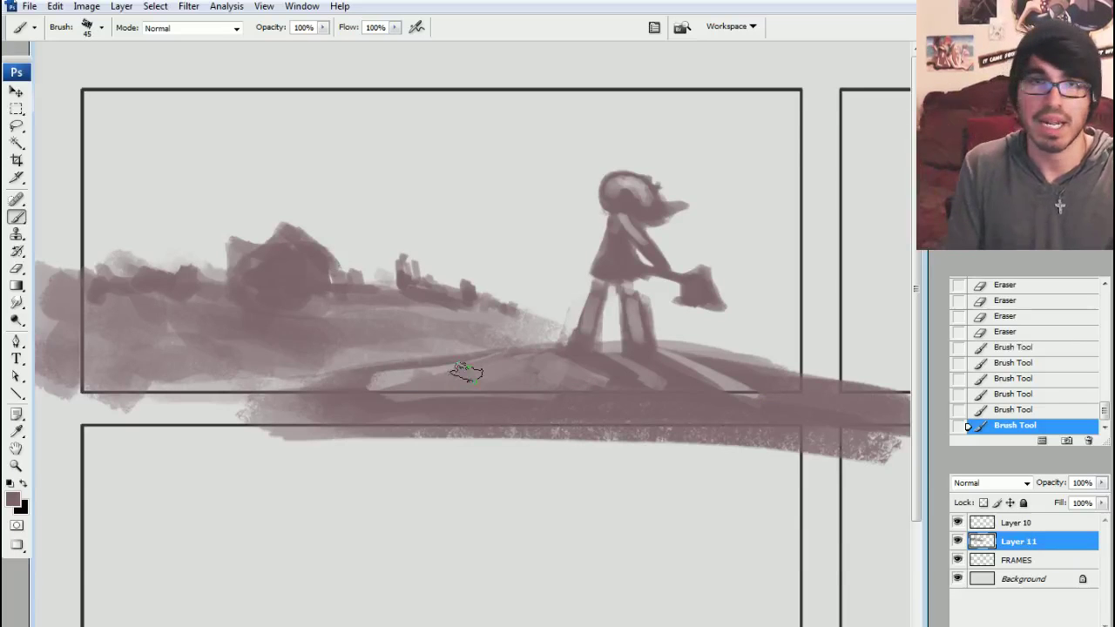
pyautogui.press(']')
pyautogui.moveTo(697, 383)
pyautogui.mouseDown()
pyautogui.moveTo(730, 393)
pyautogui.moveTo(764, 399)
pyautogui.mouseUp()
pyautogui.moveTo(749, 388); pyautogui.dragTo(819, 370)
pyautogui.moveTo(701, 353); pyautogui.dragTo(819, 375)
pyautogui.press('[')
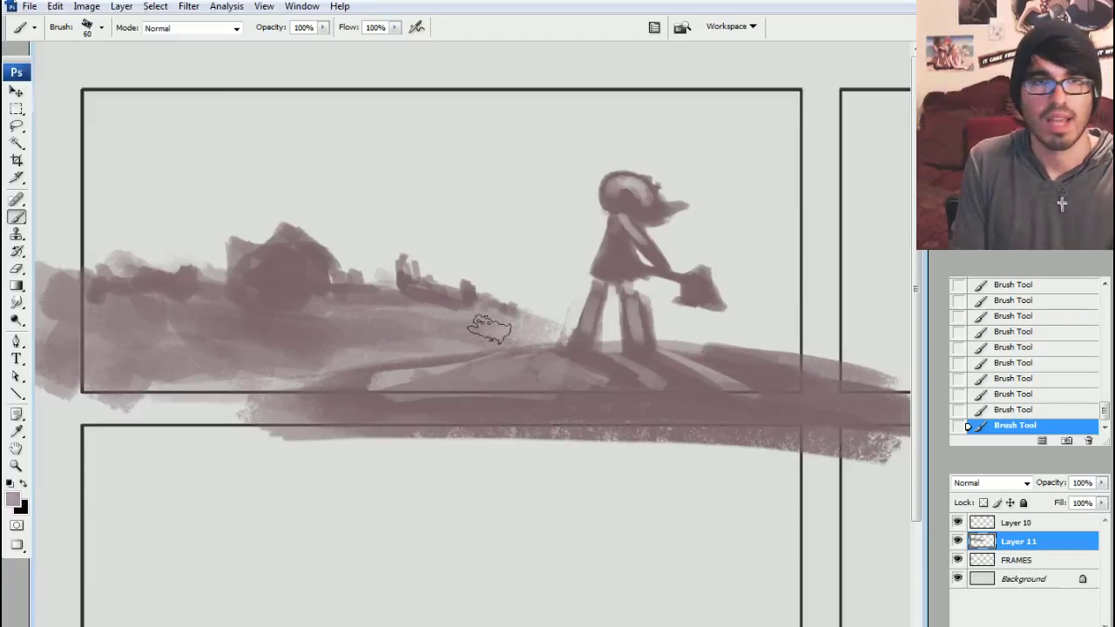
pyautogui.press(']')
pyautogui.press(']')
pyautogui.press(']')
pyautogui.moveTo(327, 303)
pyautogui.mouseDown()
pyautogui.moveTo(265, 280)
pyautogui.moveTo(253, 304)
pyautogui.moveTo(348, 291)
pyautogui.mouseUp()
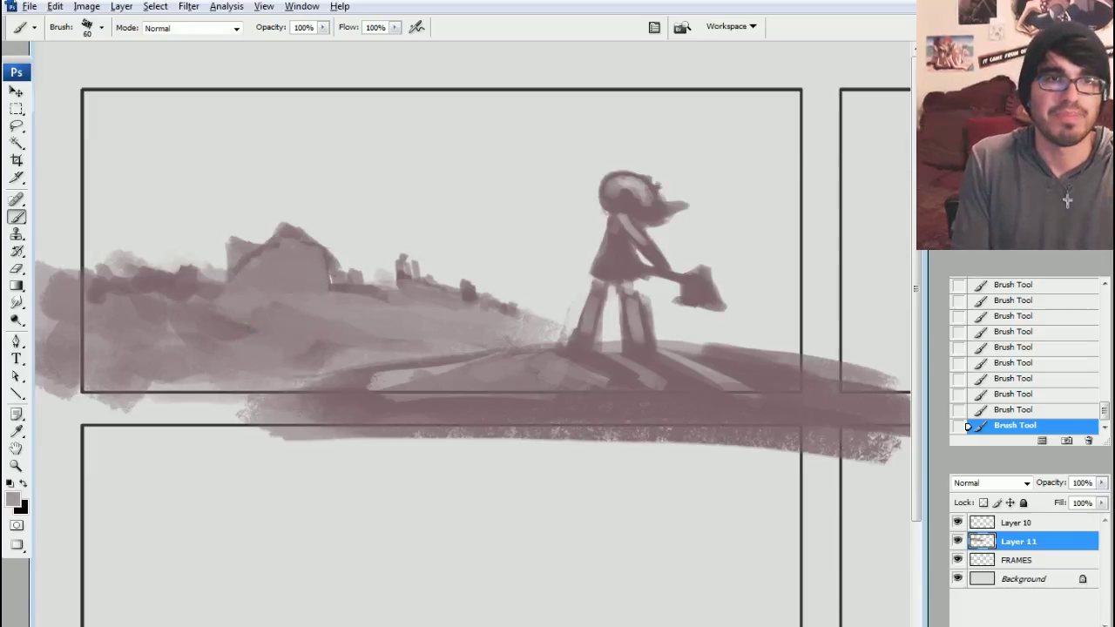
# Create a new Layer 12 and brush broad grey sky strokes across the first panel's top.
pyautogui.click(1010, 560)
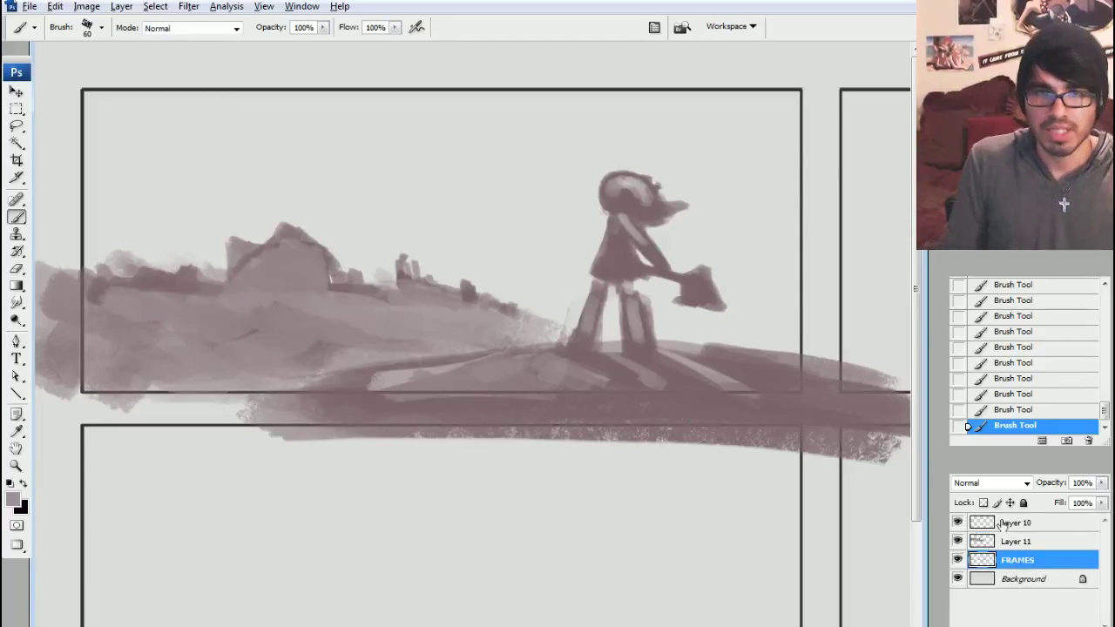
pyautogui.hotkey('ctrl', 'shift', 'alt', 'n')
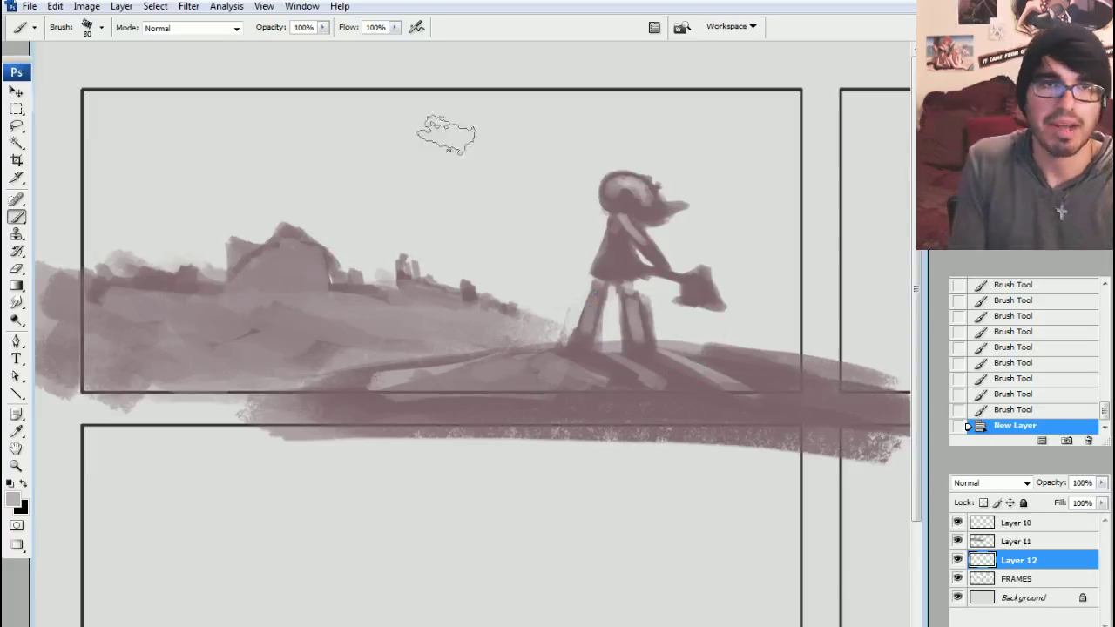
pyautogui.press(']')
pyautogui.press(']')
pyautogui.press(']')
pyautogui.press(']')
pyautogui.moveTo(100, 111)
pyautogui.mouseDown()
pyautogui.moveTo(261, 100)
pyautogui.moveTo(609, 115)
pyautogui.mouseUp()
pyautogui.press(']')
pyautogui.moveTo(436, 106); pyautogui.dragTo(775, 122)
pyautogui.press('[')
pyautogui.press('[')
pyautogui.press('[')
pyautogui.moveTo(601, 126); pyautogui.dragTo(174, 162)
pyautogui.moveTo(368, 186); pyautogui.dragTo(736, 187)
pyautogui.press(']')
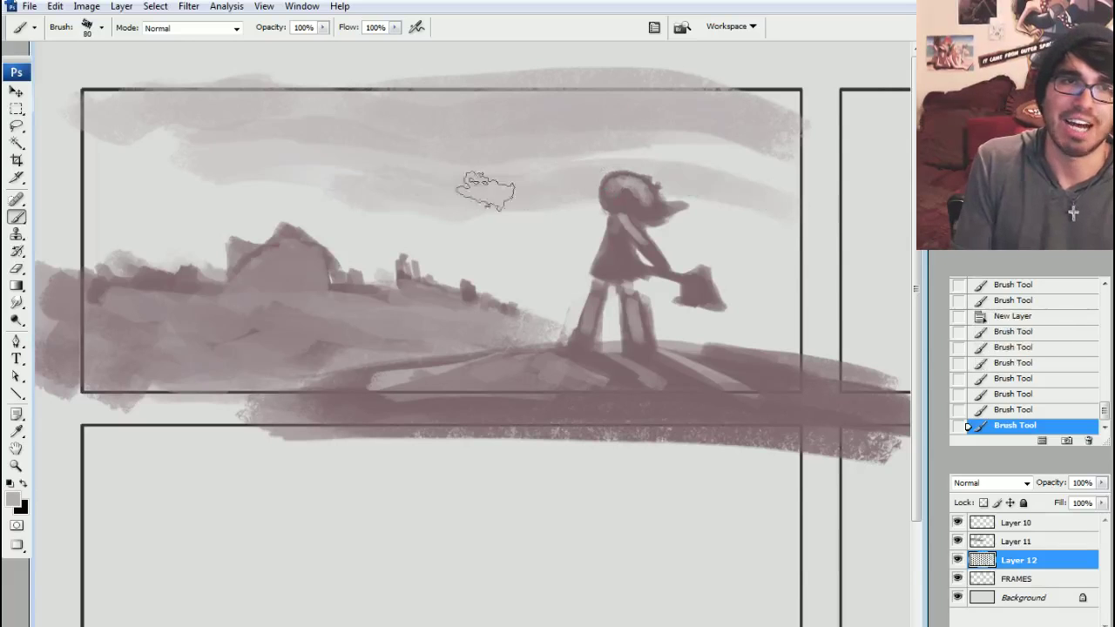
pyautogui.moveTo(473, 187)
pyautogui.mouseDown()
pyautogui.moveTo(577, 196)
pyautogui.moveTo(483, 170)
pyautogui.moveTo(142, 182)
pyautogui.moveTo(227, 192)
pyautogui.moveTo(168, 191)
pyautogui.mouseUp()
pyautogui.press('[')
pyautogui.press('[')
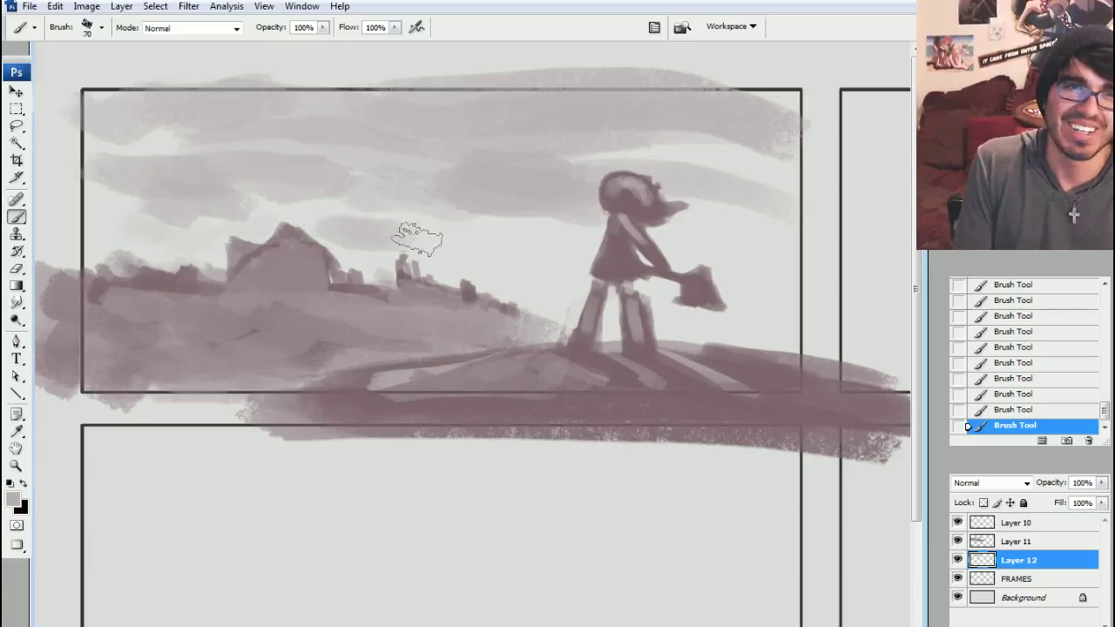
# Extend the grey sky across the second panel, then add a 150 px stroke over the first.
pyautogui.moveTo(767, 248); pyautogui.dragTo(622, 248)
pyautogui.press(']')
pyautogui.press(']')
pyautogui.press(']')
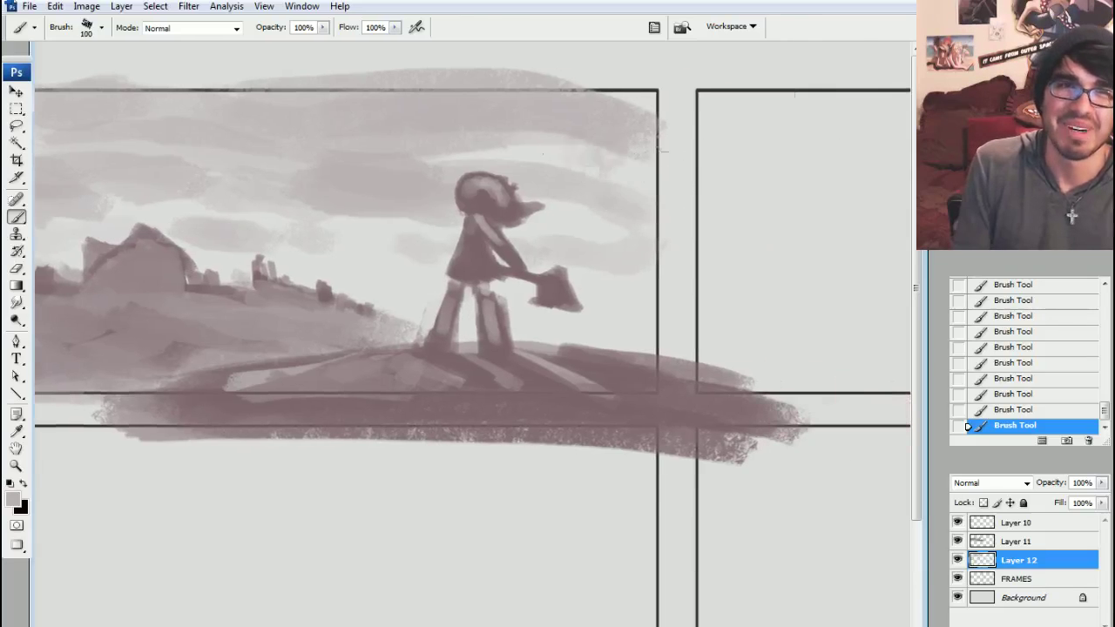
pyautogui.moveTo(604, 174)
pyautogui.mouseDown()
pyautogui.moveTo(598, 92)
pyautogui.moveTo(736, 157)
pyautogui.moveTo(870, 196)
pyautogui.mouseUp()
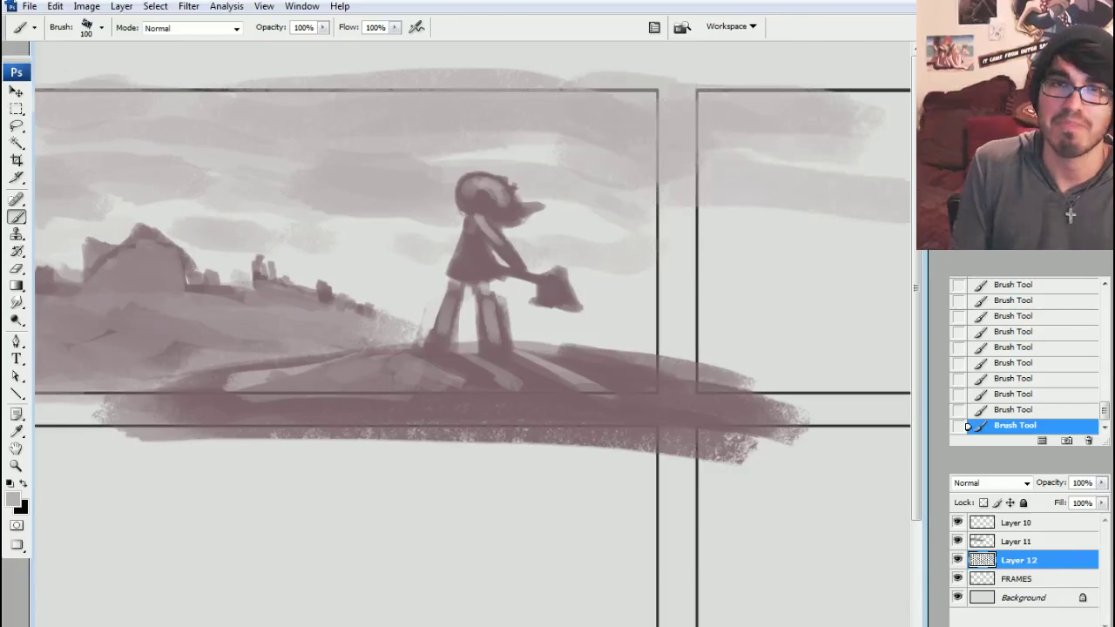
pyautogui.moveTo(783, 217); pyautogui.dragTo(544, 218)
pyautogui.press(']')
pyautogui.moveTo(709, 112); pyautogui.dragTo(592, 139)
pyautogui.moveTo(418, 235); pyautogui.dragTo(744, 240)
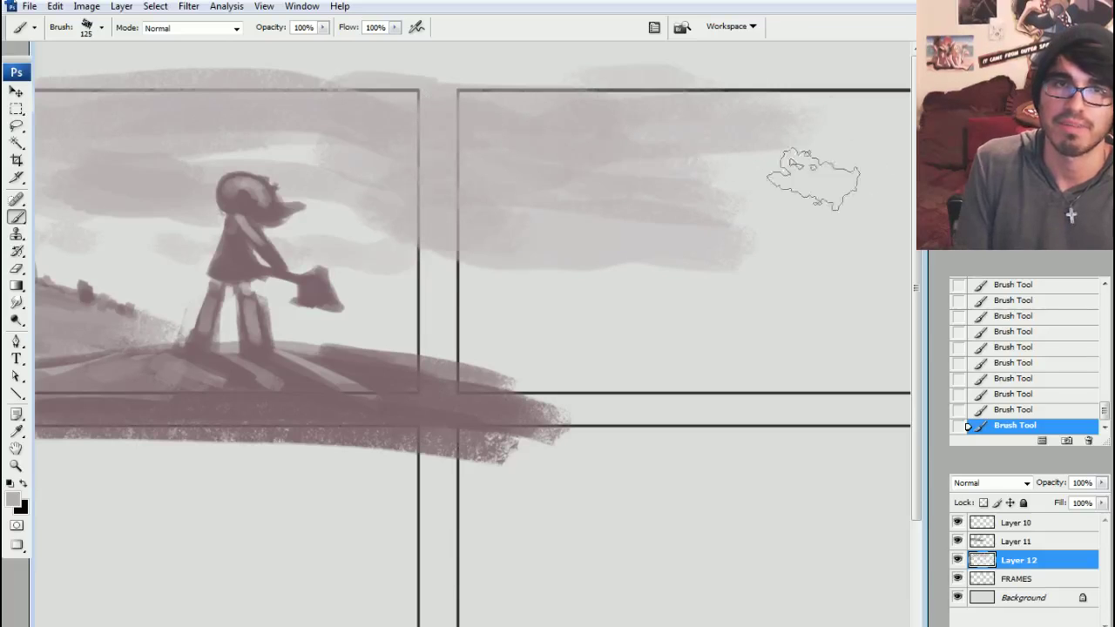
pyautogui.moveTo(261, 261); pyautogui.dragTo(644, 261)
pyautogui.press(']')
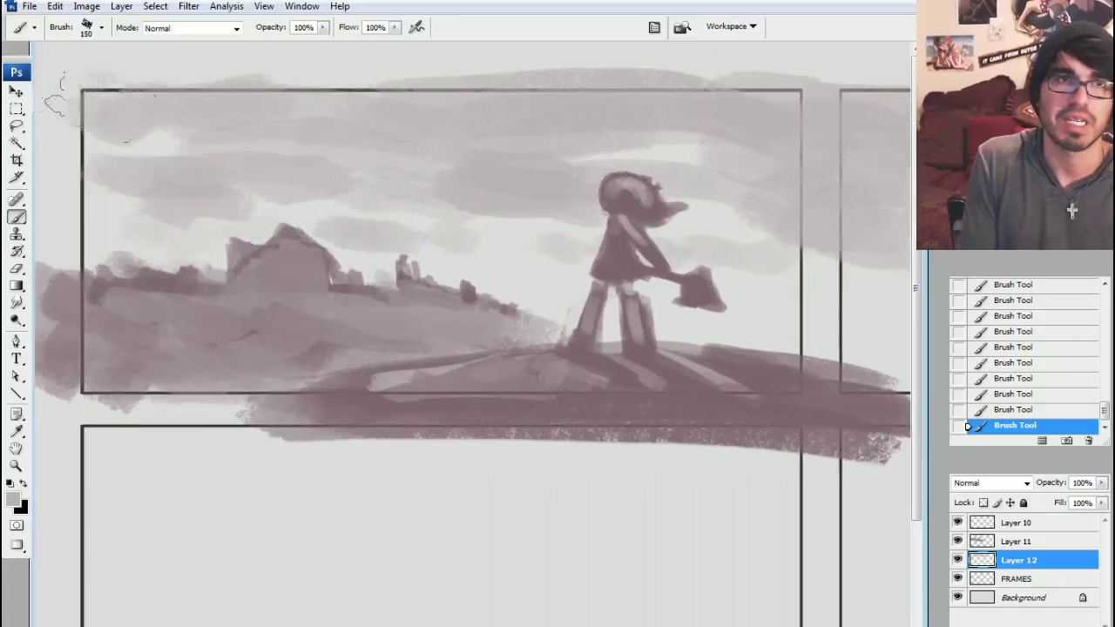
pyautogui.moveTo(108, 107)
pyautogui.mouseDown()
pyautogui.moveTo(443, 82)
pyautogui.moveTo(448, 94)
pyautogui.mouseUp()
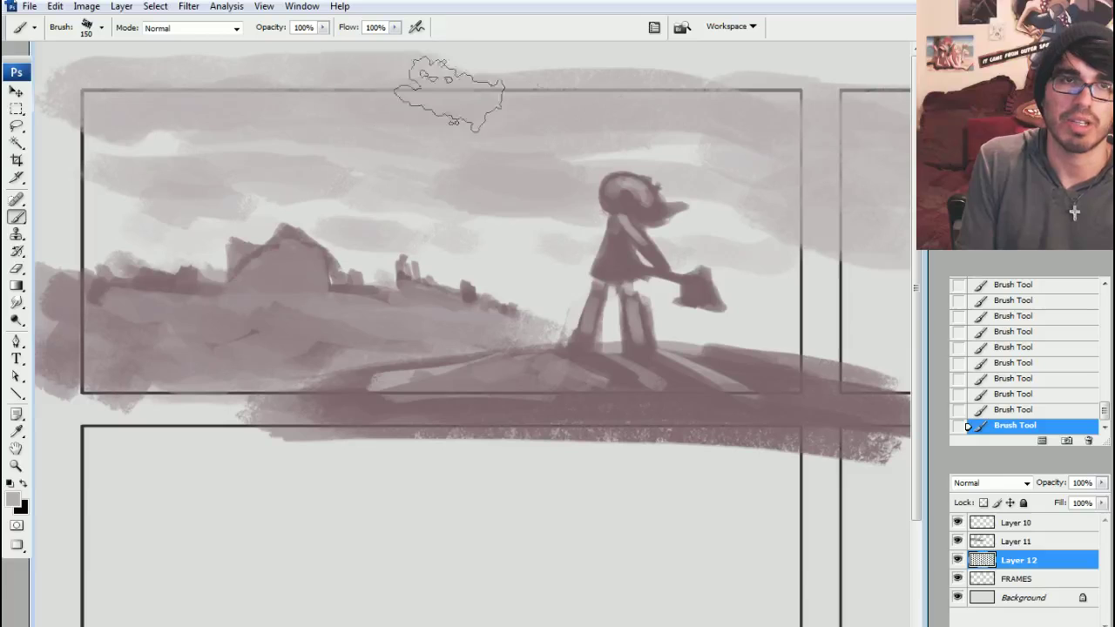
# Move Layer 11 and Layer 12 below FRAMES and keep Layer 12 selected.
pyautogui.click(1021, 544)
pyautogui.keyDown('shift'); pyautogui.click(1016, 560); pyautogui.keyUp('shift')
pyautogui.moveTo(1016, 560); pyautogui.dragTo(1023, 587)
pyautogui.click(1025, 570)
pyautogui.click(1025, 576)
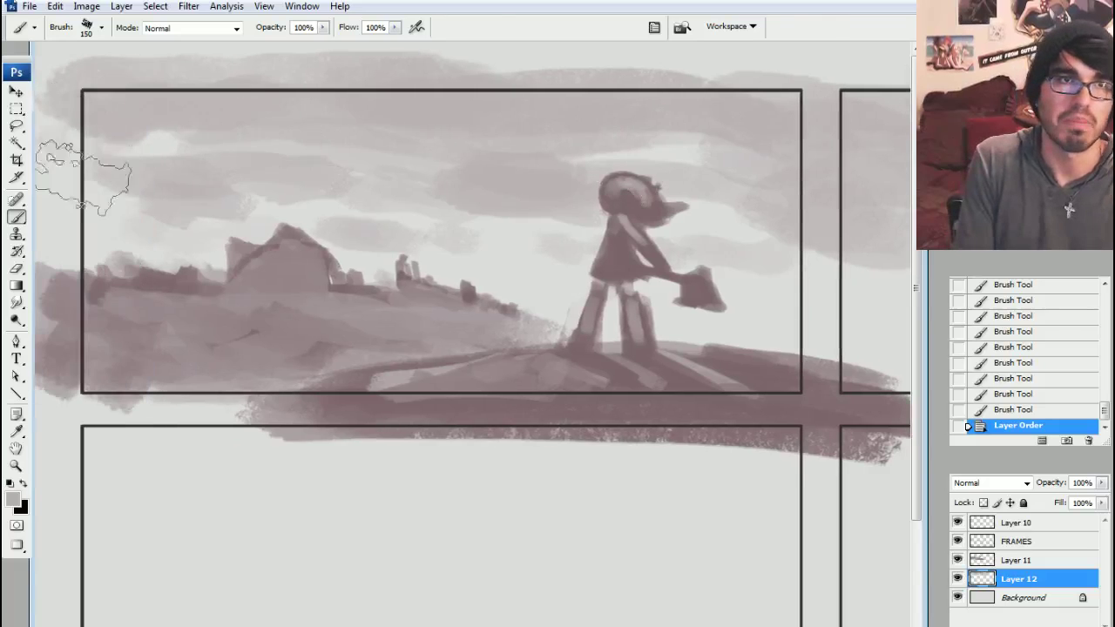
# Erase light breaks into the clouds and lighten the sky near the figure's head and top-left.
pyautogui.click(163, 139)
pyautogui.moveTo(169, 186); pyautogui.dragTo(174, 205)
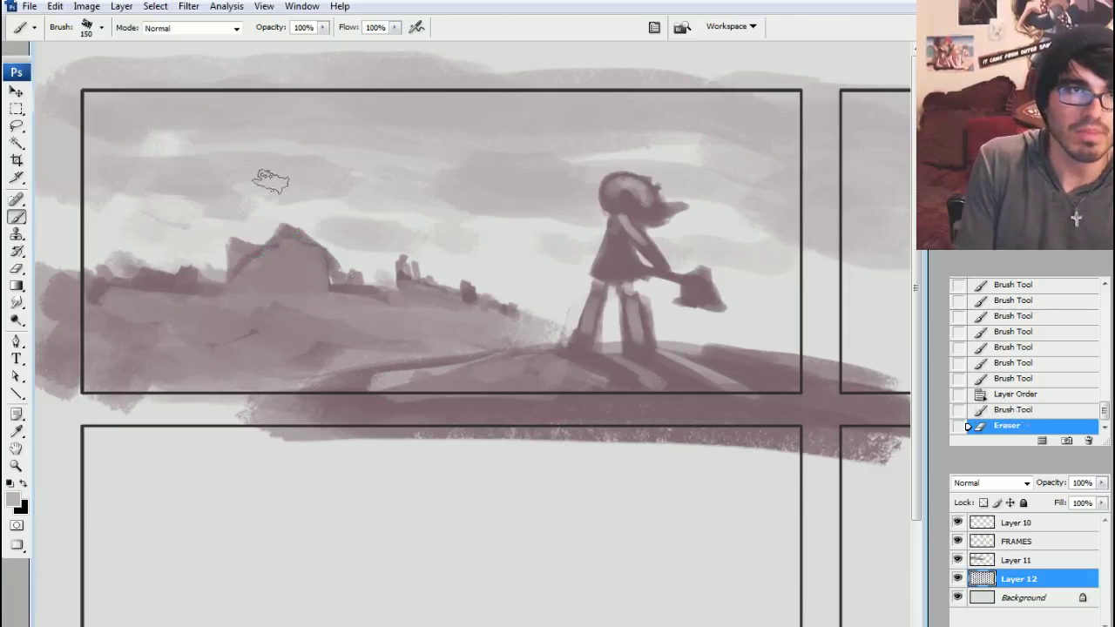
pyautogui.moveTo(267, 179)
pyautogui.mouseDown()
pyautogui.moveTo(485, 177)
pyautogui.moveTo(524, 170)
pyautogui.moveTo(516, 152)
pyautogui.moveTo(651, 142)
pyautogui.moveTo(625, 145)
pyautogui.moveTo(720, 155)
pyautogui.moveTo(757, 141)
pyautogui.moveTo(688, 140)
pyautogui.moveTo(670, 156)
pyautogui.moveTo(653, 116)
pyautogui.moveTo(604, 117)
pyautogui.moveTo(621, 108)
pyautogui.moveTo(377, 130)
pyautogui.moveTo(463, 173)
pyautogui.mouseUp()
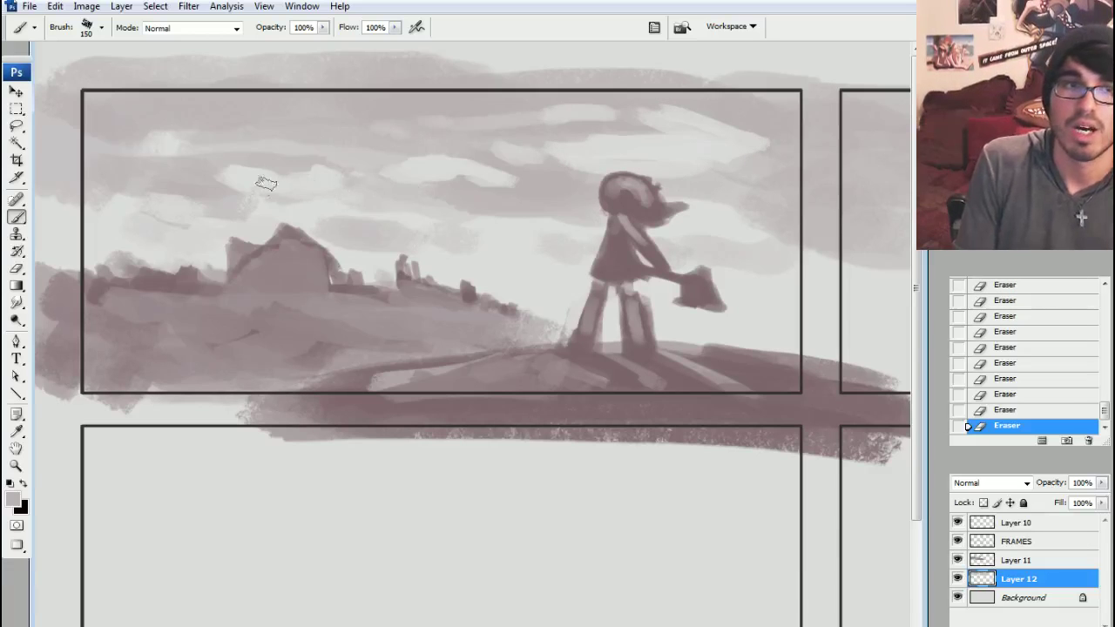
pyautogui.press(']')
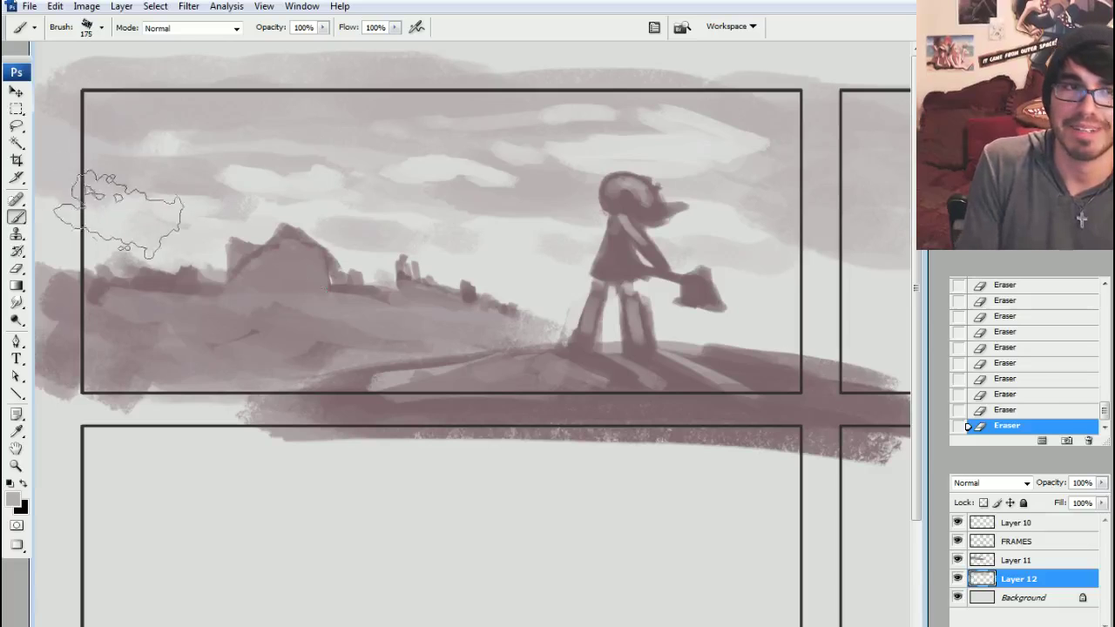
pyautogui.moveTo(124, 200)
pyautogui.mouseDown()
pyautogui.moveTo(153, 206)
pyautogui.moveTo(294, 179)
pyautogui.moveTo(560, 252)
pyautogui.moveTo(734, 249)
pyautogui.moveTo(601, 261)
pyautogui.mouseUp()
pyautogui.press('[')
pyautogui.press('e')
pyautogui.moveTo(627, 154)
pyautogui.mouseDown()
pyautogui.moveTo(748, 207)
pyautogui.moveTo(756, 186)
pyautogui.moveTo(789, 204)
pyautogui.moveTo(771, 178)
pyautogui.mouseUp()
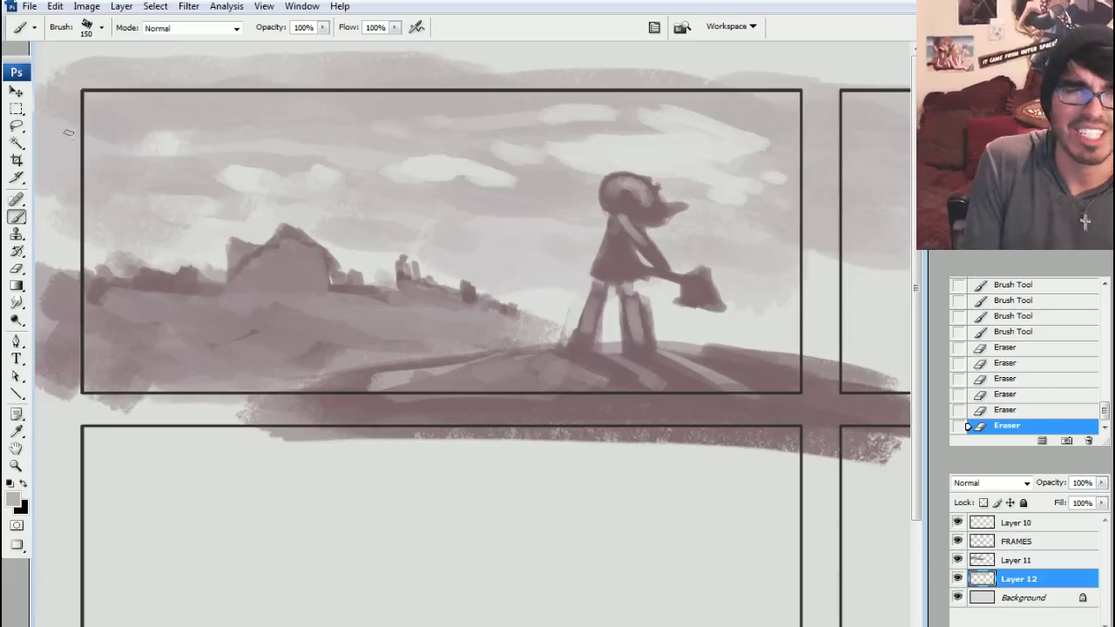
pyautogui.moveTo(115, 138); pyautogui.dragTo(91, 136)
pyautogui.moveTo(93, 138); pyautogui.dragTo(132, 139)
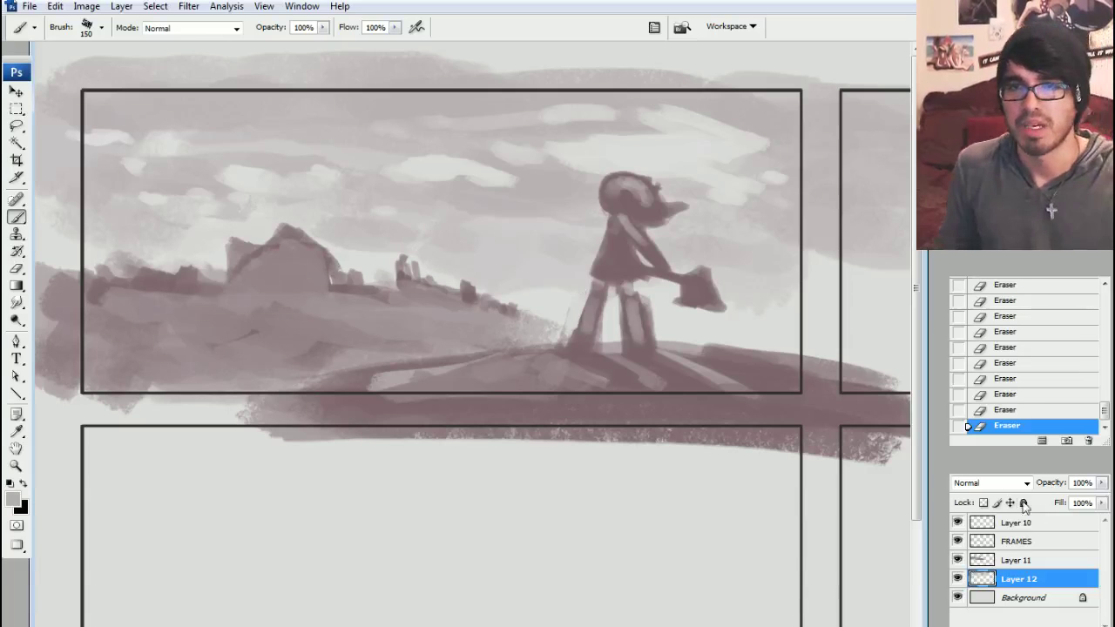
# Hide the Layer 12 sky and lasso the figure and hill on Layer 11.
pyautogui.click(958, 576)
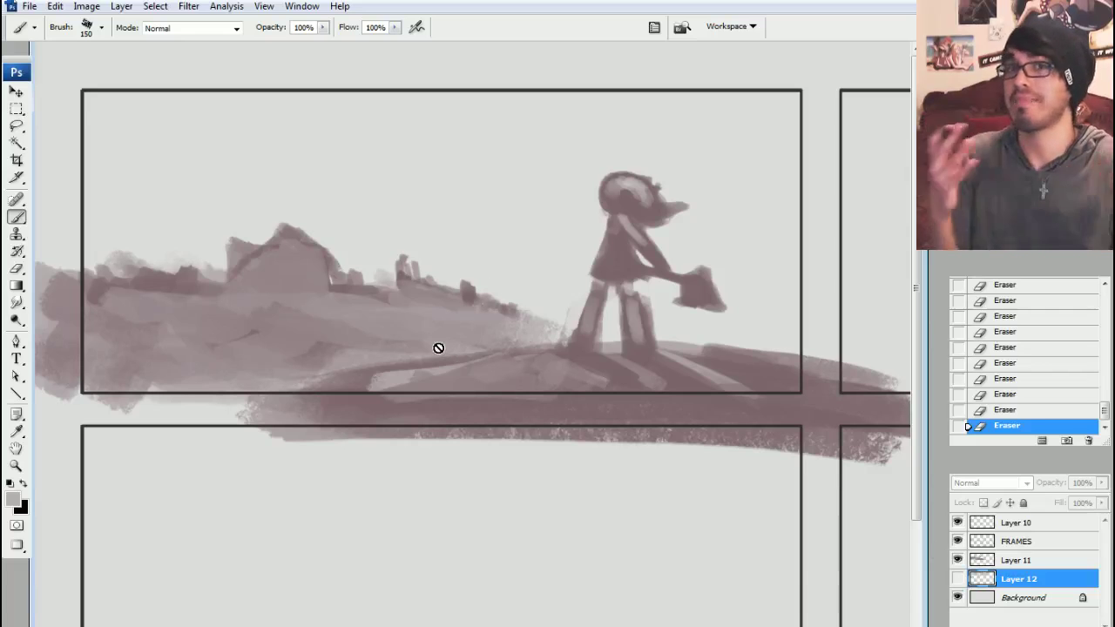
pyautogui.click(1003, 560)
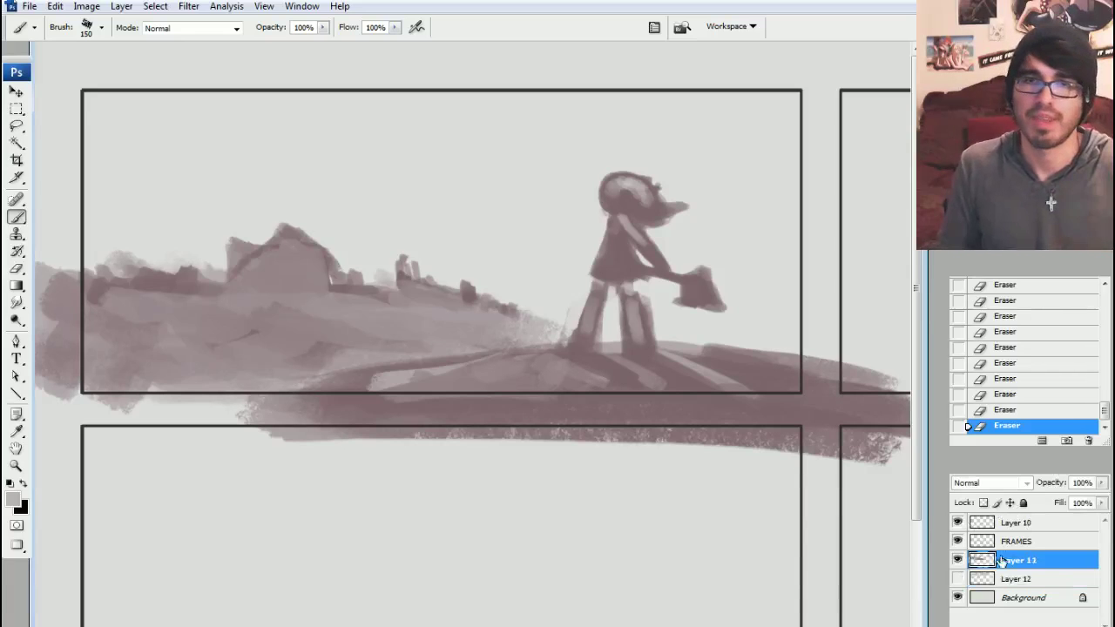
pyautogui.click(957, 560)
pyautogui.click(957, 560)
pyautogui.press('l')
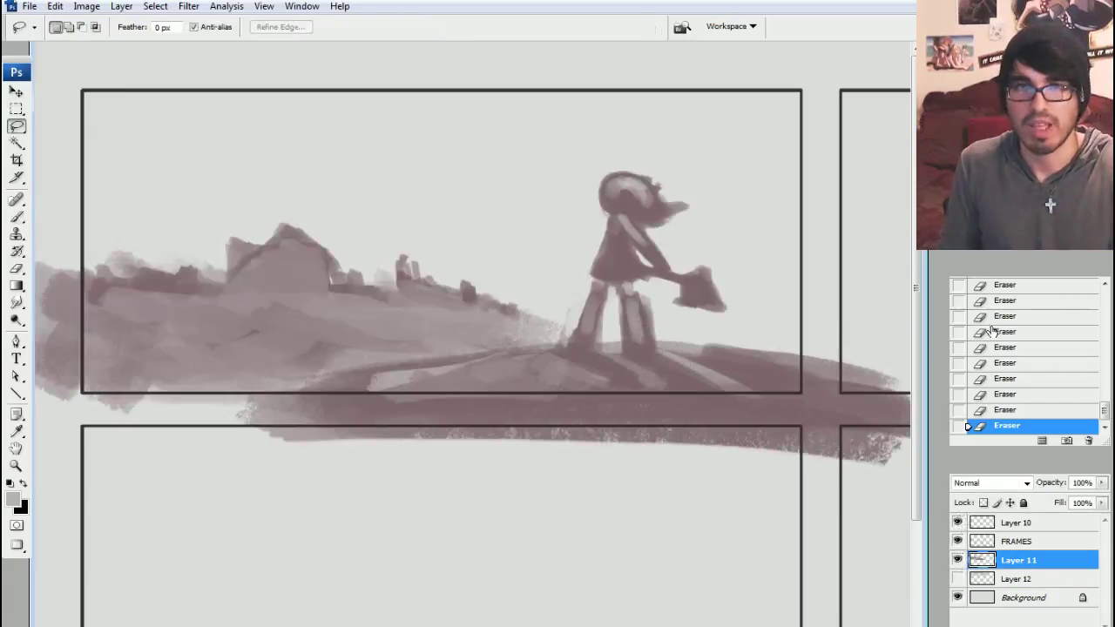
pyautogui.hscroll(3, 159, 440)
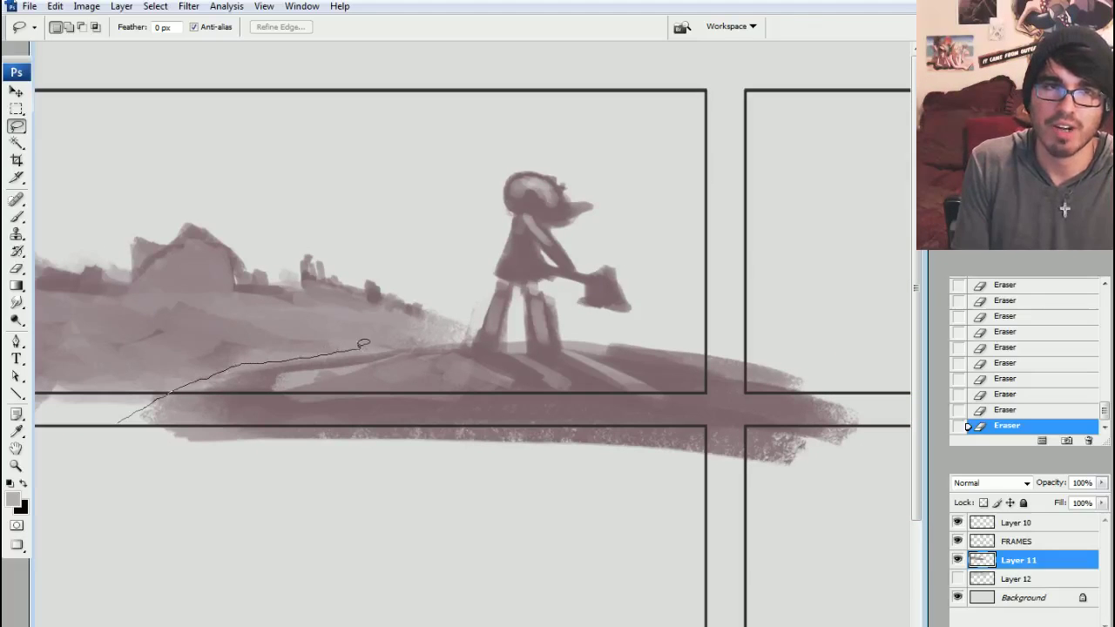
pyautogui.moveTo(447, 325); pyautogui.dragTo(449, 329)
pyautogui.moveTo(108, 422); pyautogui.dragTo(199, 383)
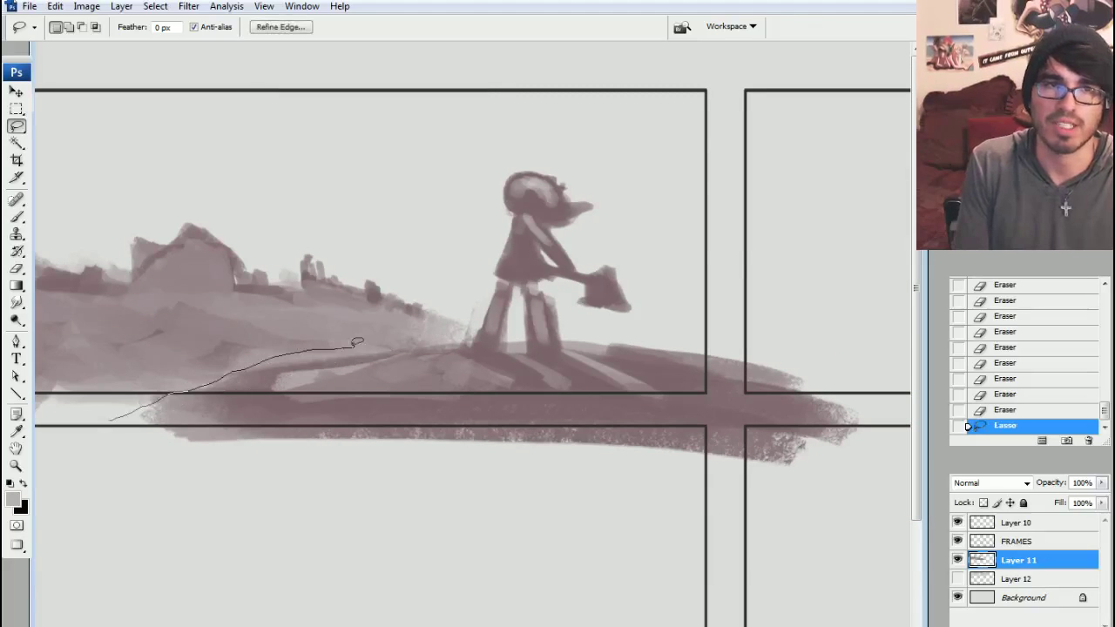
pyautogui.moveTo(479, 139)
pyautogui.mouseDown()
pyautogui.moveTo(906, 383)
pyautogui.moveTo(162, 510)
pyautogui.moveTo(118, 436)
pyautogui.mouseUp()
pyautogui.moveTo(383, 343); pyautogui.dragTo(380, 345)
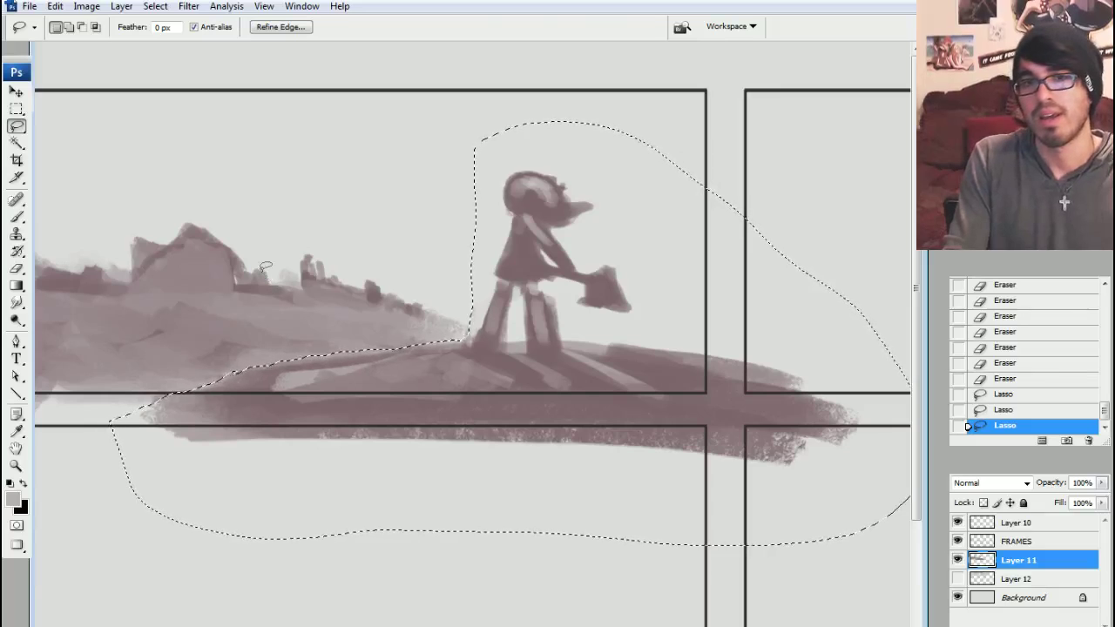
# Remove the selected figure and hill, paste them onto Layer 13, and shift them up-left.
pyautogui.press('Delete')
pyautogui.hotkey('ctrl', 'v')
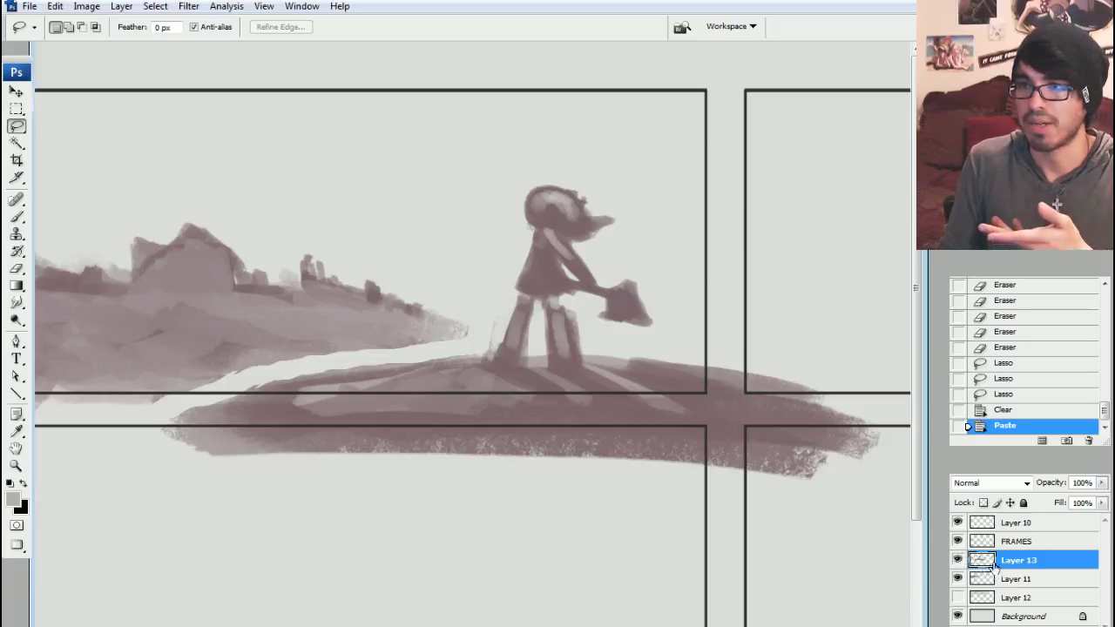
pyautogui.press('v')
pyautogui.moveTo(464, 391)
pyautogui.mouseDown()
pyautogui.moveTo(443, 368)
pyautogui.moveTo(446, 387)
pyautogui.mouseUp()
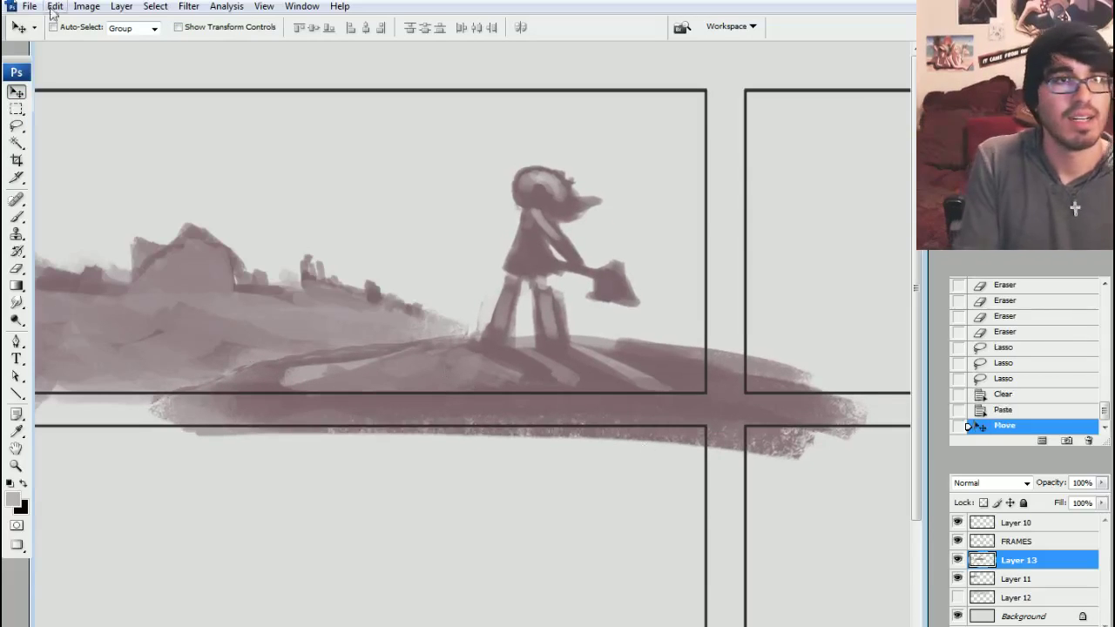
# Darken Layer 13 with Brightness/Contrast, hide it, and select Layer 11.
pyautogui.click(87, 6)
pyautogui.moveTo(114, 47)
pyautogui.click(287, 132)
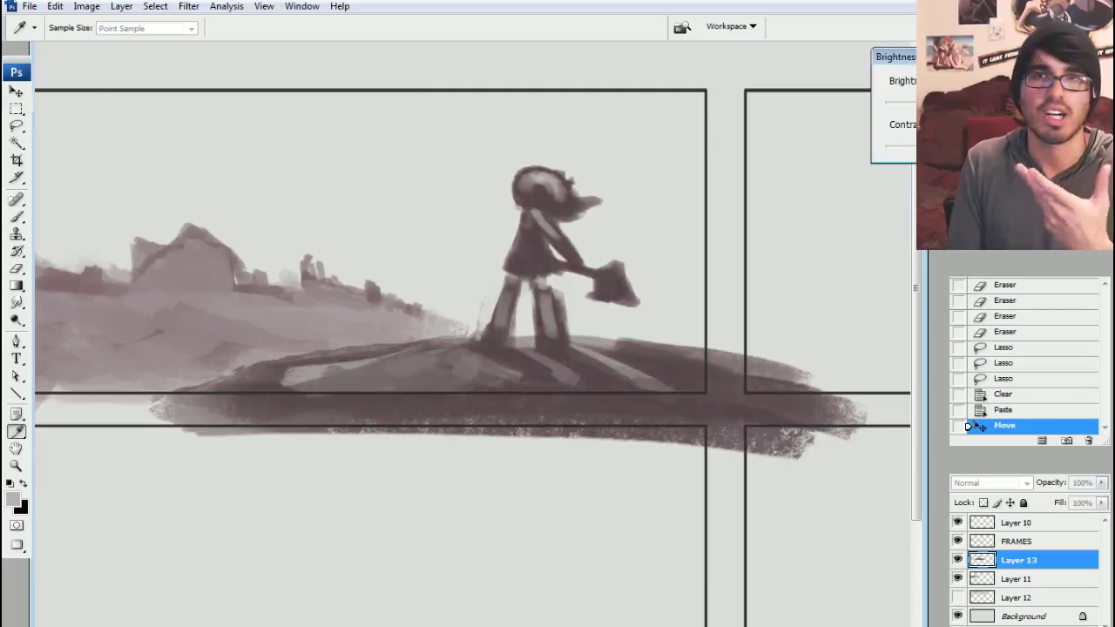
pyautogui.press('Return')
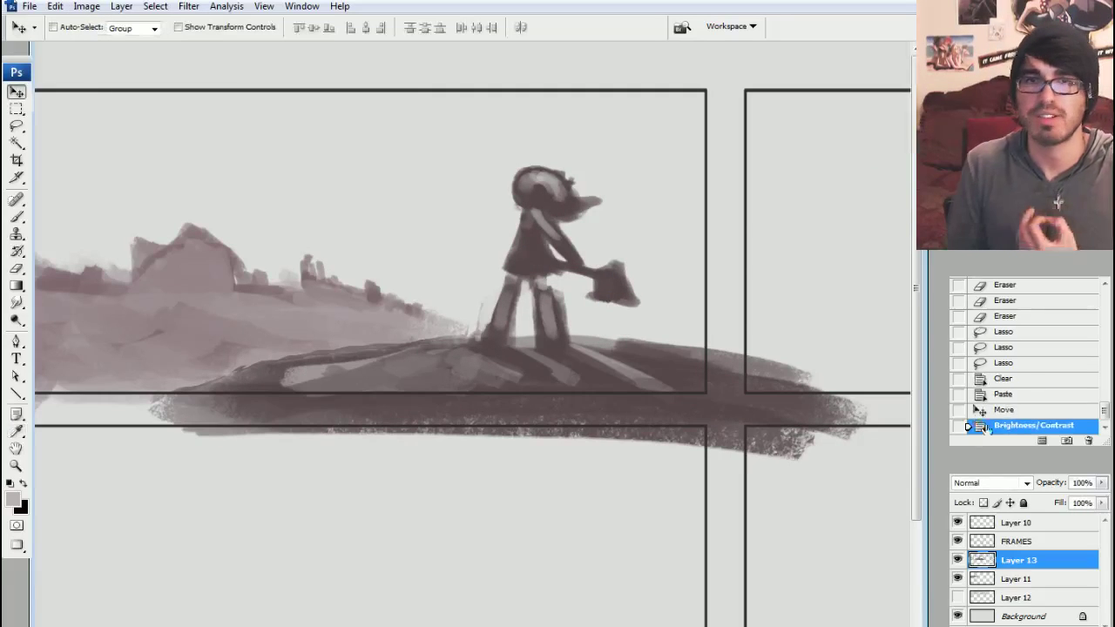
pyautogui.click(958, 558)
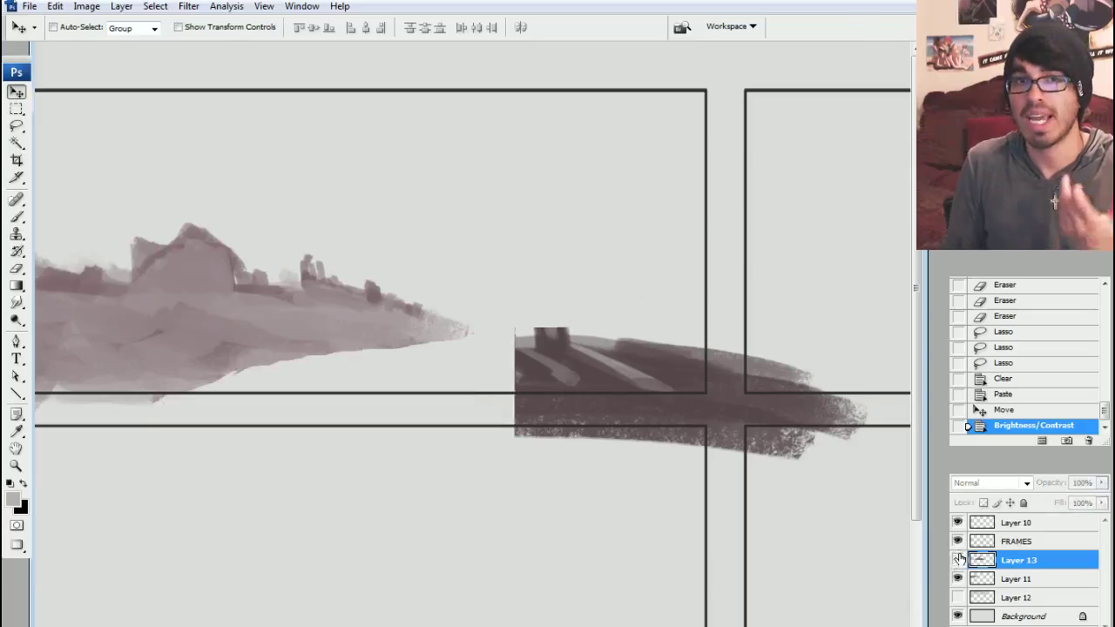
pyautogui.click(1002, 579)
# Paint the ground across the hillside out to the panel's right edge with a smaller brush.
pyautogui.press('b')
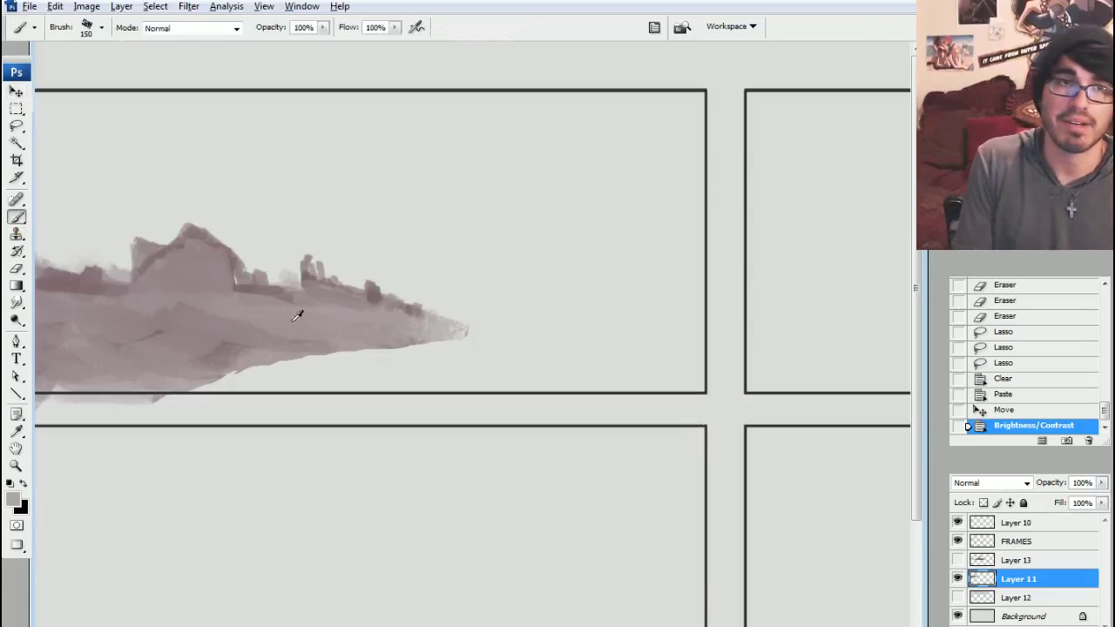
pyautogui.press('[')
pyautogui.press('[')
pyautogui.moveTo(224, 348)
pyautogui.mouseDown()
pyautogui.moveTo(185, 374)
pyautogui.moveTo(307, 347)
pyautogui.moveTo(503, 366)
pyautogui.moveTo(372, 339)
pyautogui.moveTo(618, 381)
pyautogui.mouseUp()
pyautogui.moveTo(371, 332); pyautogui.dragTo(694, 371)
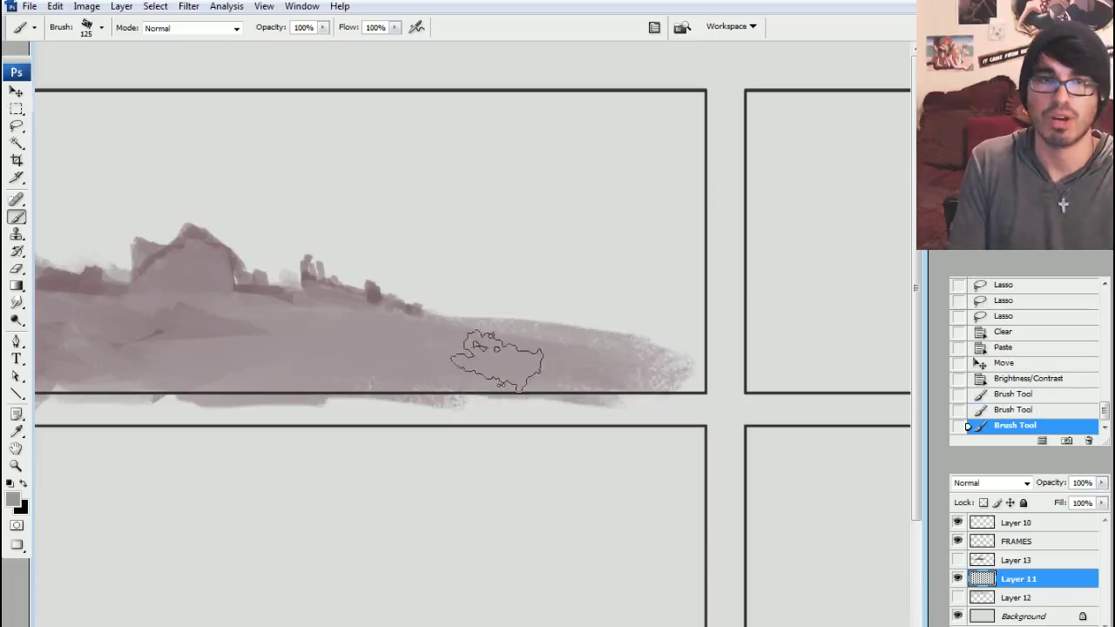
pyautogui.moveTo(497, 361); pyautogui.dragTo(649, 376)
pyautogui.moveTo(627, 333); pyautogui.dragTo(692, 368)
# Paint along the ground's top with a 70 brush and erase its right edge flat.
pyautogui.press('[')
pyautogui.press('[')
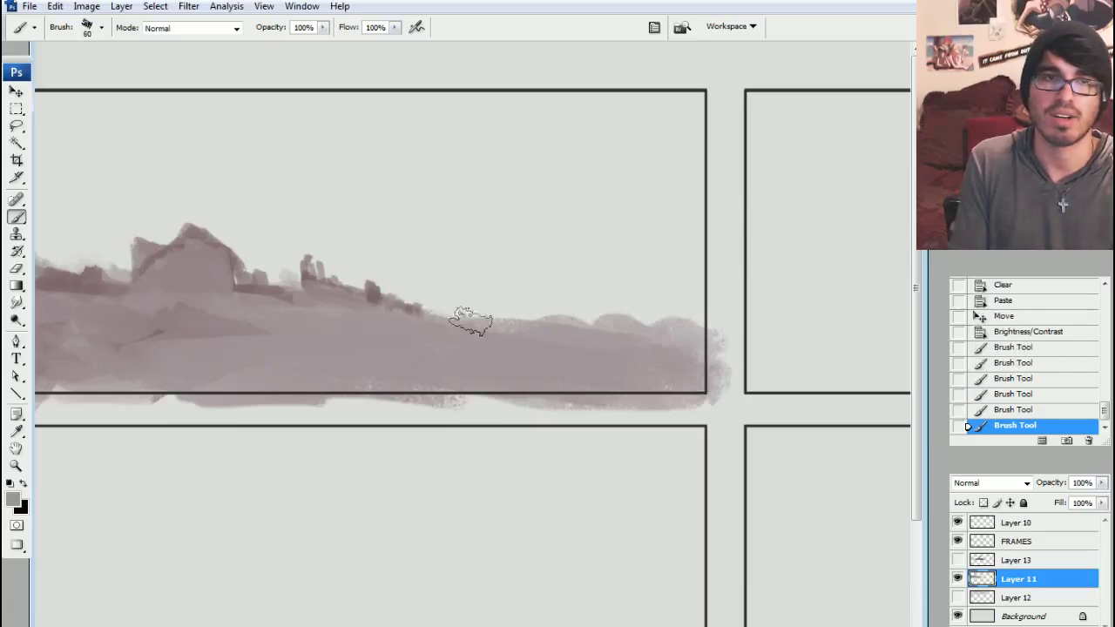
pyautogui.moveTo(473, 316)
pyautogui.mouseDown()
pyautogui.moveTo(620, 353)
pyautogui.moveTo(649, 390)
pyautogui.mouseUp()
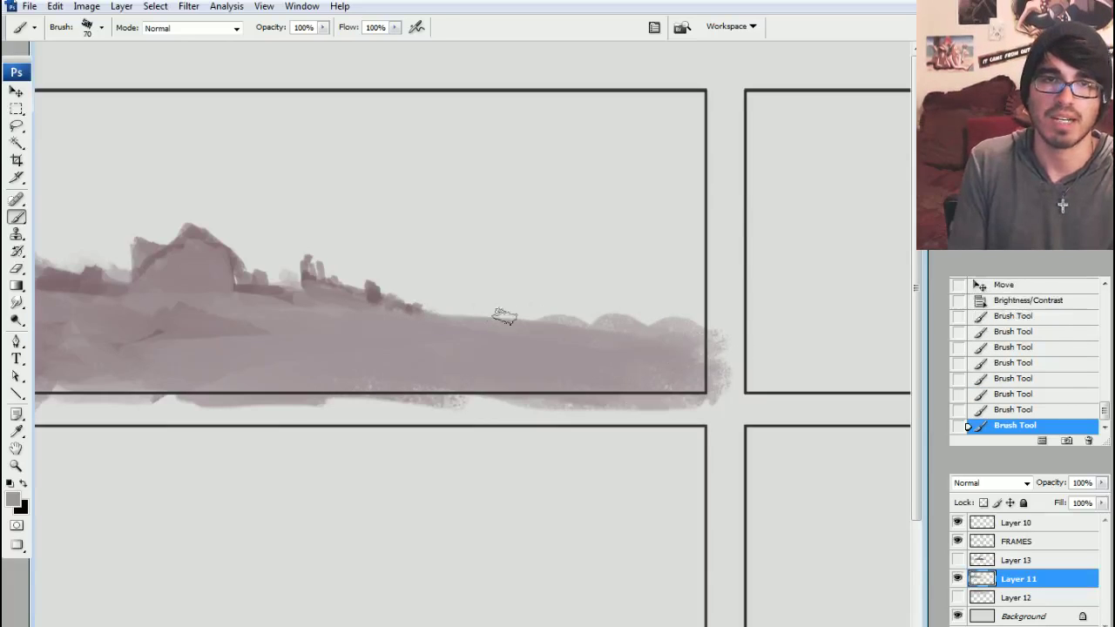
pyautogui.press('e')
pyautogui.moveTo(504, 316); pyautogui.dragTo(701, 316)
# Add darker 30-pixel dabs along the ridge, then make Layer 13 visible again.
pyautogui.press('b')
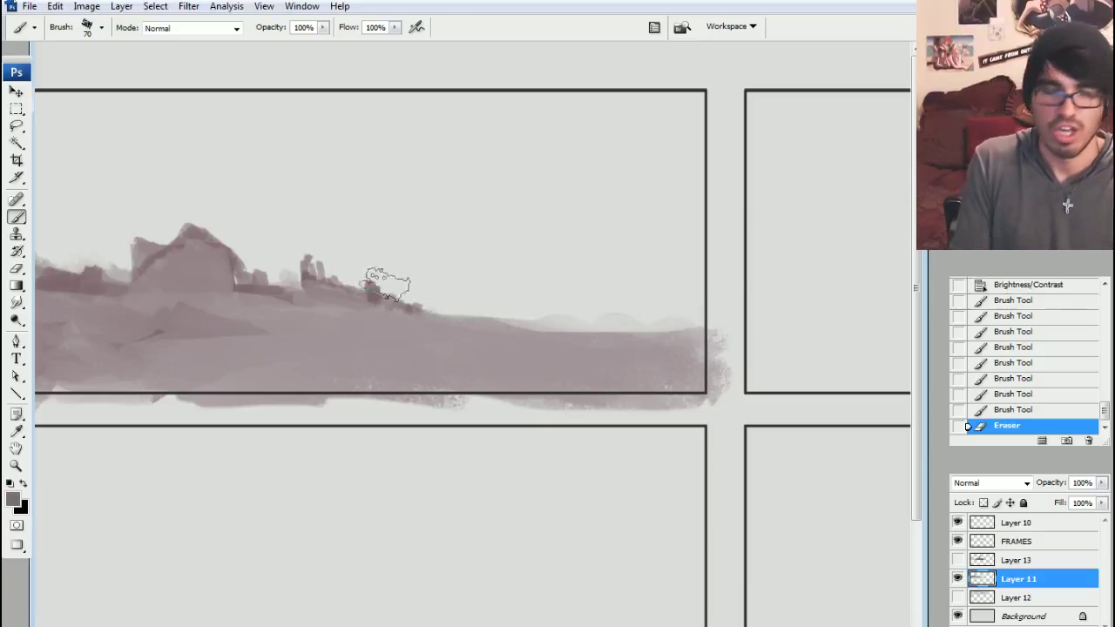
pyautogui.press('[')
pyautogui.press('[')
pyautogui.press('[')
pyautogui.press('[')
pyautogui.moveTo(286, 300)
pyautogui.mouseDown()
pyautogui.moveTo(452, 312)
pyautogui.moveTo(469, 327)
pyautogui.moveTo(511, 325)
pyautogui.moveTo(467, 325)
pyautogui.moveTo(546, 341)
pyautogui.moveTo(674, 348)
pyautogui.moveTo(606, 348)
pyautogui.moveTo(228, 291)
pyautogui.moveTo(228, 261)
pyautogui.mouseUp()
pyautogui.press('[')
pyautogui.press(']')
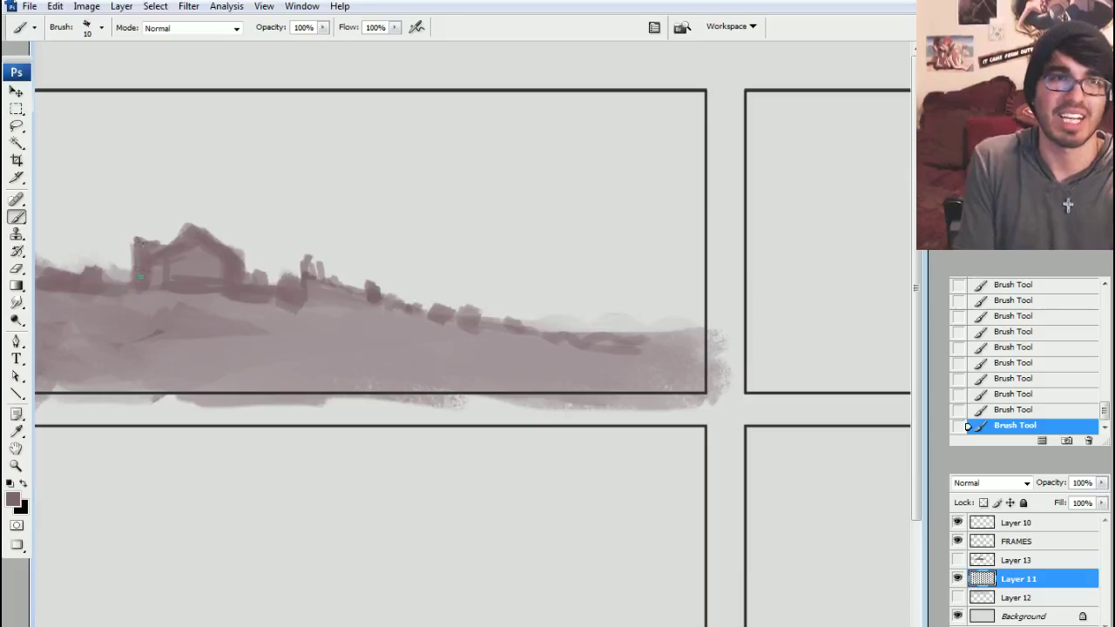
pyautogui.moveTo(250, 335); pyautogui.dragTo(345, 335)
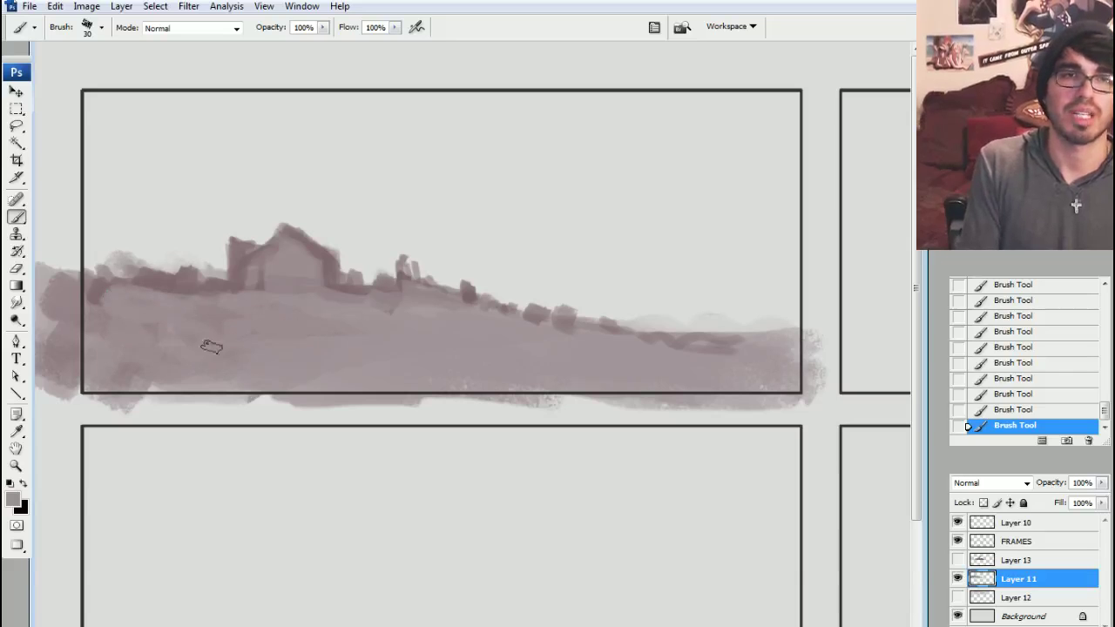
pyautogui.click(956, 560)
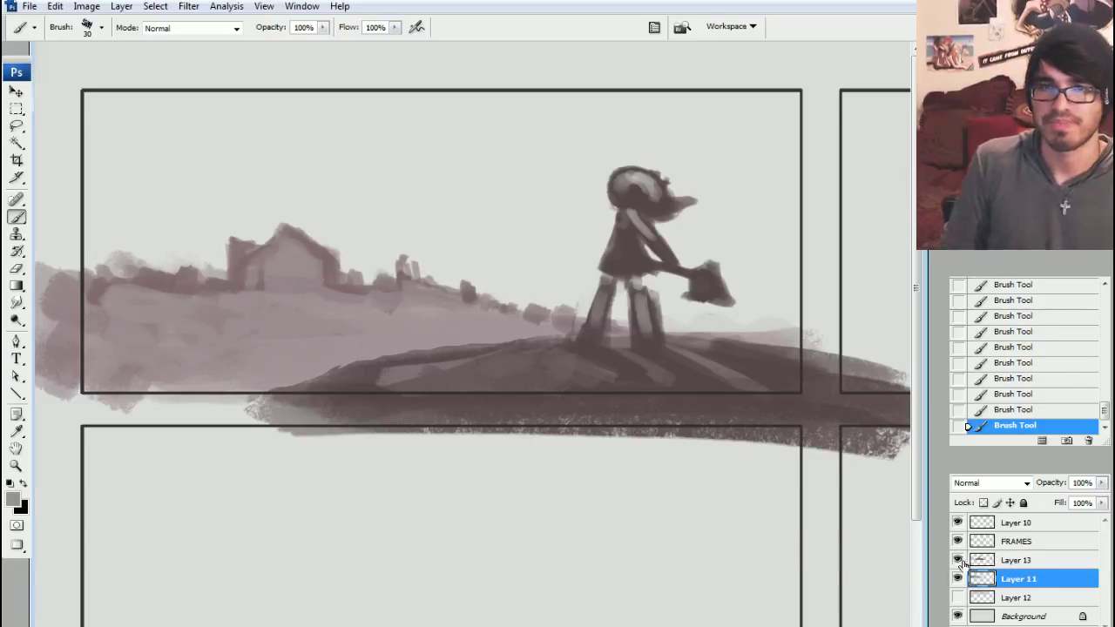
# Try moving Layer 13's figure and hill left, then undo the move.
pyautogui.click(958, 560)
pyautogui.click(958, 560)
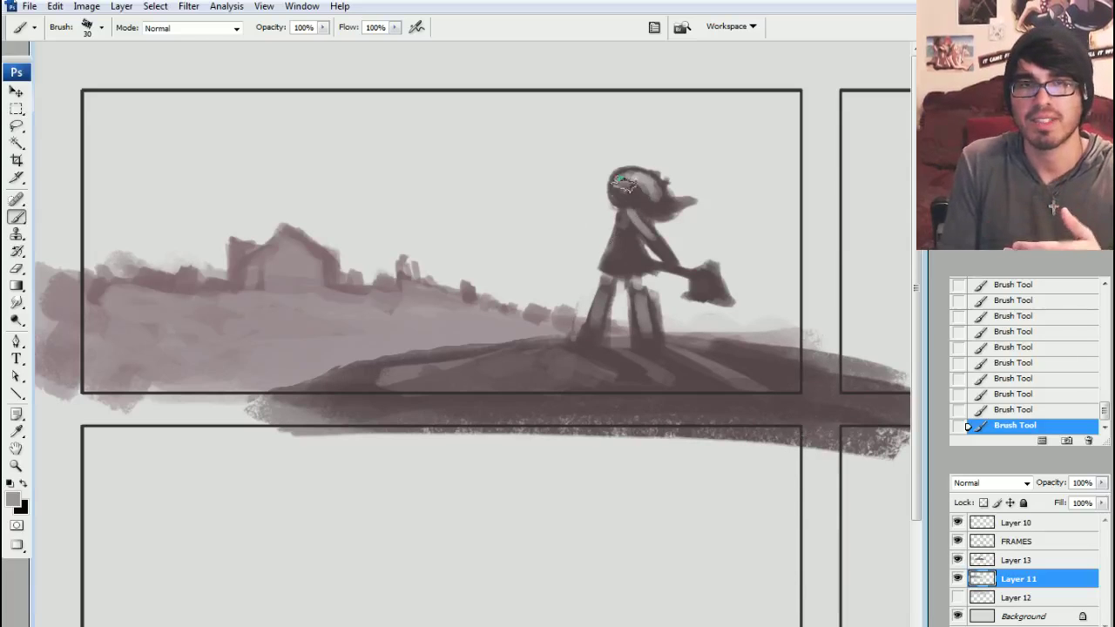
pyautogui.click(1025, 559)
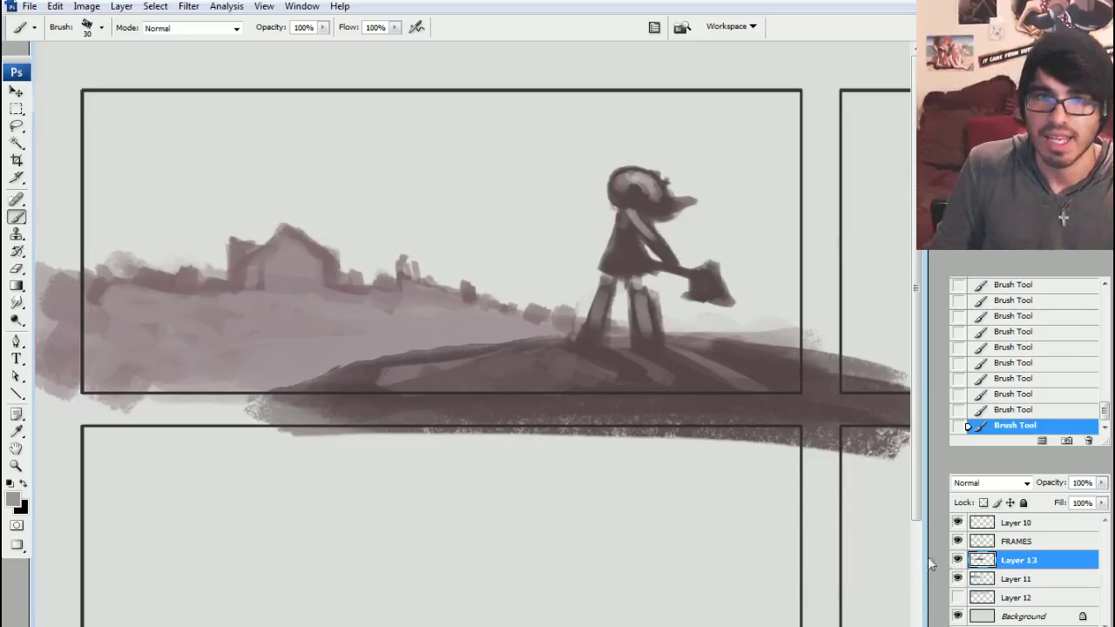
pyautogui.click(16, 91)
pyautogui.moveTo(640, 222)
pyautogui.mouseDown()
pyautogui.moveTo(421, 299)
pyautogui.moveTo(288, 307)
pyautogui.moveTo(543, 210)
pyautogui.mouseUp()
pyautogui.click(1015, 409)
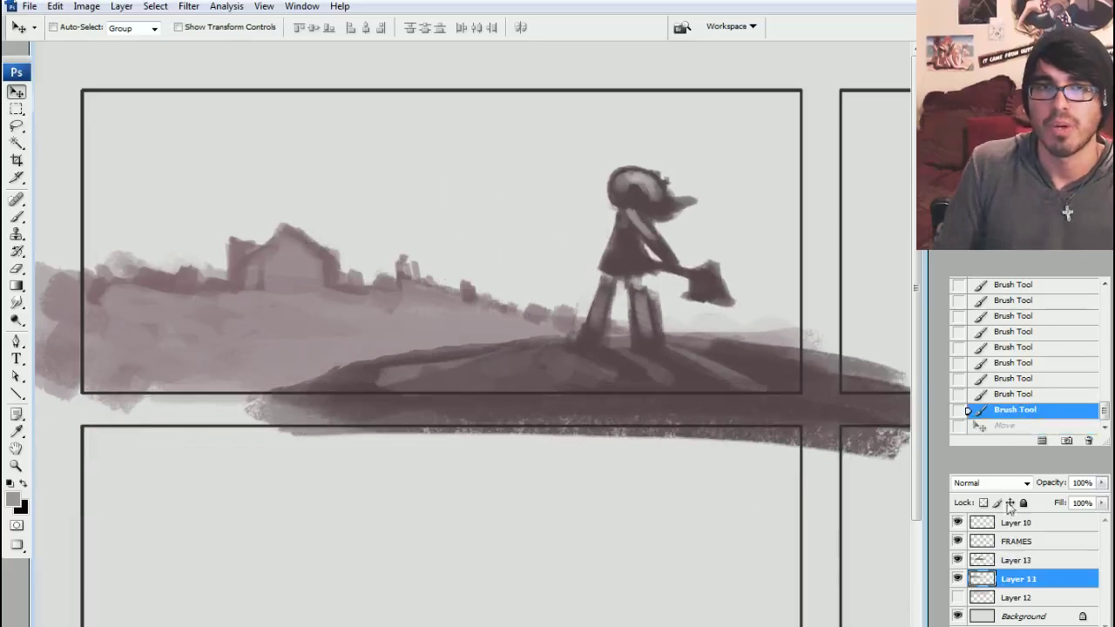
# Add a new Layer 14, rename Layer 13 to FG, and make Layer 14 active.
pyautogui.hotkey('ctrl', 'shift', 'n')
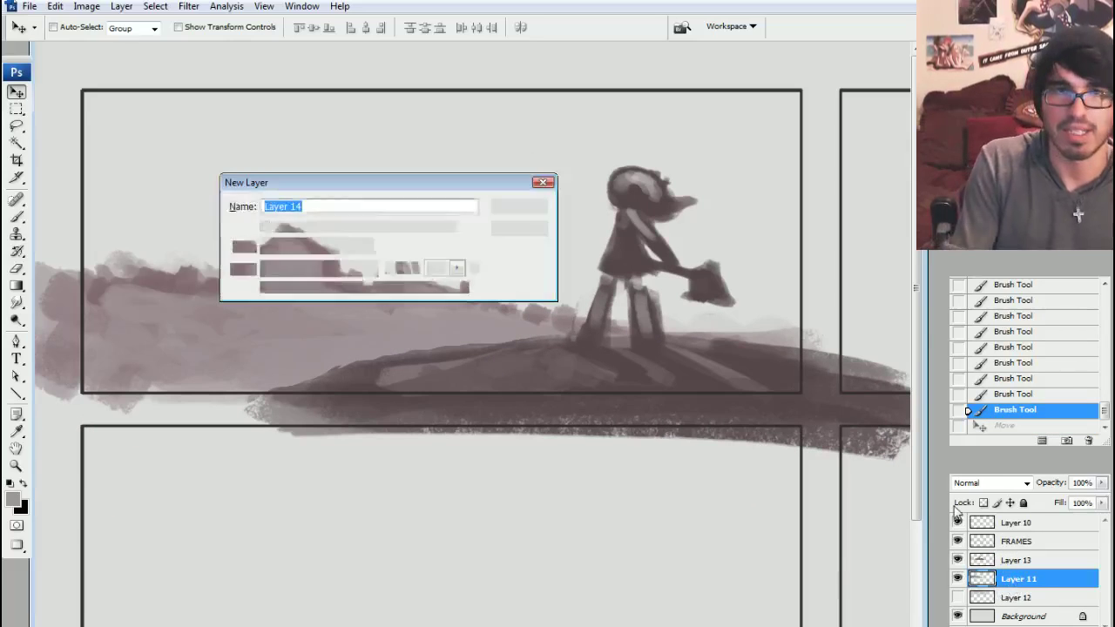
pyautogui.press('Return')
pyautogui.click(1012, 560)
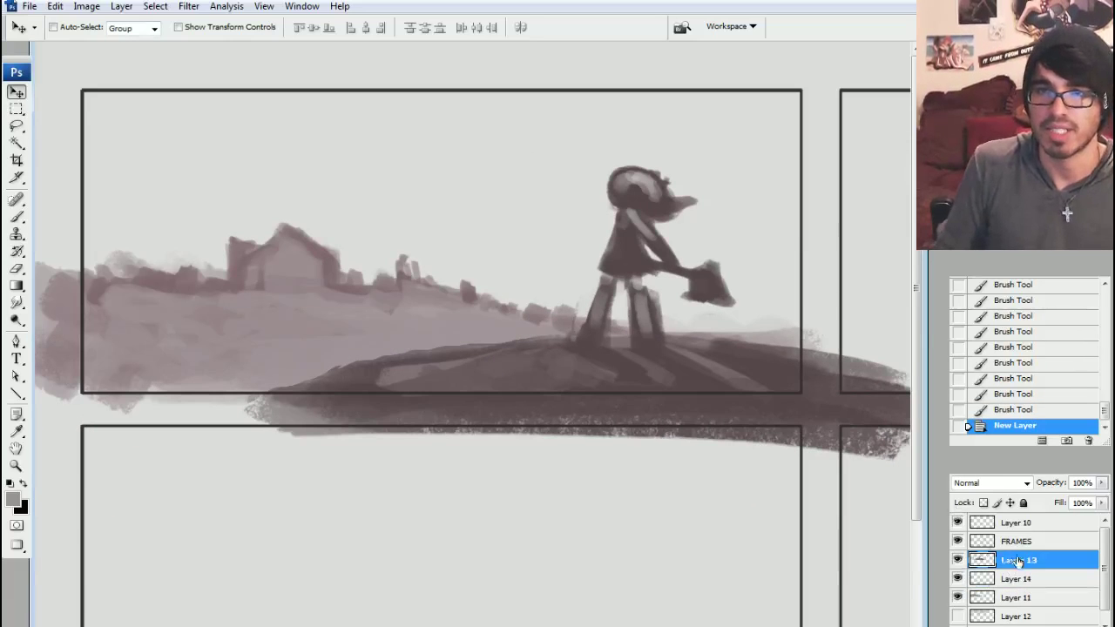
pyautogui.write('FG')
pyautogui.press('Return')
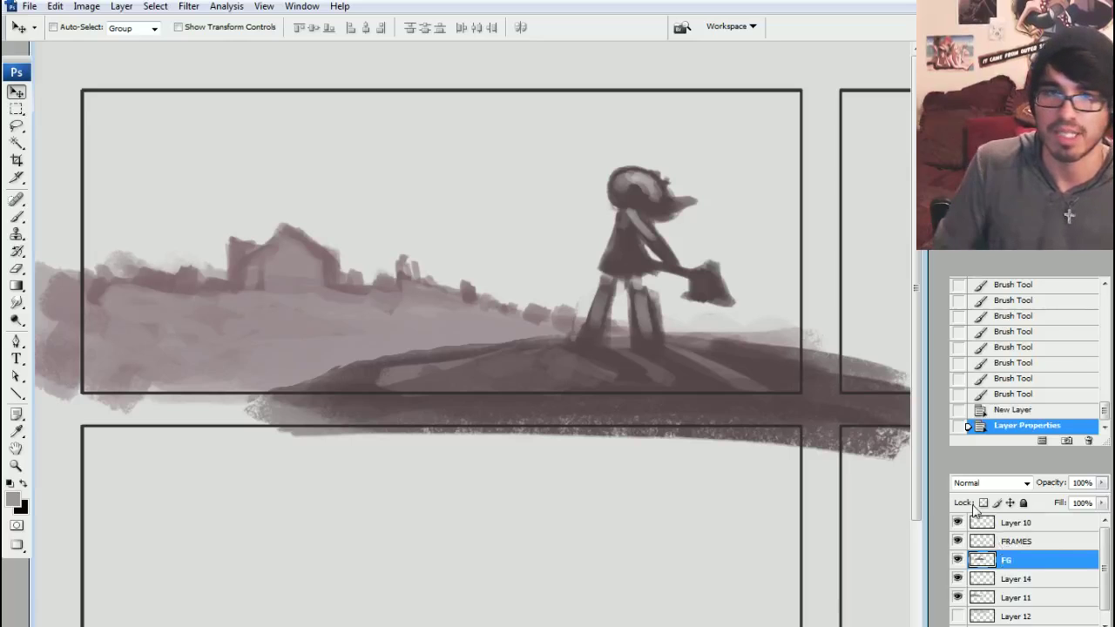
pyautogui.click(1018, 577)
# Show the cloudy sky and paint light and dark strokes on the character's head, body and legs.
pyautogui.press('b')
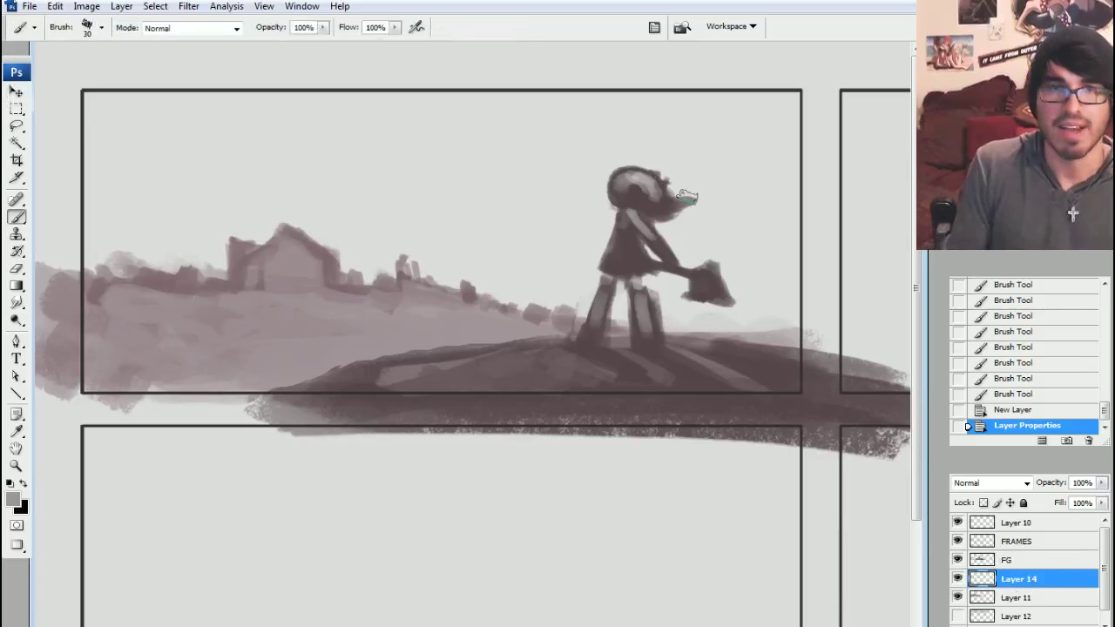
pyautogui.press(']')
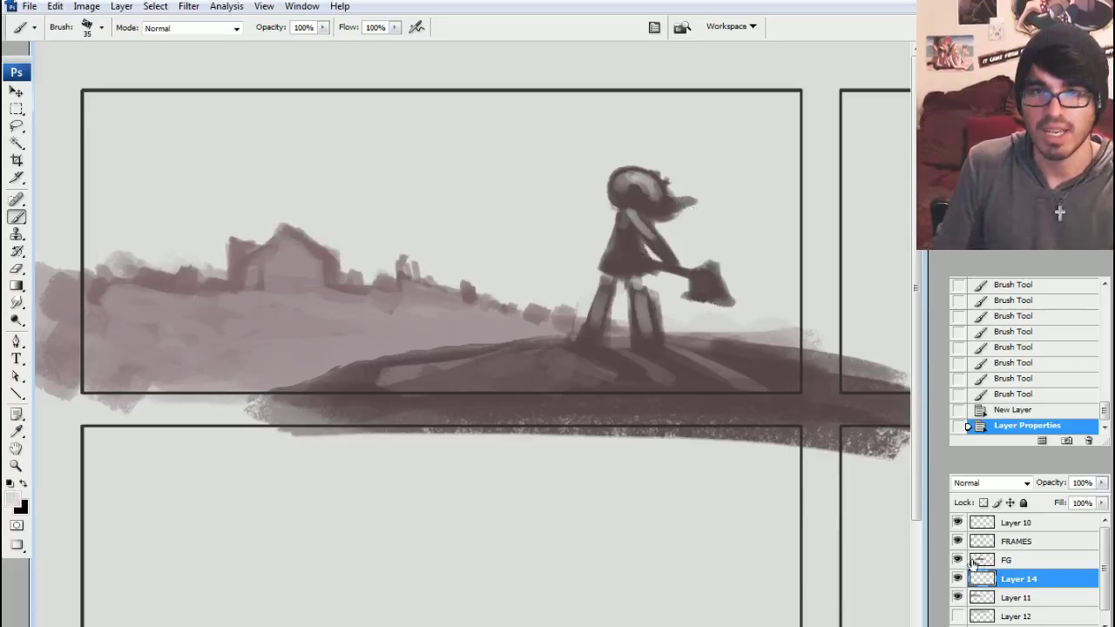
pyautogui.click(957, 597)
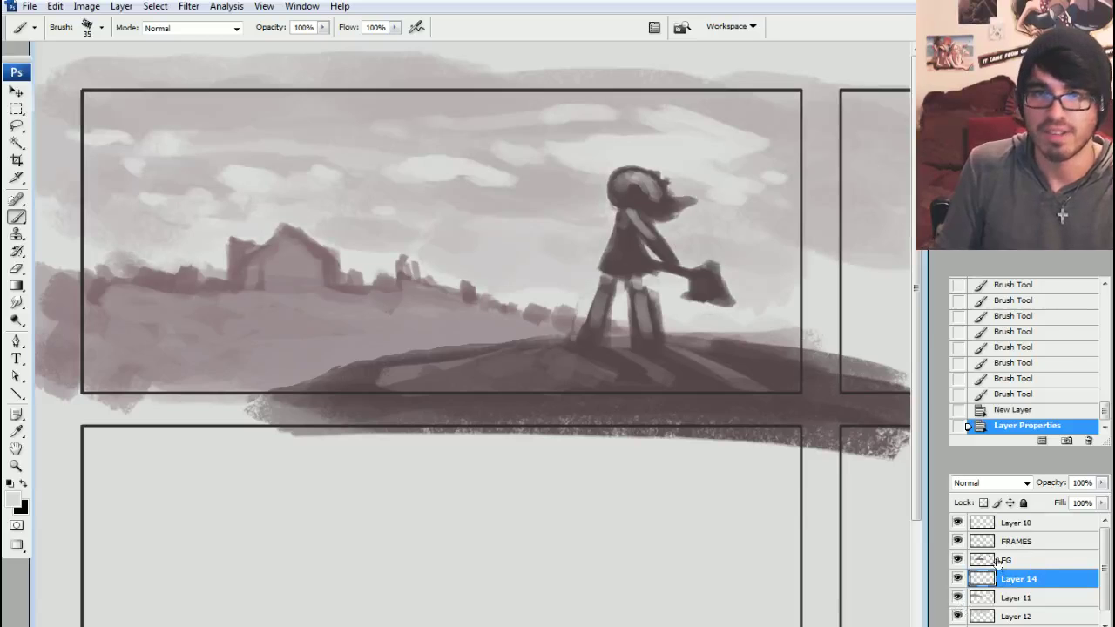
pyautogui.moveTo(632, 185); pyautogui.dragTo(640, 201)
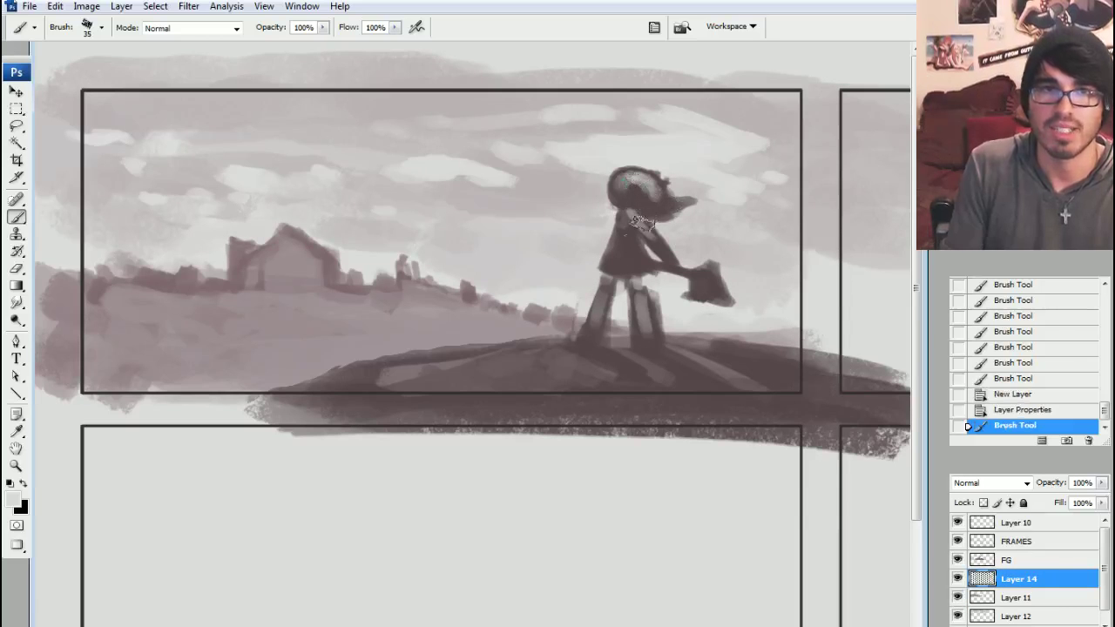
pyautogui.press('[')
pyautogui.press('[')
pyautogui.moveTo(643, 240); pyautogui.dragTo(628, 221)
pyautogui.moveTo(642, 334); pyautogui.dragTo(610, 283)
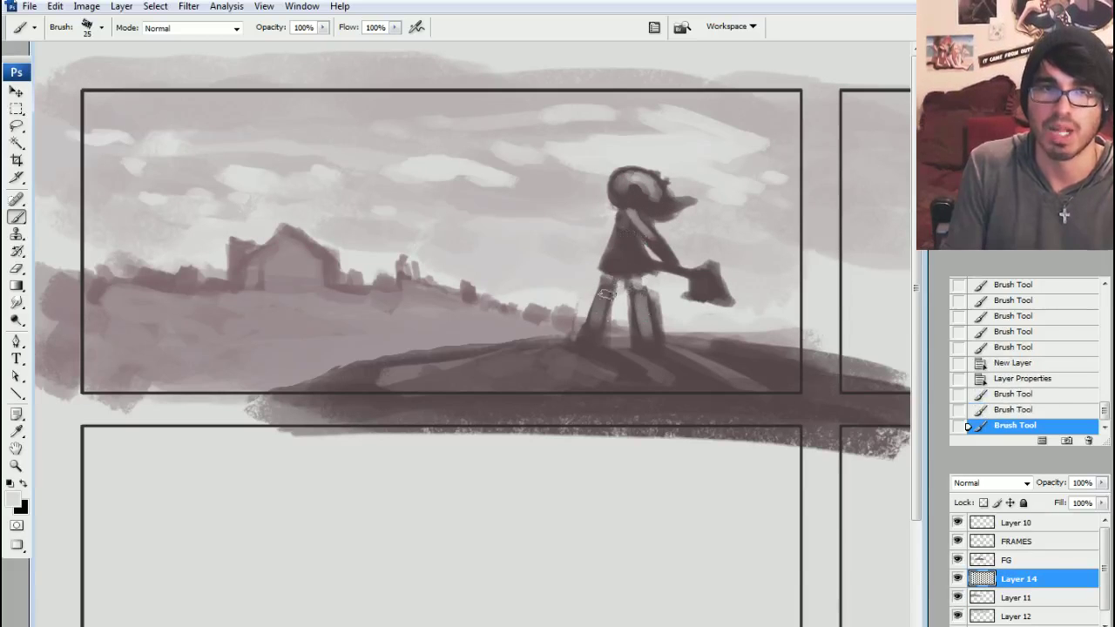
pyautogui.moveTo(603, 329); pyautogui.dragTo(639, 294)
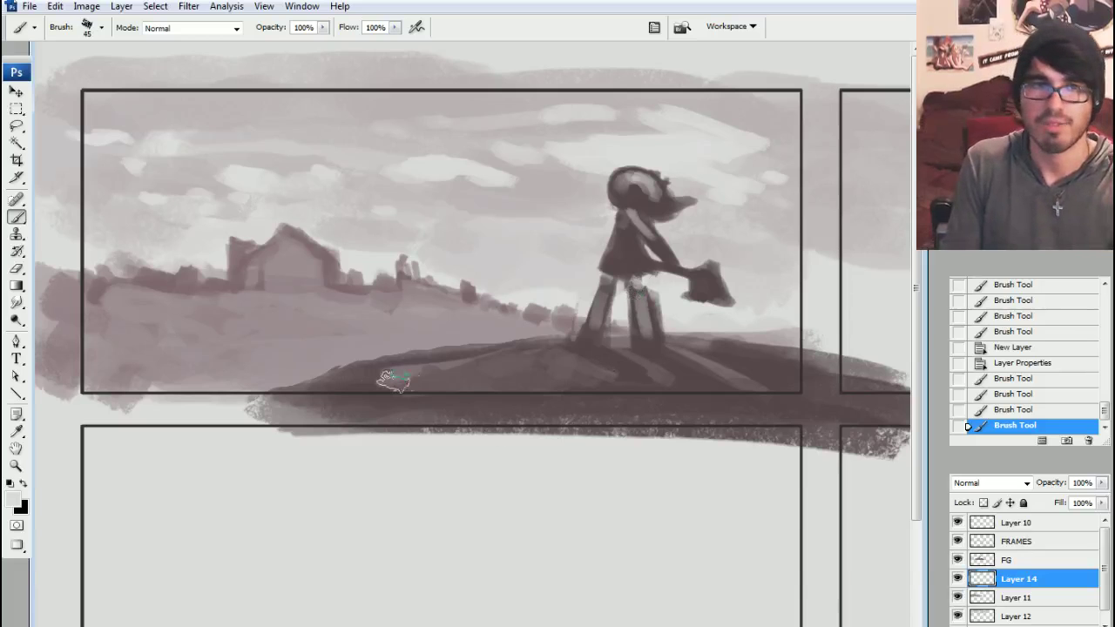
# Paint light highlights along the hill with a 50 brush, then merge FG down into Layer 14.
pyautogui.moveTo(394, 382)
pyautogui.mouseDown()
pyautogui.moveTo(547, 360)
pyautogui.moveTo(805, 350)
pyautogui.mouseUp()
pyautogui.press(']')
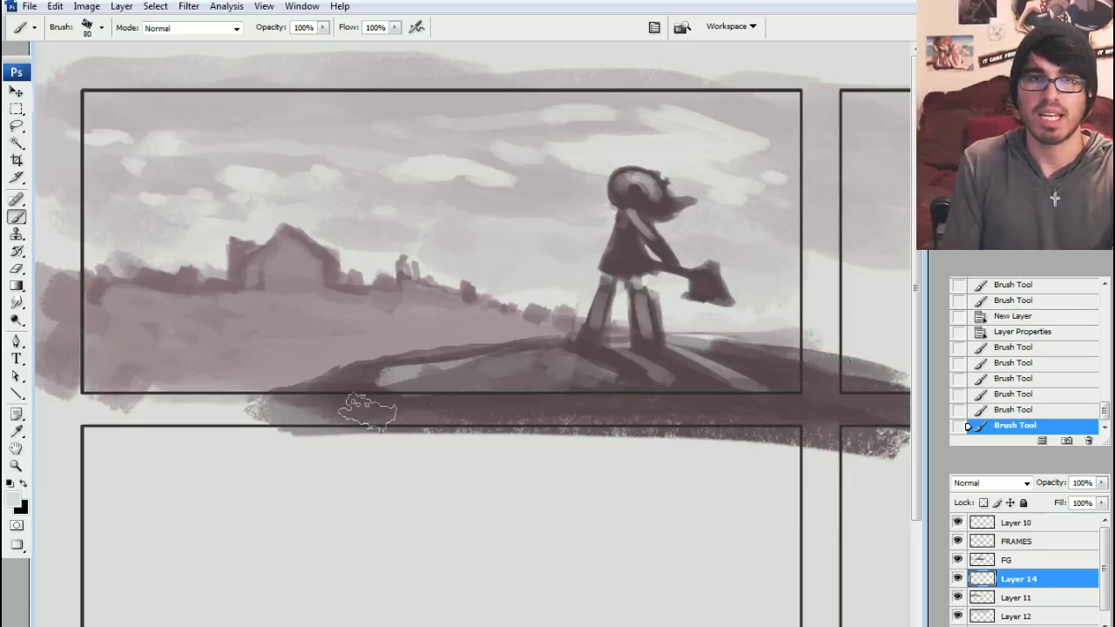
pyautogui.moveTo(366, 413)
pyautogui.mouseDown()
pyautogui.moveTo(460, 374)
pyautogui.moveTo(527, 368)
pyautogui.mouseUp()
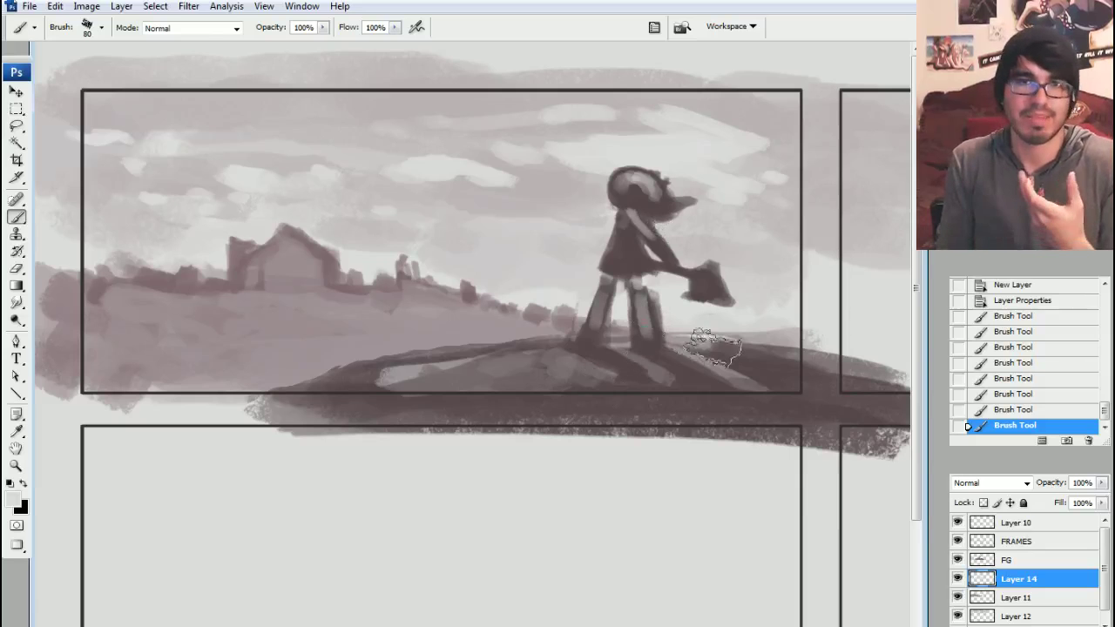
pyautogui.moveTo(726, 361); pyautogui.dragTo(718, 368)
pyautogui.moveTo(717, 368); pyautogui.dragTo(709, 374)
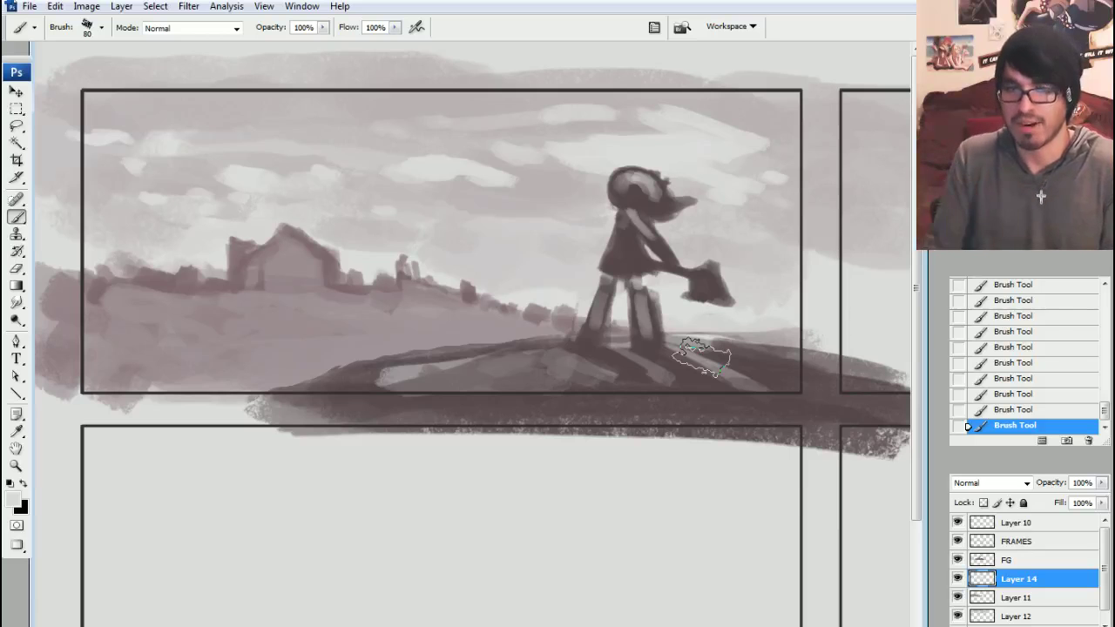
pyautogui.click(1011, 559)
pyautogui.hotkey('ctrl', 'e')
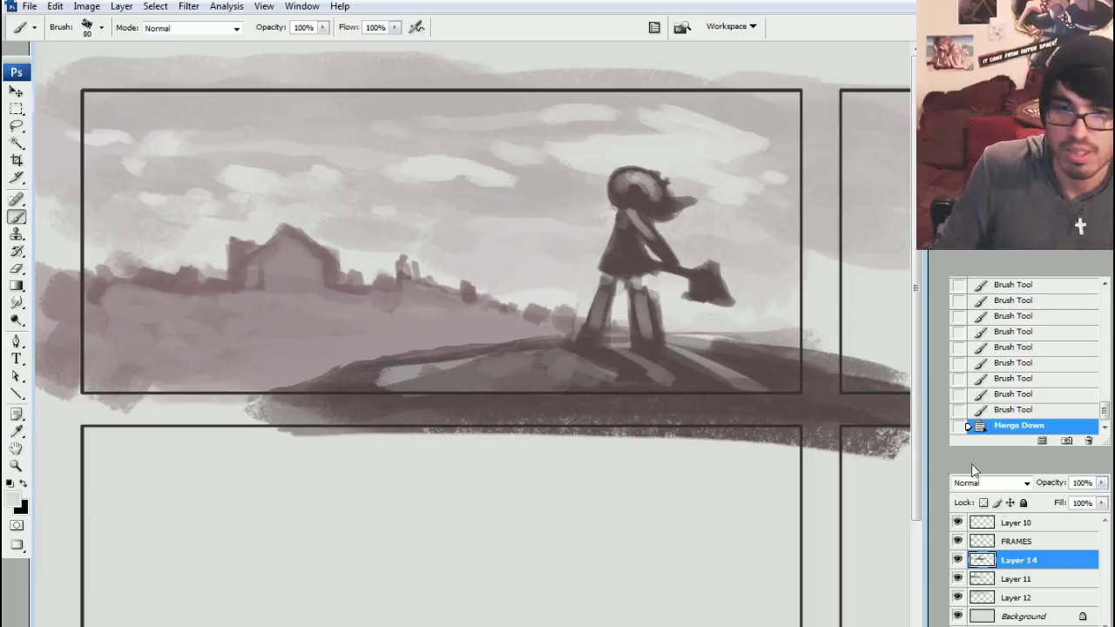
# Rename Layer 14 to FG and check the contents of FG and Layer 11.
pyautogui.doubleClick(1019, 560)
pyautogui.write('FG')
pyautogui.press('Return')
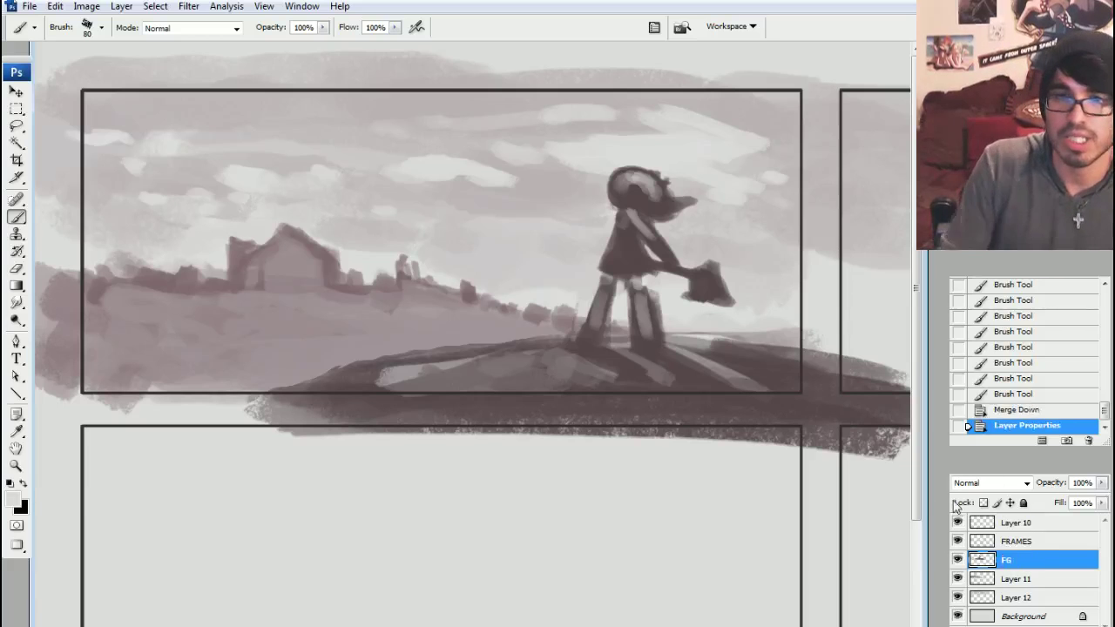
pyautogui.click(957, 560)
pyautogui.click(957, 560)
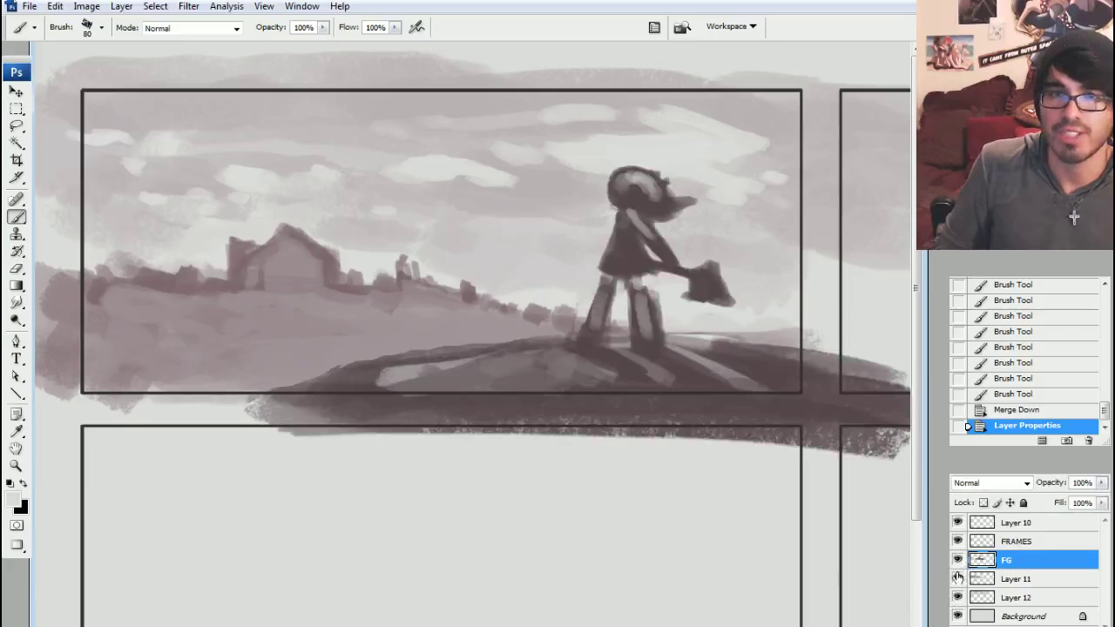
pyautogui.click(957, 579)
pyautogui.click(957, 579)
# Rename Layer 11 to 'mid' and the Layer 12 background to 'BGH'.
pyautogui.doubleClick(1014, 579)
pyautogui.write('mi')
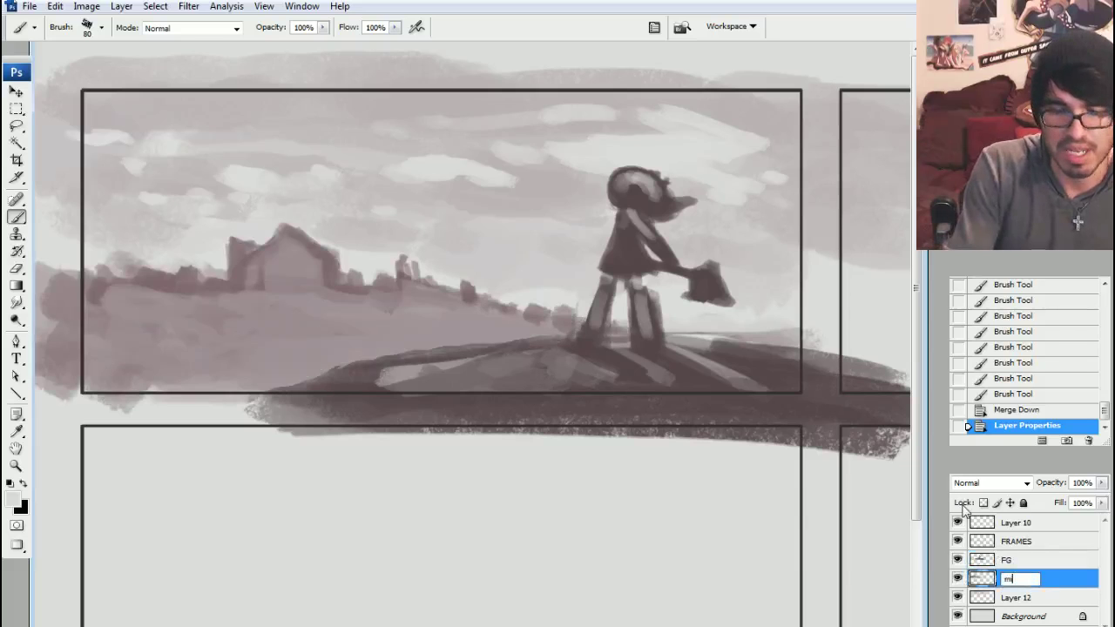
pyautogui.write('d')
pyautogui.press('Return')
pyautogui.click(957, 597)
pyautogui.click(957, 597)
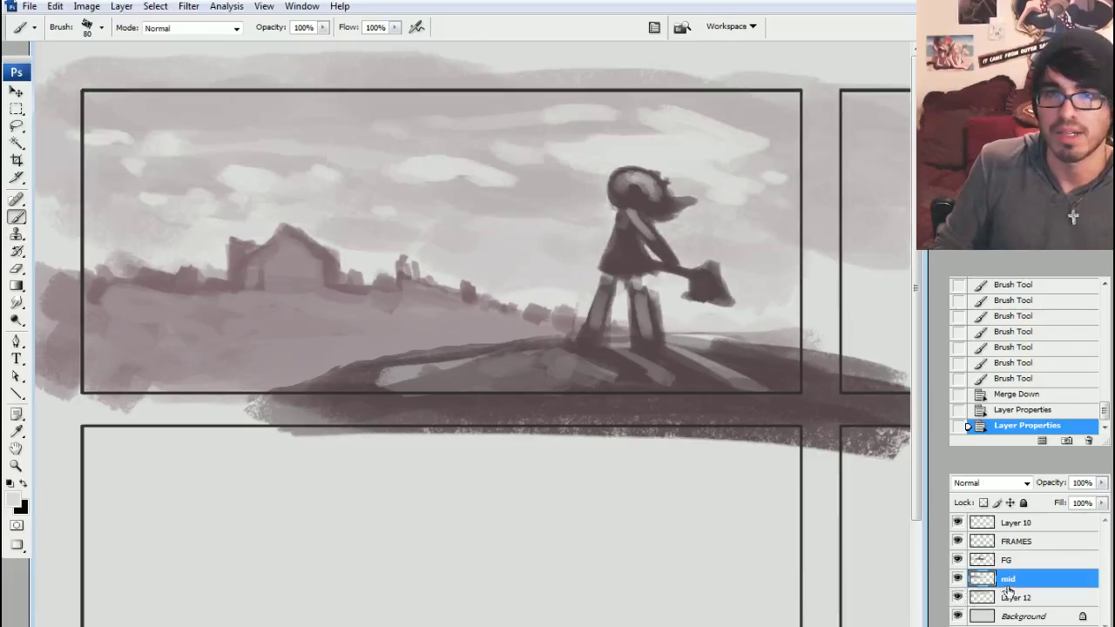
pyautogui.doubleClick(1014, 597)
pyautogui.write('BGH')
pyautogui.press('Return')
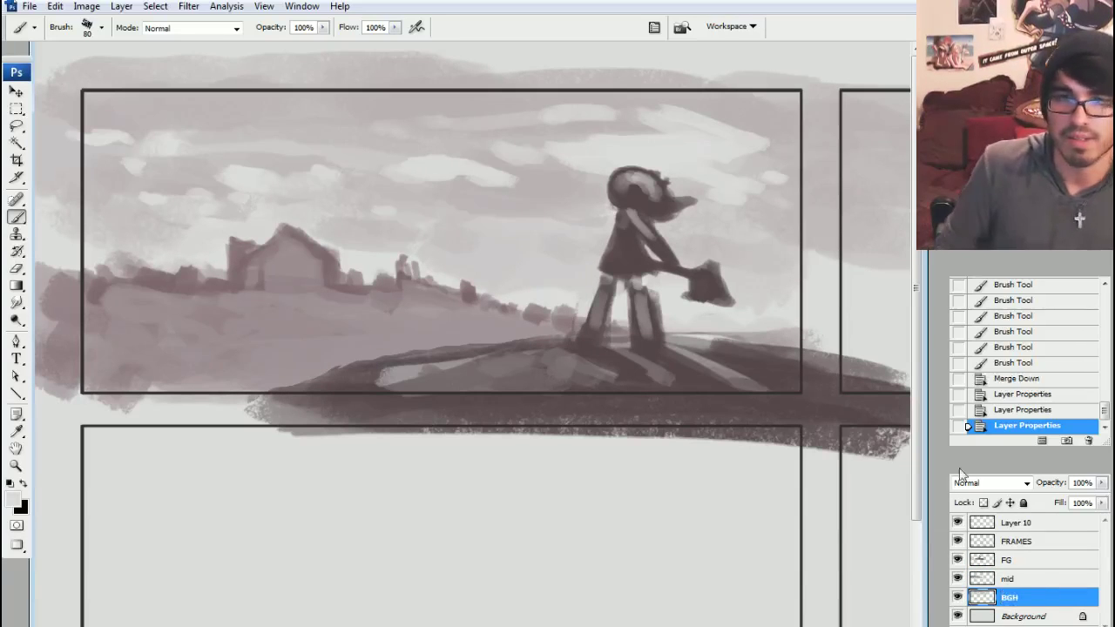
# Add a new layer above FG and name it SFG.
pyautogui.click(1023, 560)
pyautogui.hotkey('ctrl', 'shift', 'n')
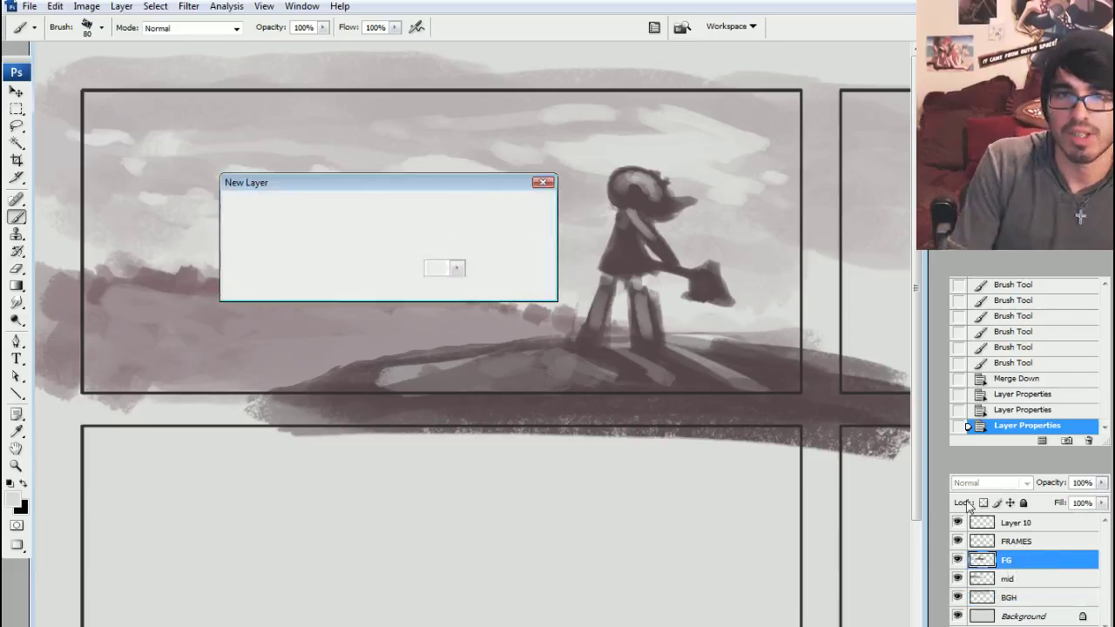
pyautogui.press('Return')
pyautogui.doubleClick(1019, 561)
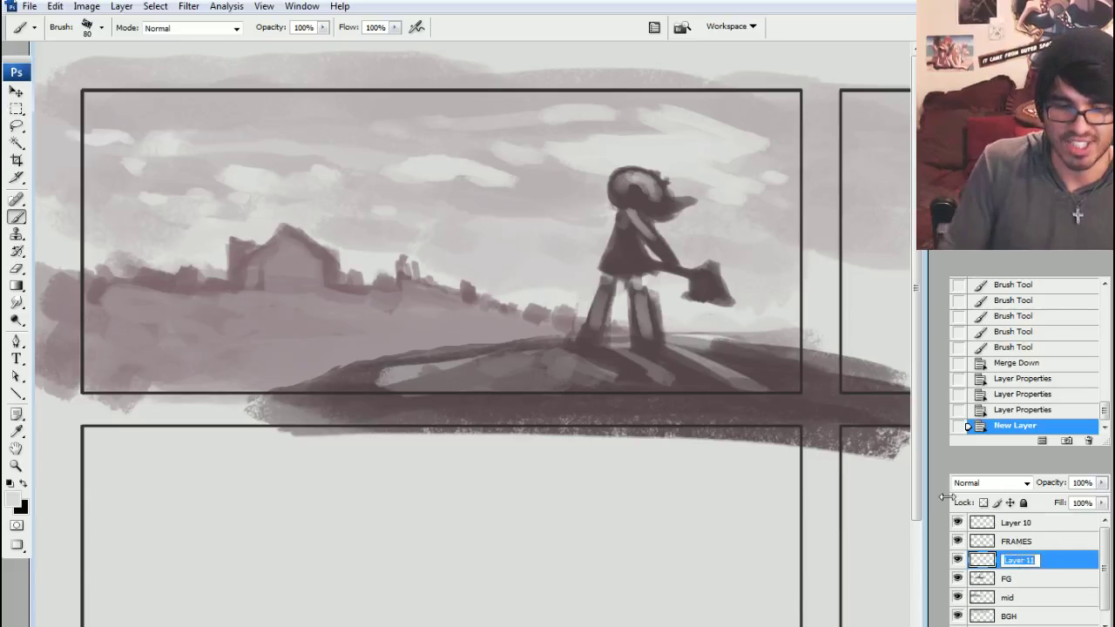
pyautogui.write('SFG')
pyautogui.press('Return')
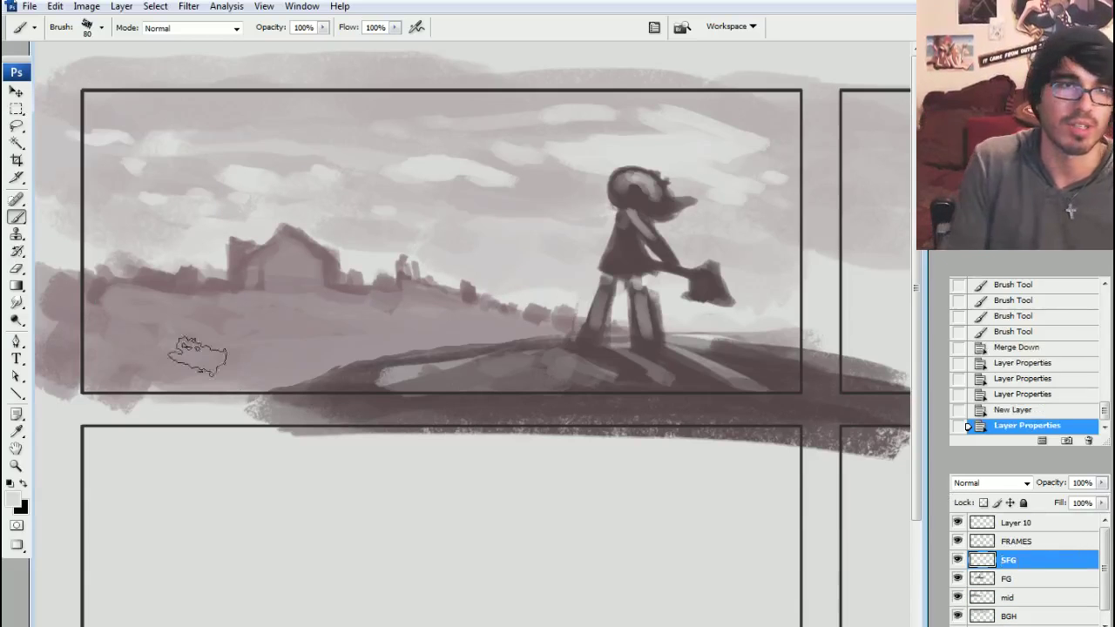
# Sample a dark grey and paint dark strokes at the top panel's left with a 60 brush.
pyautogui.keyDown('alt'); pyautogui.click(356, 389); pyautogui.keyUp('alt')
pyautogui.click(13, 499)
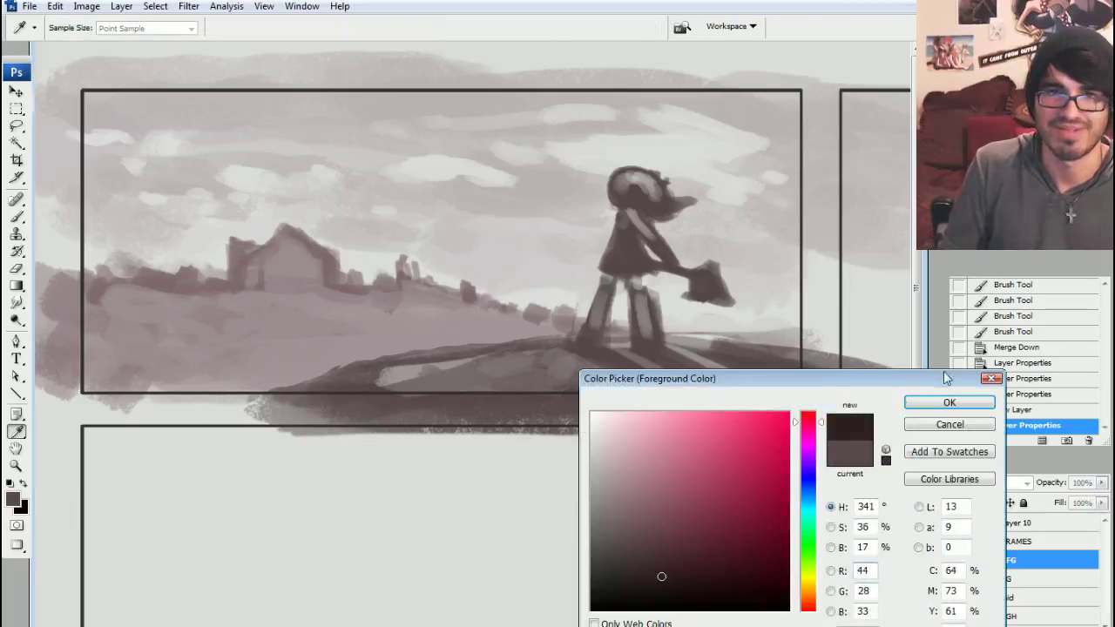
pyautogui.press('b')
pyautogui.click(949, 402)
pyautogui.press('[')
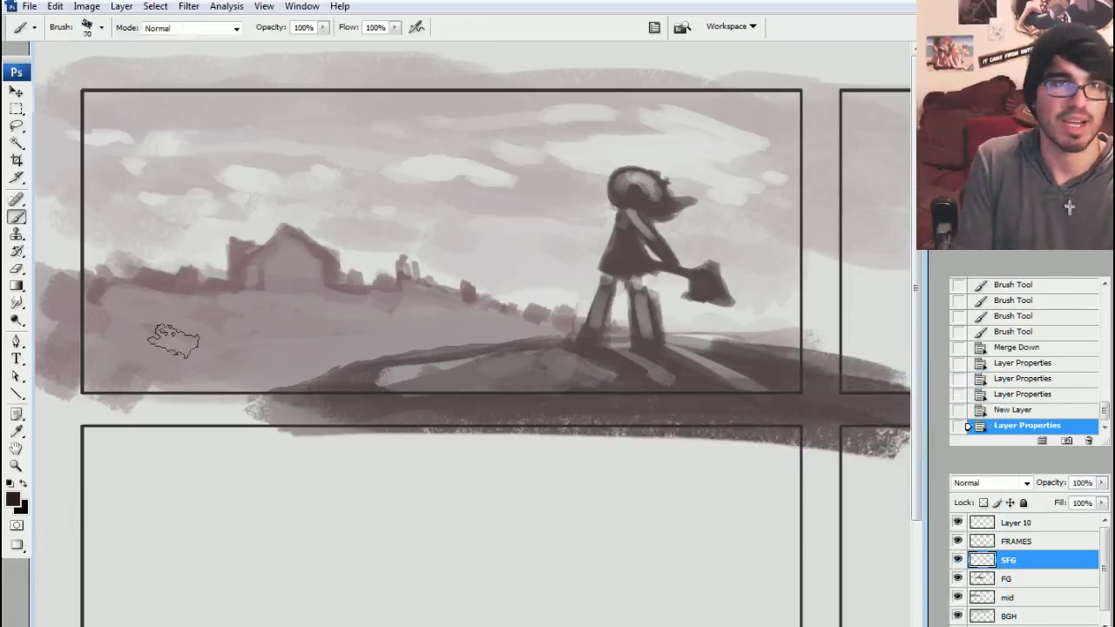
pyautogui.press('[')
pyautogui.moveTo(131, 402)
pyautogui.mouseDown()
pyautogui.moveTo(198, 314)
pyautogui.moveTo(159, 377)
pyautogui.moveTo(174, 314)
pyautogui.moveTo(158, 262)
pyautogui.moveTo(216, 242)
pyautogui.moveTo(231, 313)
pyautogui.mouseUp()
# Build up the dark figure blob, its leg and wider lower body with 25–35 brushes.
pyautogui.press('[')
pyautogui.press('[')
pyautogui.press('[')
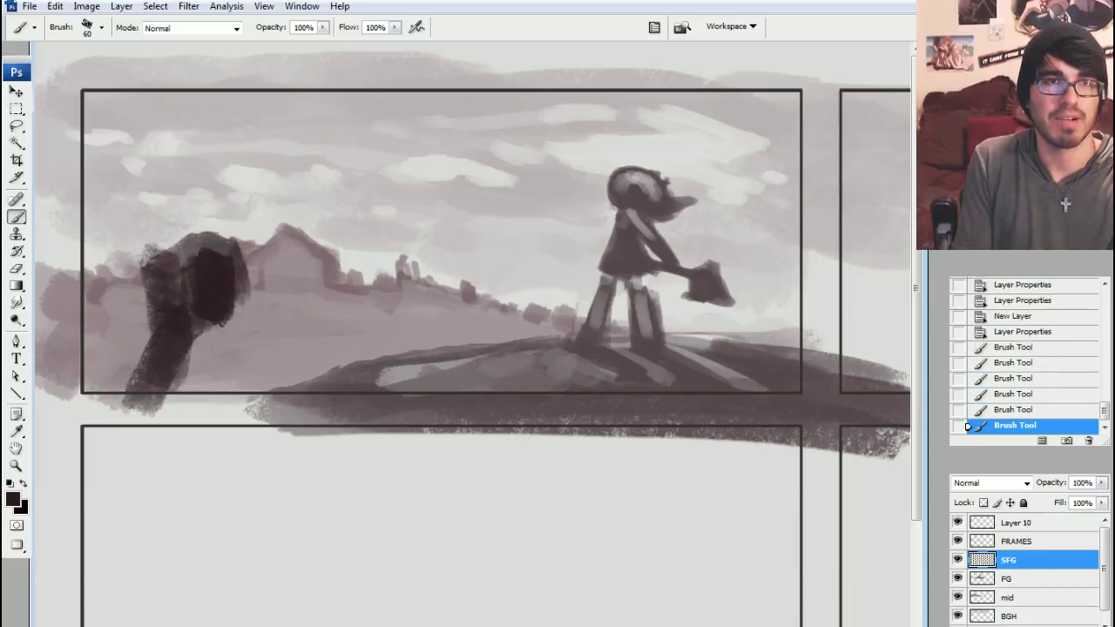
pyautogui.moveTo(222, 261)
pyautogui.mouseDown()
pyautogui.moveTo(251, 294)
pyautogui.moveTo(243, 261)
pyautogui.moveTo(270, 294)
pyautogui.moveTo(260, 309)
pyautogui.moveTo(285, 279)
pyautogui.moveTo(275, 303)
pyautogui.moveTo(286, 271)
pyautogui.moveTo(250, 277)
pyautogui.moveTo(232, 237)
pyautogui.moveTo(222, 317)
pyautogui.mouseUp()
pyautogui.press('[')
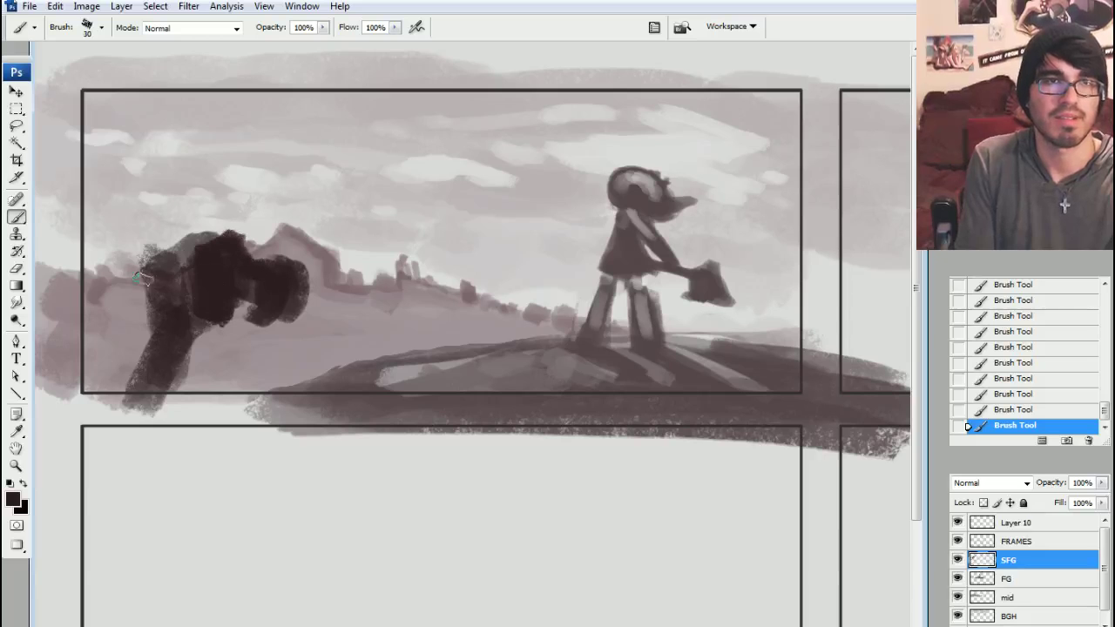
pyautogui.press('[')
pyautogui.moveTo(144, 253); pyautogui.dragTo(114, 313)
pyautogui.moveTo(204, 233)
pyautogui.mouseDown()
pyautogui.moveTo(165, 253)
pyautogui.moveTo(209, 222)
pyautogui.moveTo(228, 228)
pyautogui.mouseUp()
pyautogui.press(']')
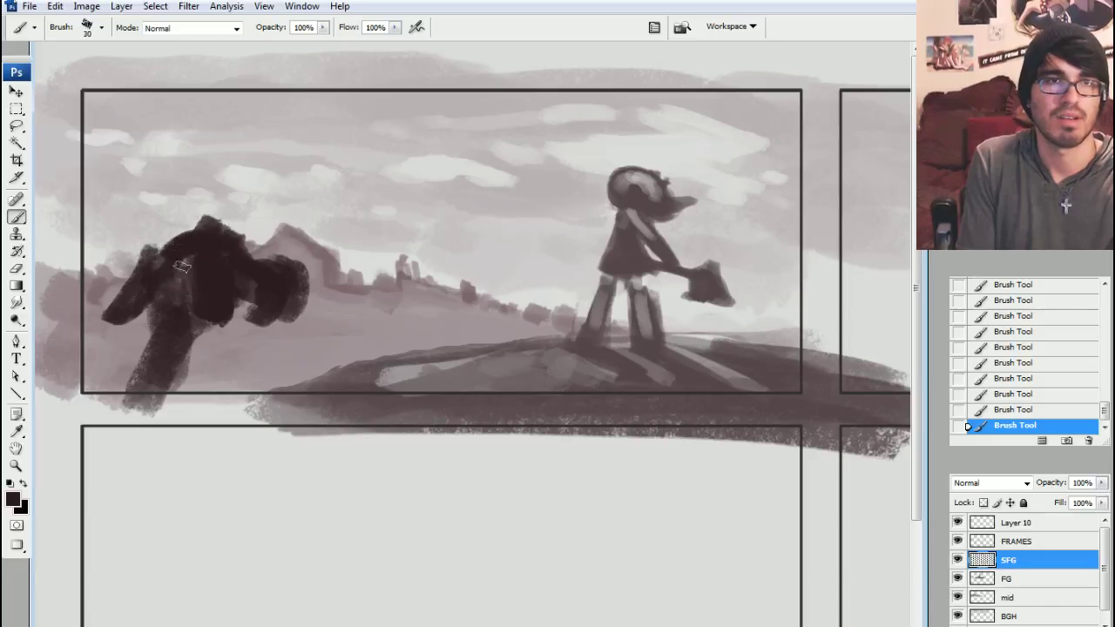
pyautogui.moveTo(183, 261); pyautogui.dragTo(187, 318)
pyautogui.moveTo(228, 327)
pyautogui.mouseDown()
pyautogui.moveTo(202, 339)
pyautogui.moveTo(235, 396)
pyautogui.mouseUp()
pyautogui.moveTo(244, 291)
pyautogui.mouseDown()
pyautogui.moveTo(239, 400)
pyautogui.moveTo(249, 383)
pyautogui.mouseUp()
pyautogui.moveTo(166, 396); pyautogui.dragTo(207, 331)
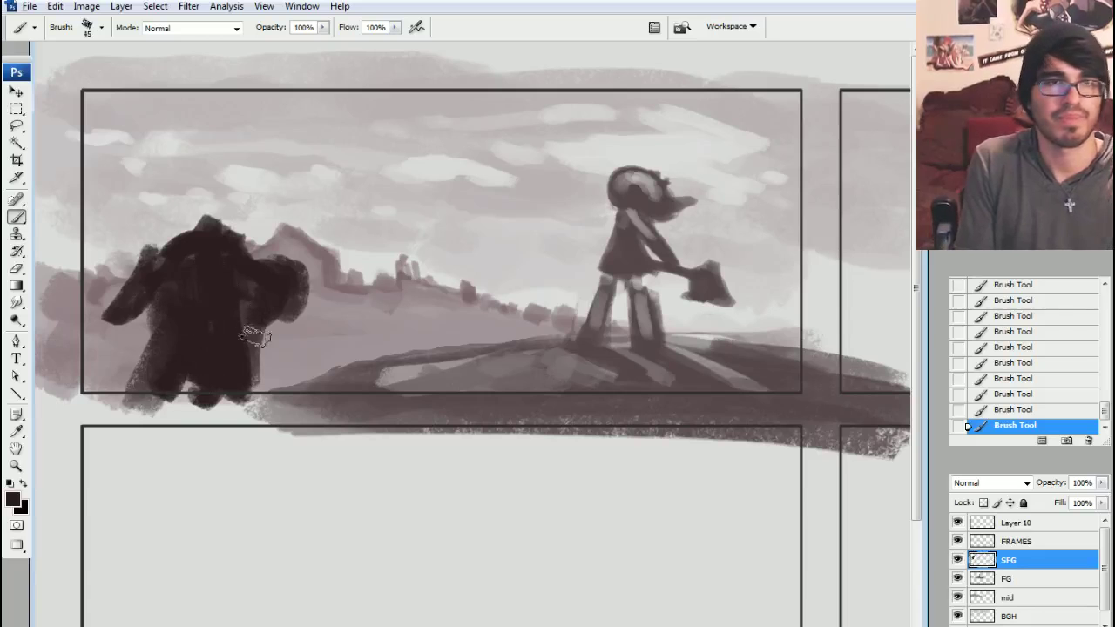
# Paint light grey sky-sampled strokes on the figure's upper side and a highlight near its head.
pyautogui.press(']')
pyautogui.press(']')
pyautogui.press(']')
pyautogui.moveTo(256, 301)
pyautogui.mouseDown()
pyautogui.moveTo(219, 249)
pyautogui.moveTo(209, 270)
pyautogui.moveTo(169, 254)
pyautogui.moveTo(148, 376)
pyautogui.moveTo(188, 392)
pyautogui.moveTo(222, 366)
pyautogui.moveTo(215, 284)
pyautogui.moveTo(246, 282)
pyautogui.mouseUp()
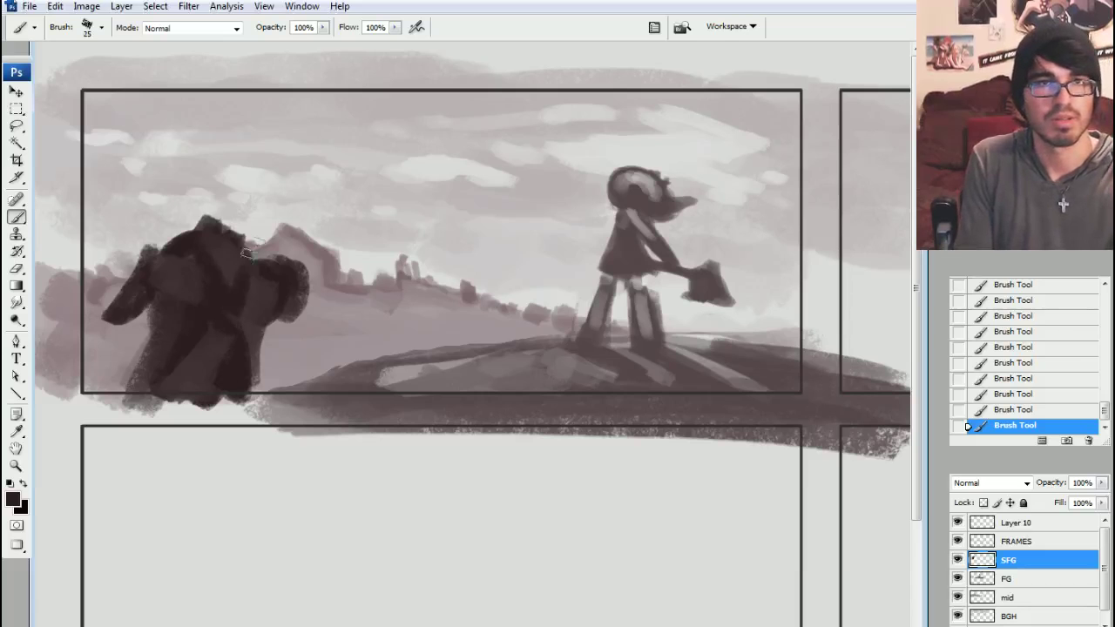
pyautogui.press('[')
pyautogui.press('[')
pyautogui.press('[')
pyautogui.press('[')
pyautogui.keyDown('alt'); pyautogui.click(316, 206); pyautogui.keyUp('alt')
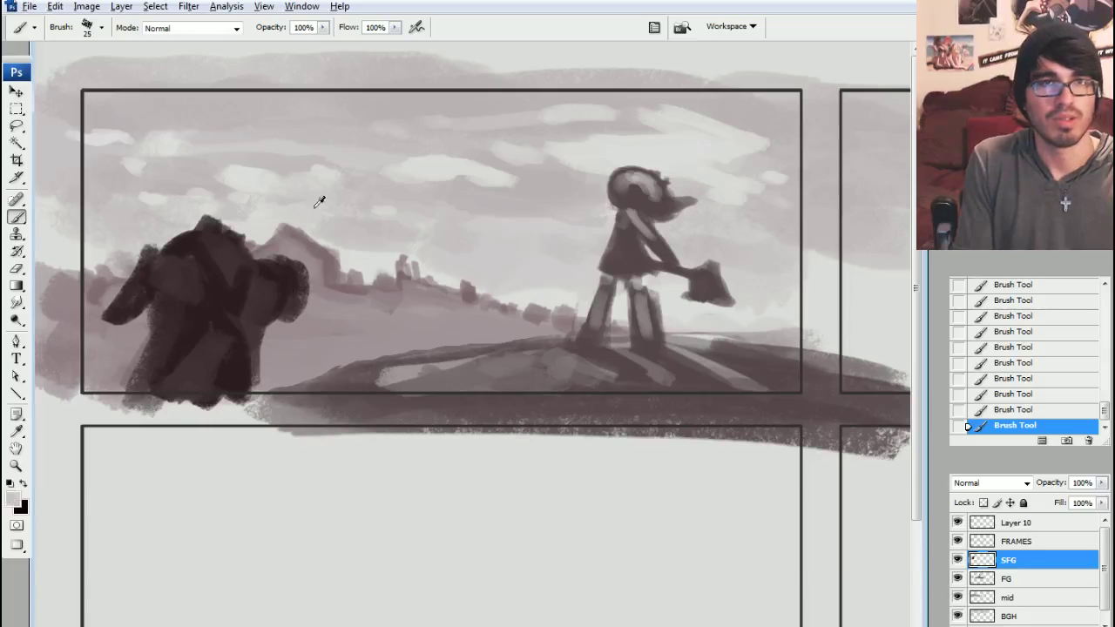
pyautogui.moveTo(249, 250); pyautogui.dragTo(270, 280)
pyautogui.keyDown('alt'); pyautogui.click(262, 265); pyautogui.keyUp('alt')
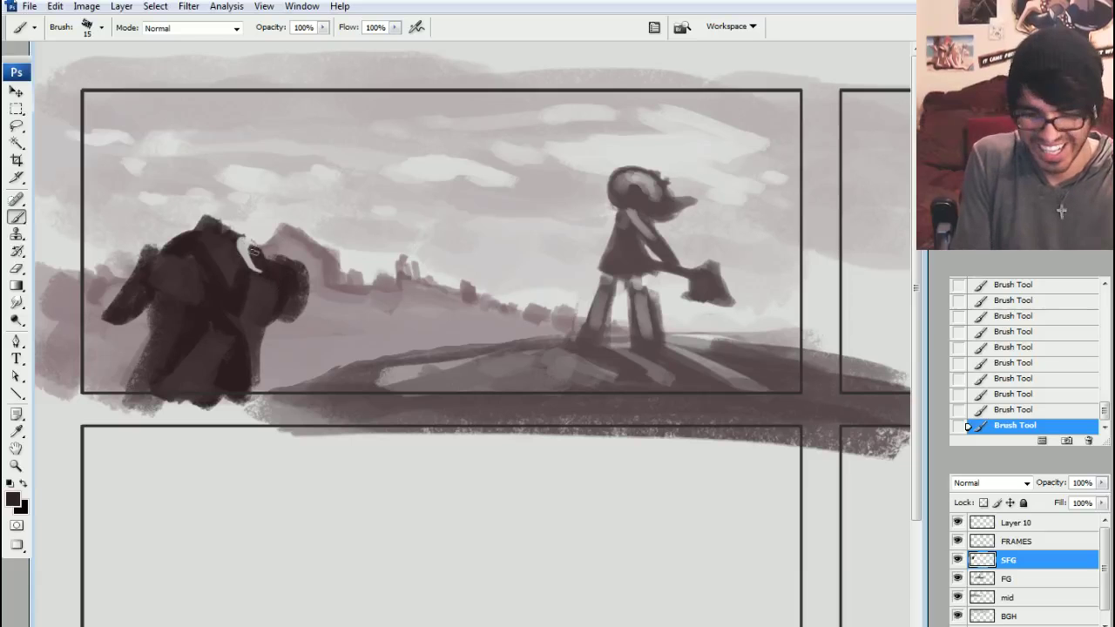
pyautogui.press('[')
pyautogui.press('[')
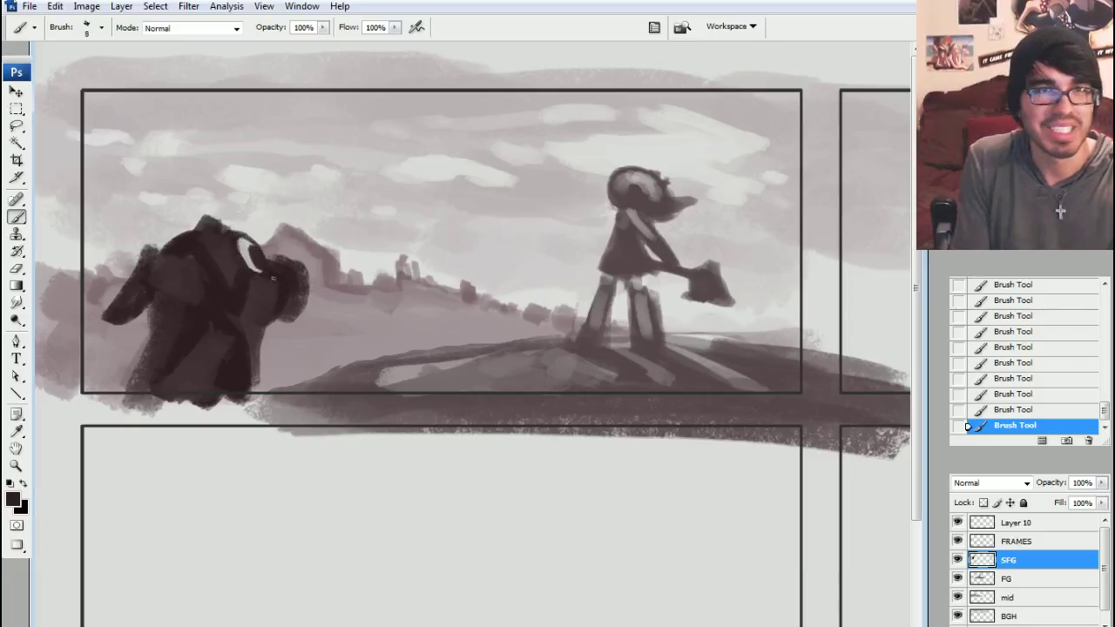
pyautogui.keyDown('alt'); pyautogui.click(369, 297); pyautogui.keyUp('alt')
pyautogui.press(']')
pyautogui.press(']')
pyautogui.press(']')
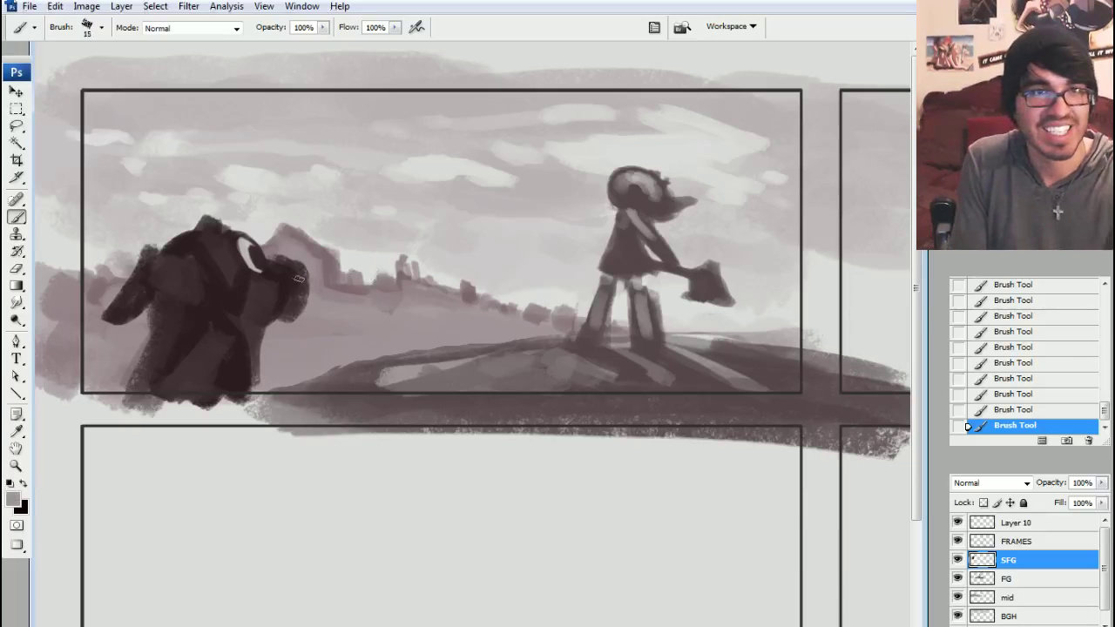
pyautogui.moveTo(299, 287)
pyautogui.mouseDown()
pyautogui.moveTo(287, 275)
pyautogui.moveTo(296, 300)
pyautogui.moveTo(274, 262)
pyautogui.moveTo(284, 277)
pyautogui.mouseUp()
# Darken the figure's lower edge with a 40 brush, then undo the last two strokes in History.
pyautogui.keyDown('alt'); pyautogui.click(280, 279); pyautogui.keyUp('alt')
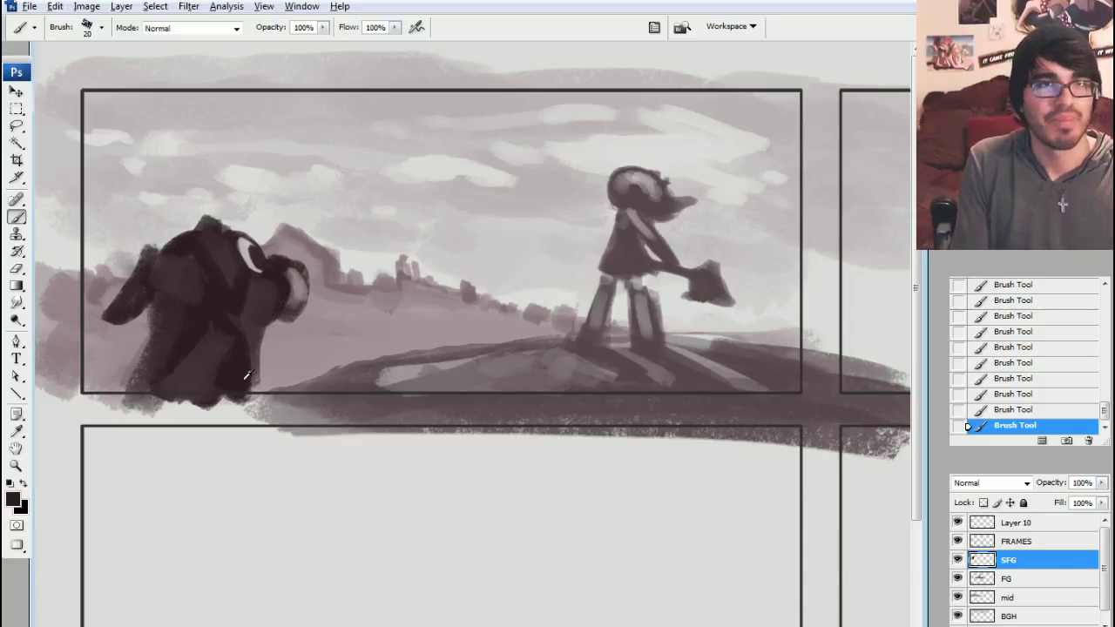
pyautogui.press(']')
pyautogui.press(']')
pyautogui.moveTo(131, 403)
pyautogui.mouseDown()
pyautogui.moveTo(261, 405)
pyautogui.moveTo(209, 396)
pyautogui.mouseUp()
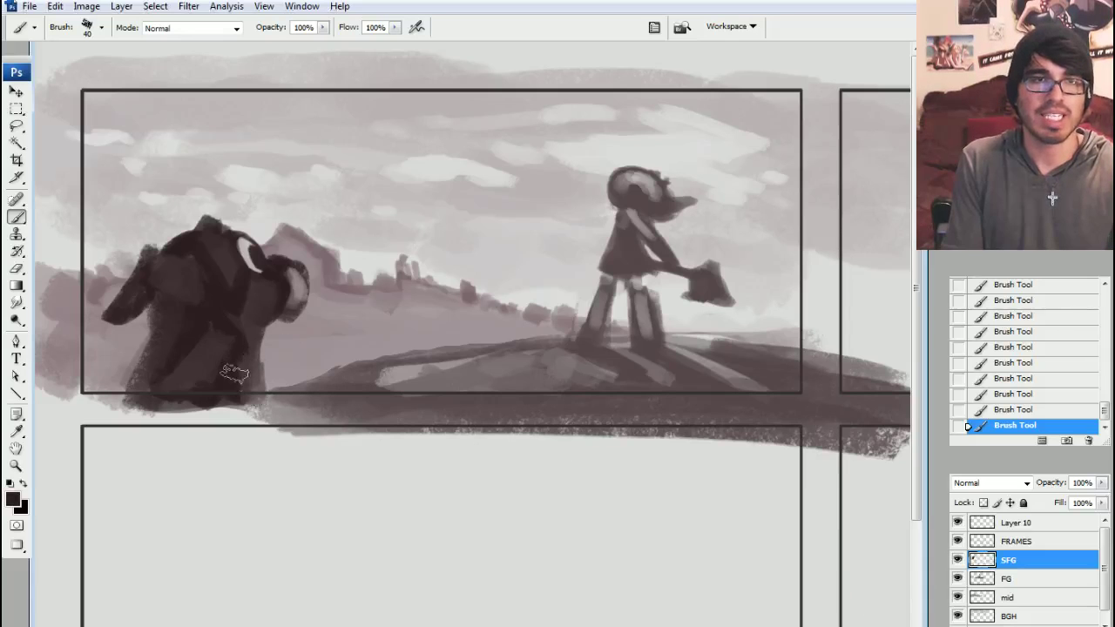
pyautogui.keyDown('alt'); pyautogui.click(259, 409); pyautogui.keyUp('alt')
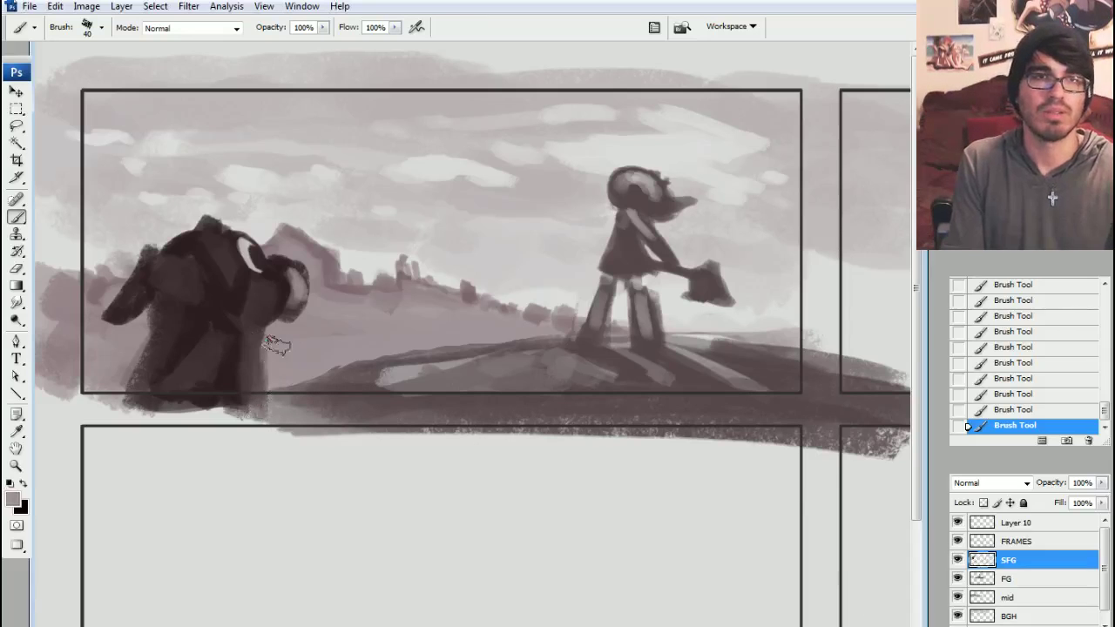
pyautogui.click(1026, 394)
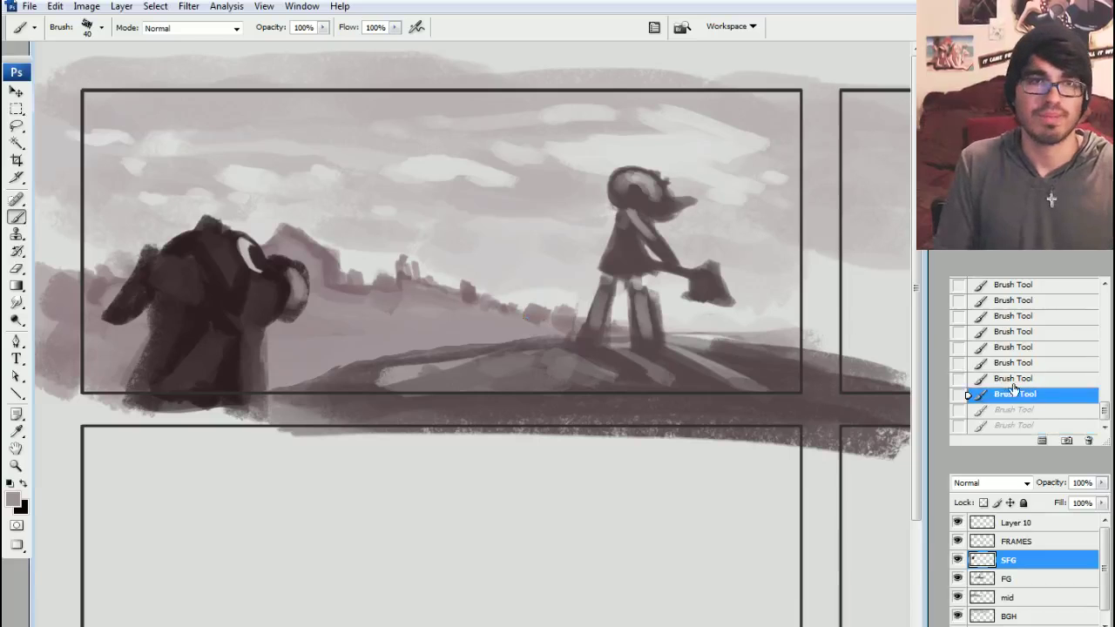
pyautogui.click(957, 578)
pyautogui.click(957, 578)
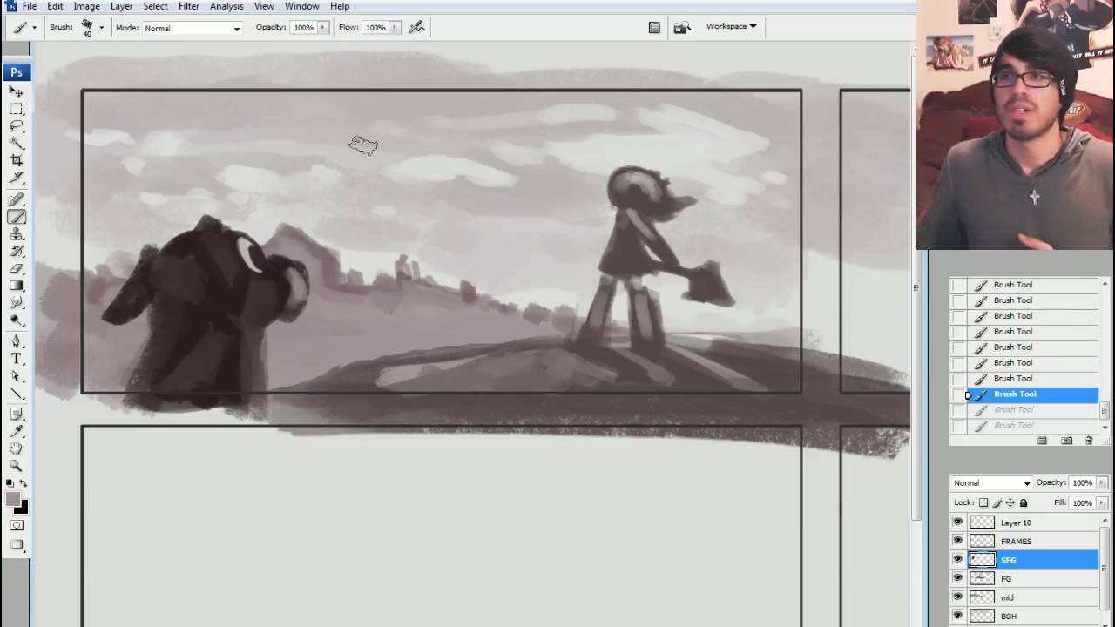
pyautogui.click(312, 8)
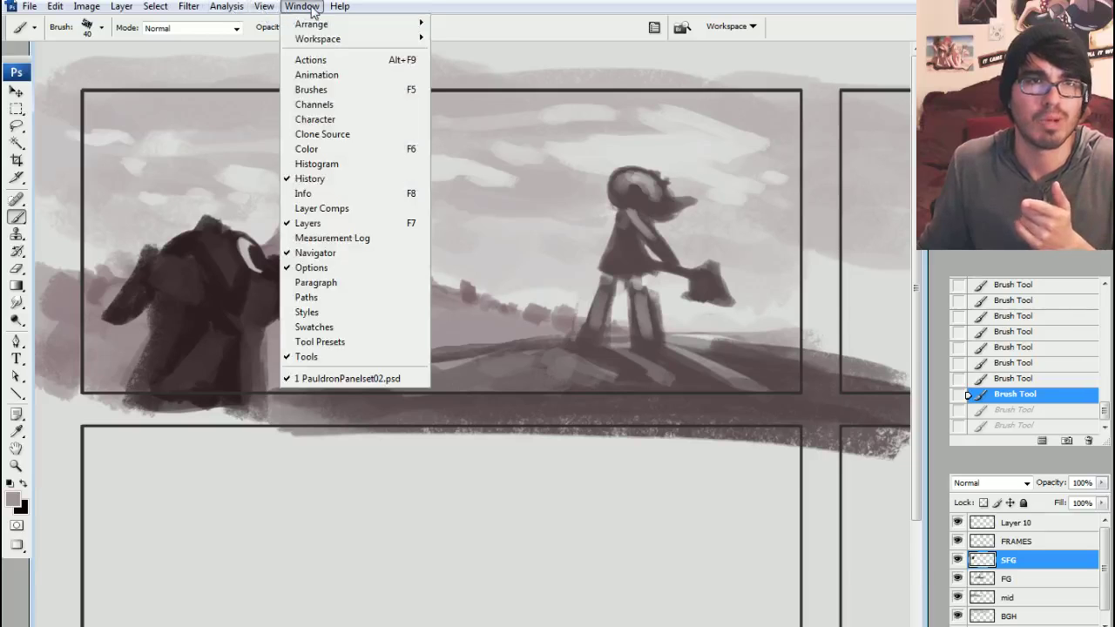
pyautogui.click(330, 76)
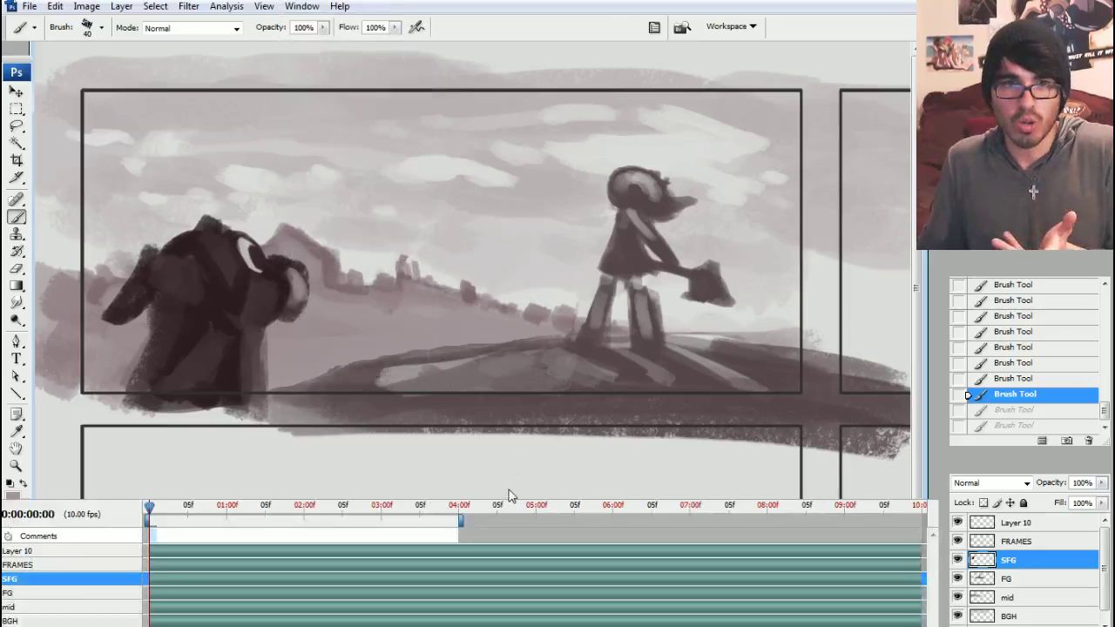
pyautogui.moveTo(509, 495); pyautogui.dragTo(506, 436)
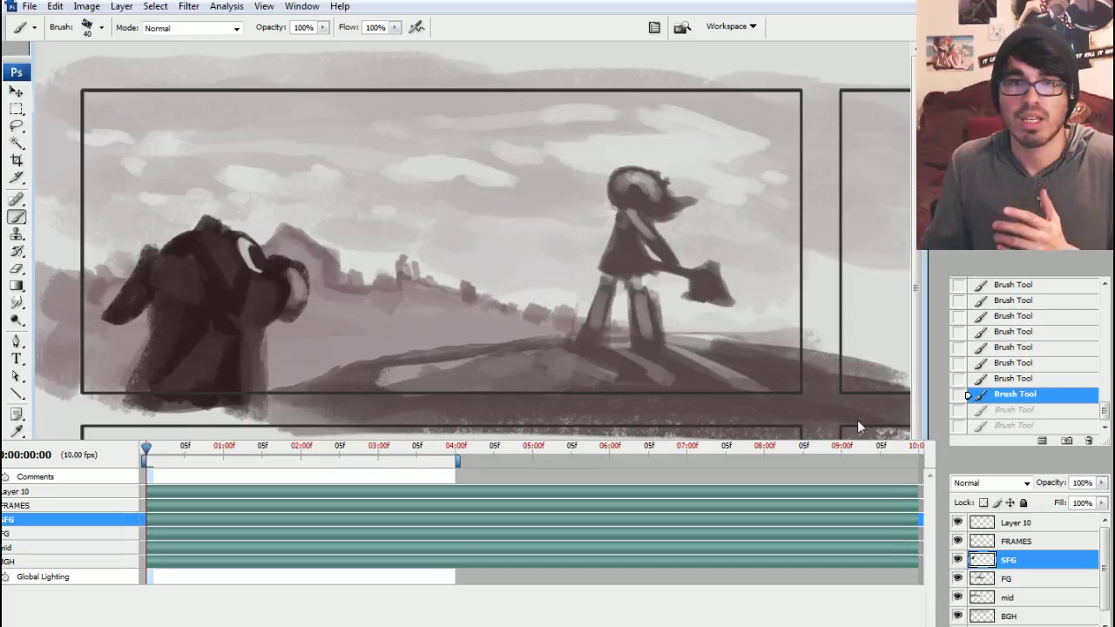
pyautogui.moveTo(851, 418); pyautogui.dragTo(852, 396)
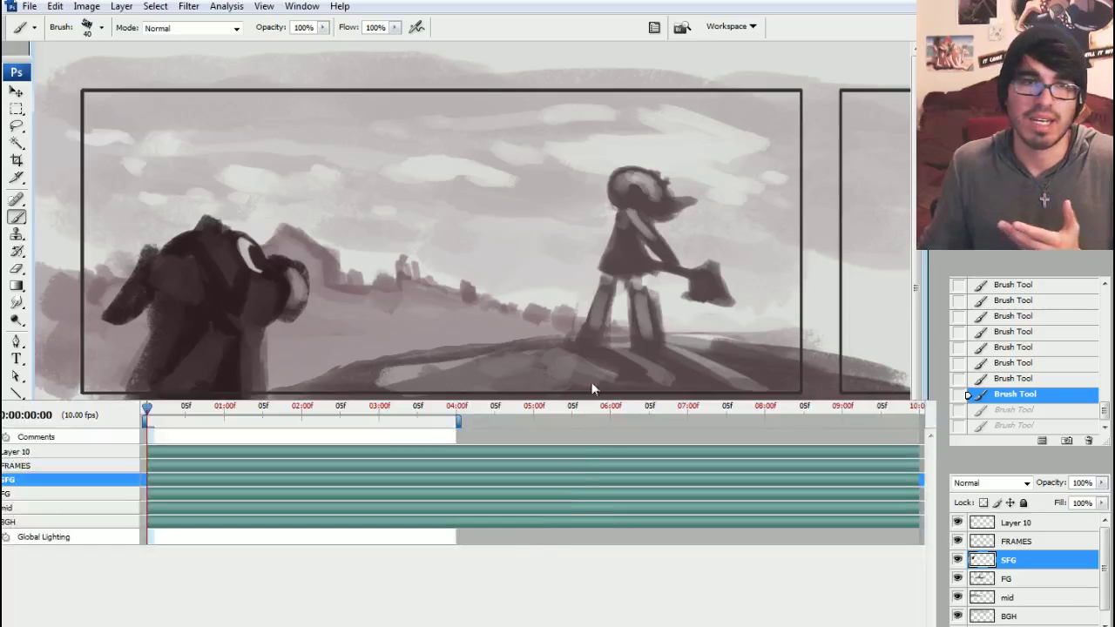
pyautogui.moveTo(594, 398)
pyautogui.mouseDown()
pyautogui.moveTo(595, 373)
pyautogui.moveTo(595, 389)
pyautogui.mouseUp()
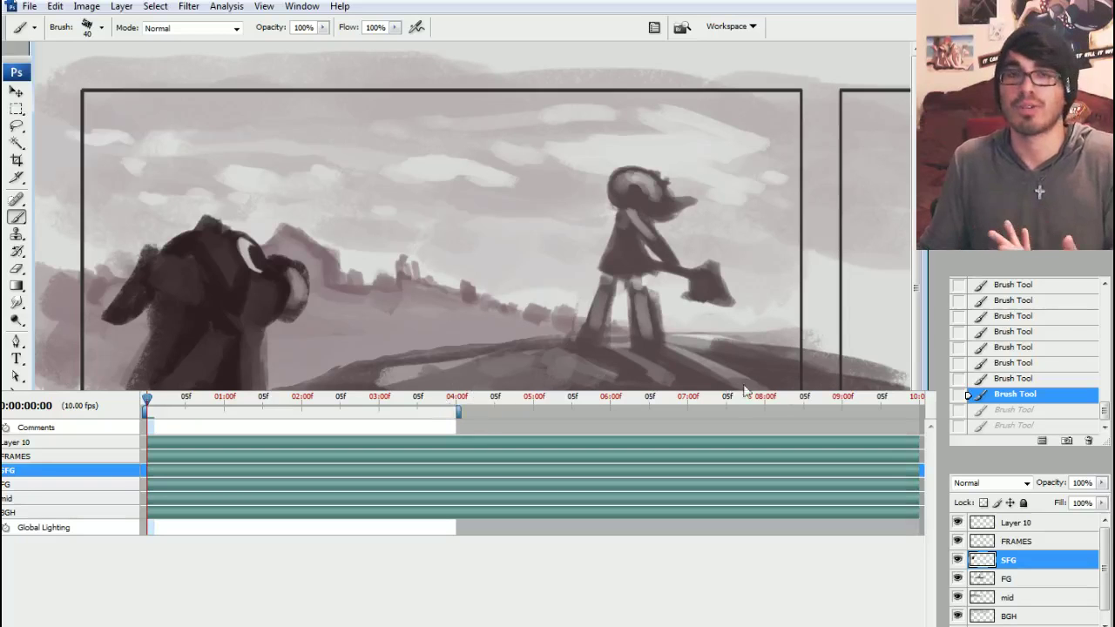
# Confirm the timeline Document Settings at 0:00:10:00 duration and 10 fps.
pyautogui.rightClick(931, 394)
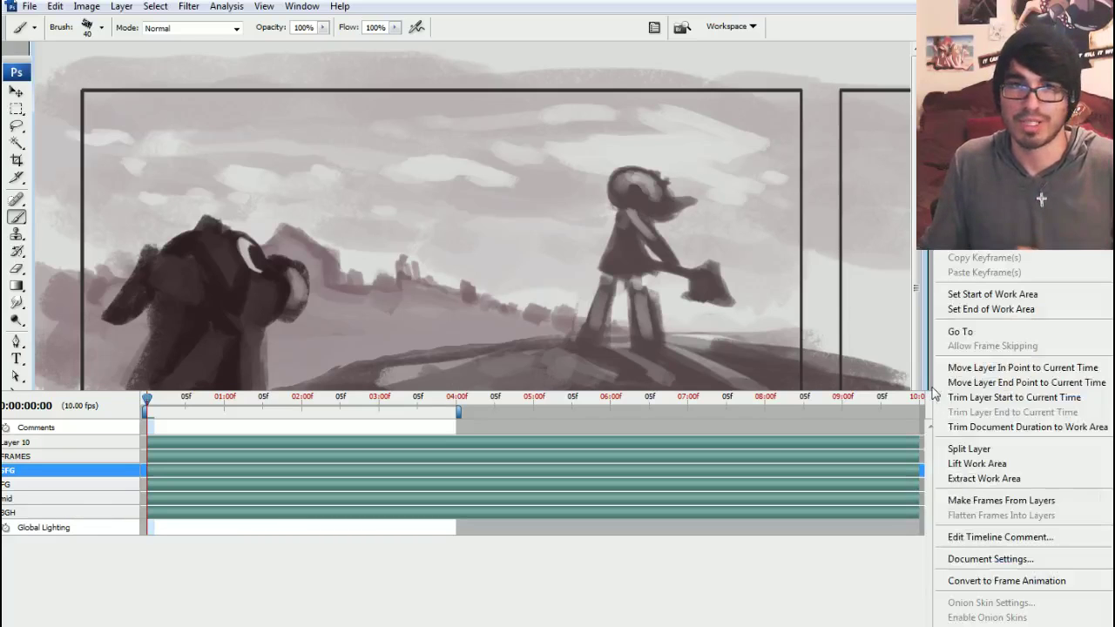
pyautogui.press('Escape')
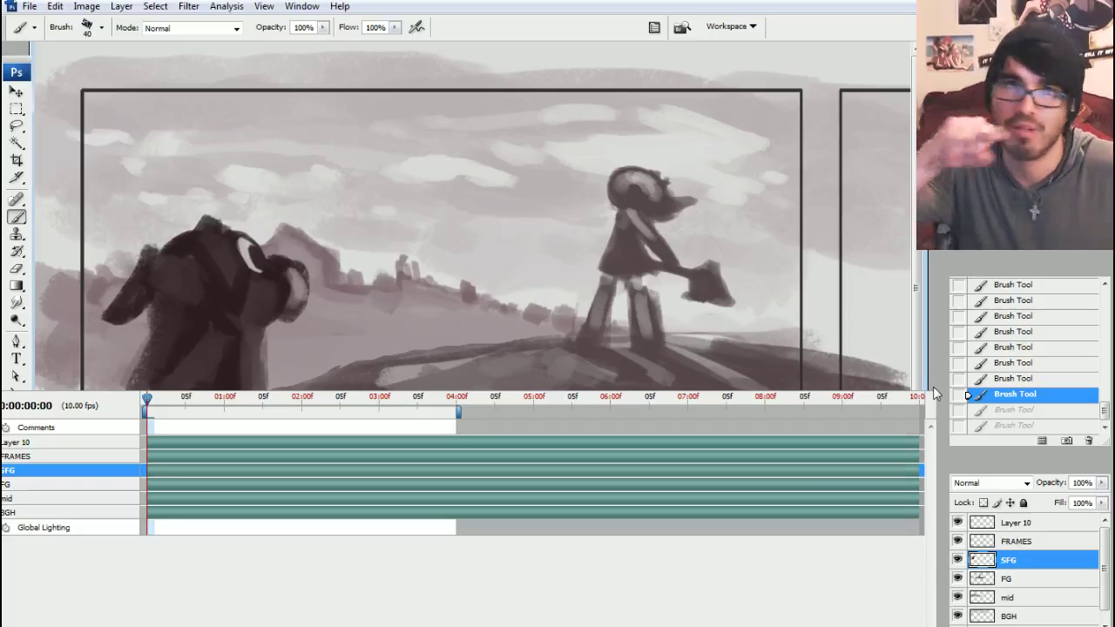
pyautogui.click(932, 393)
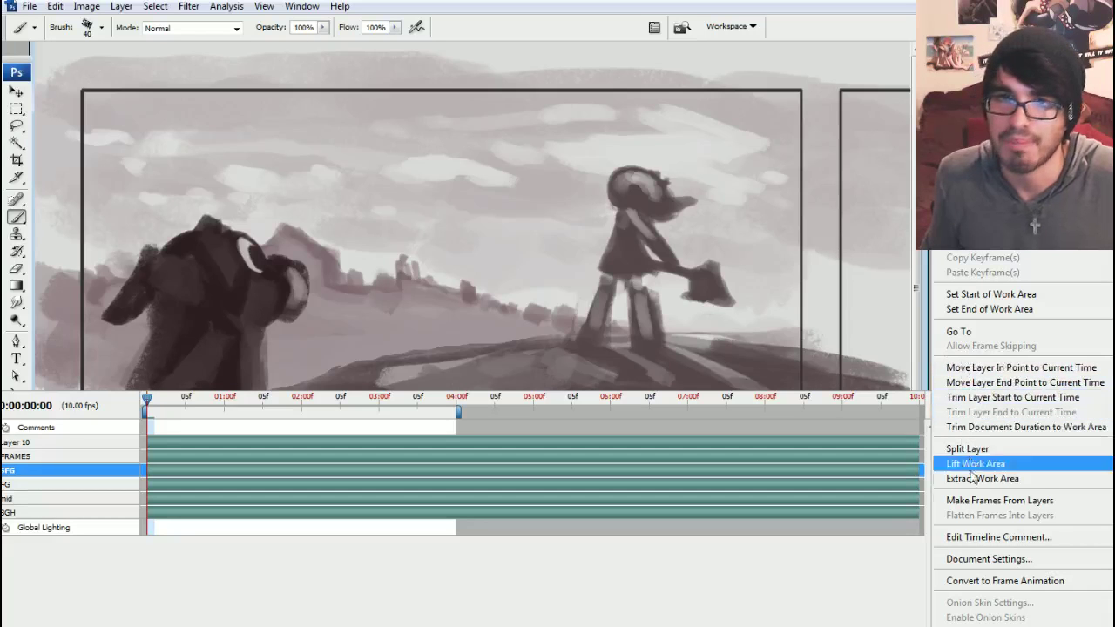
pyautogui.click(975, 561)
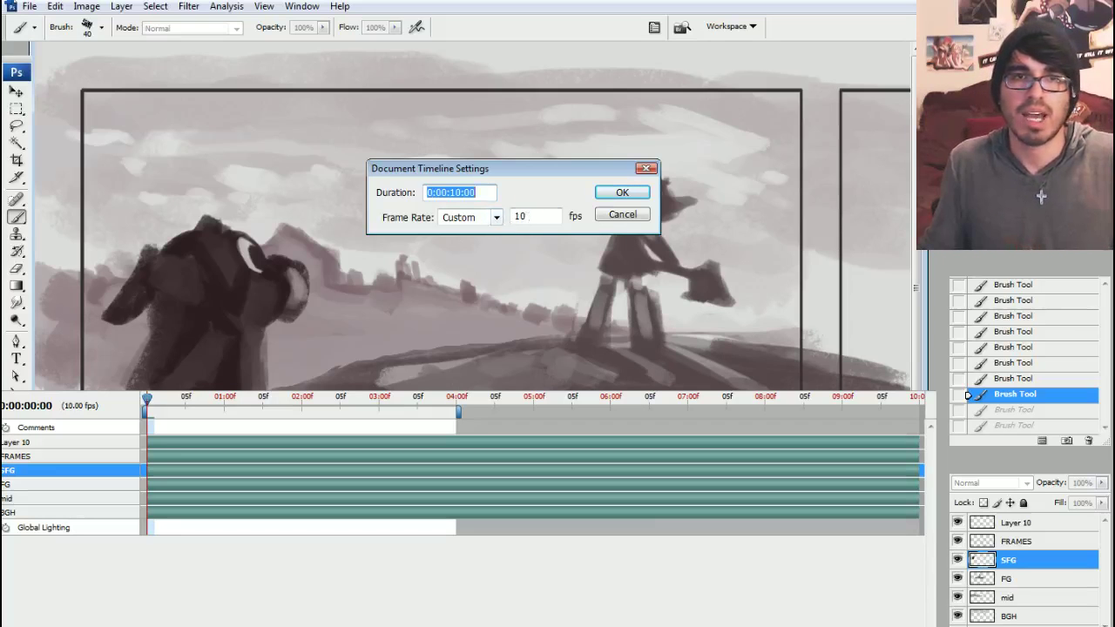
pyautogui.doubleClick(523, 216)
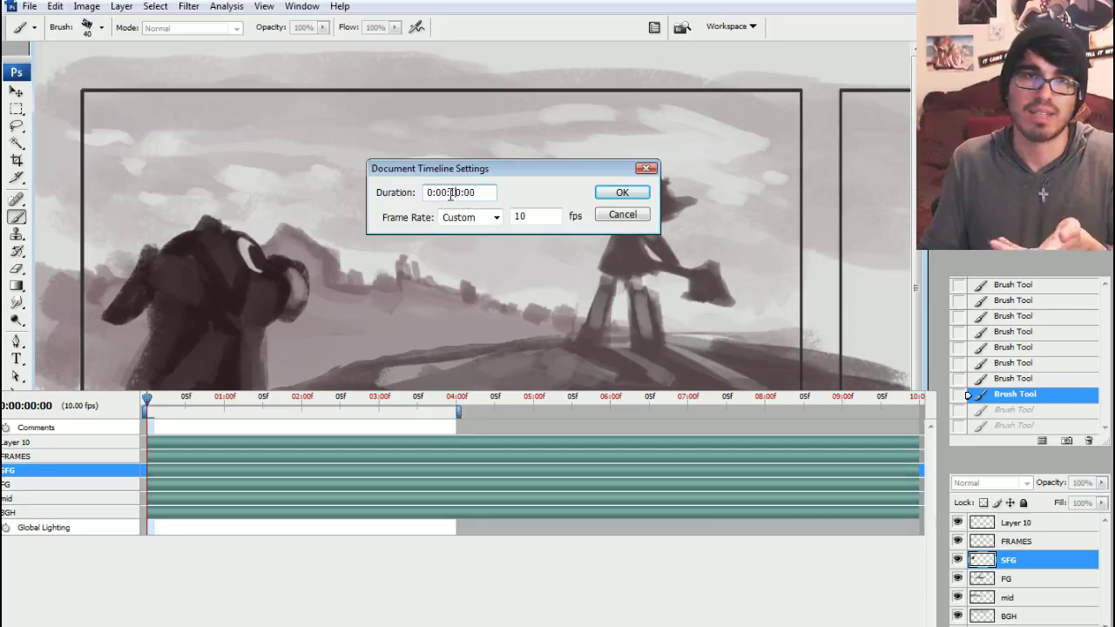
pyautogui.click(610, 198)
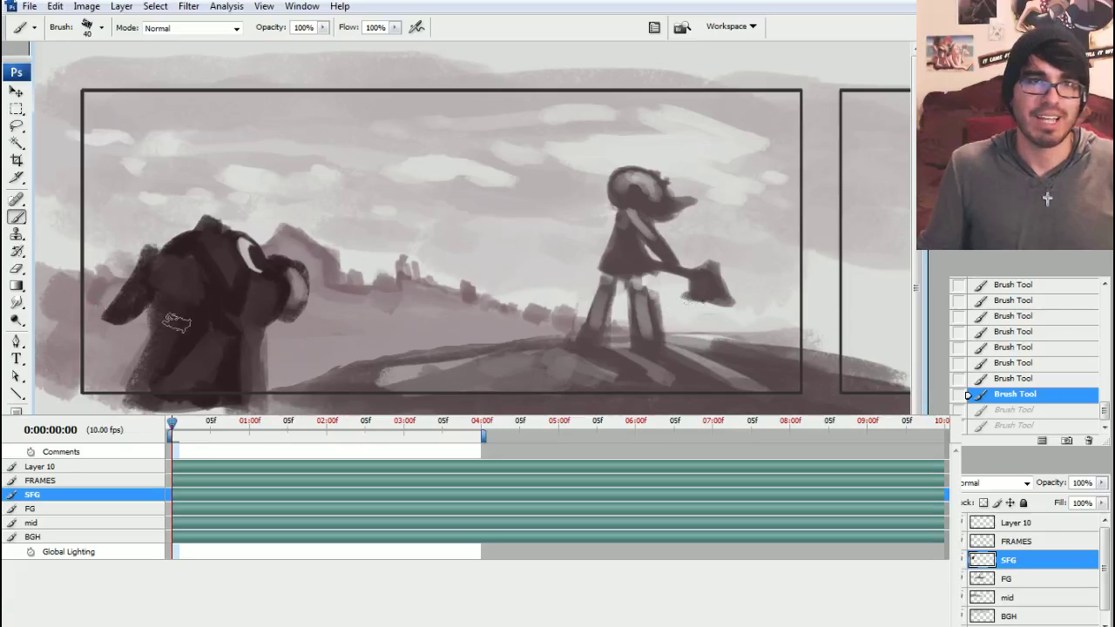
# With the Move tool, expand SFG's animatable properties and enlarge the canvas area above the timeline.
pyautogui.click(14, 94)
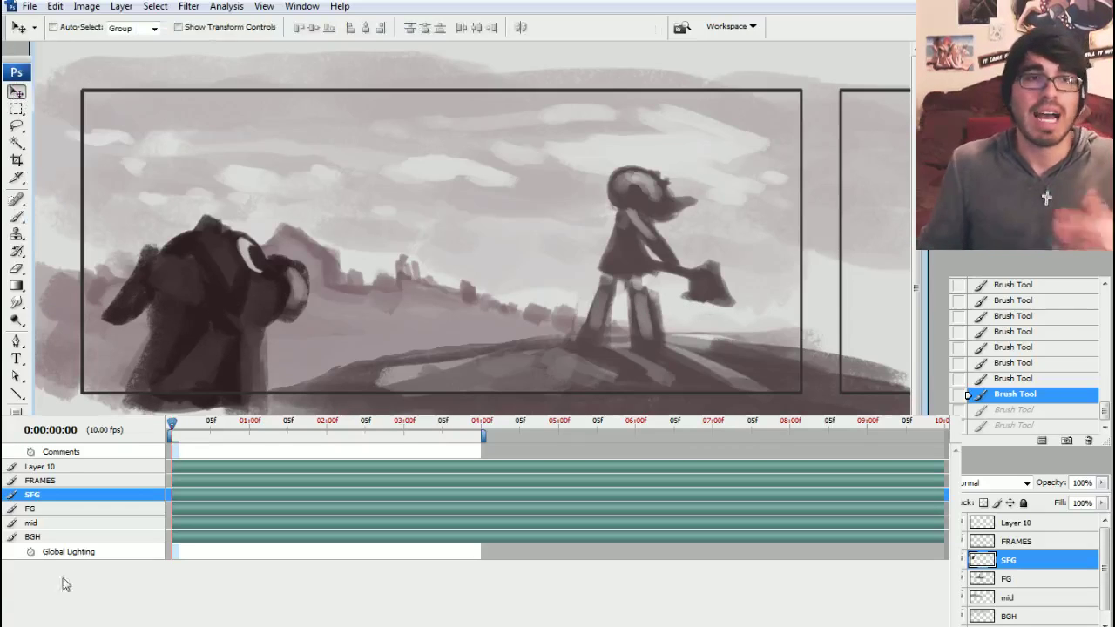
pyautogui.click(6, 495)
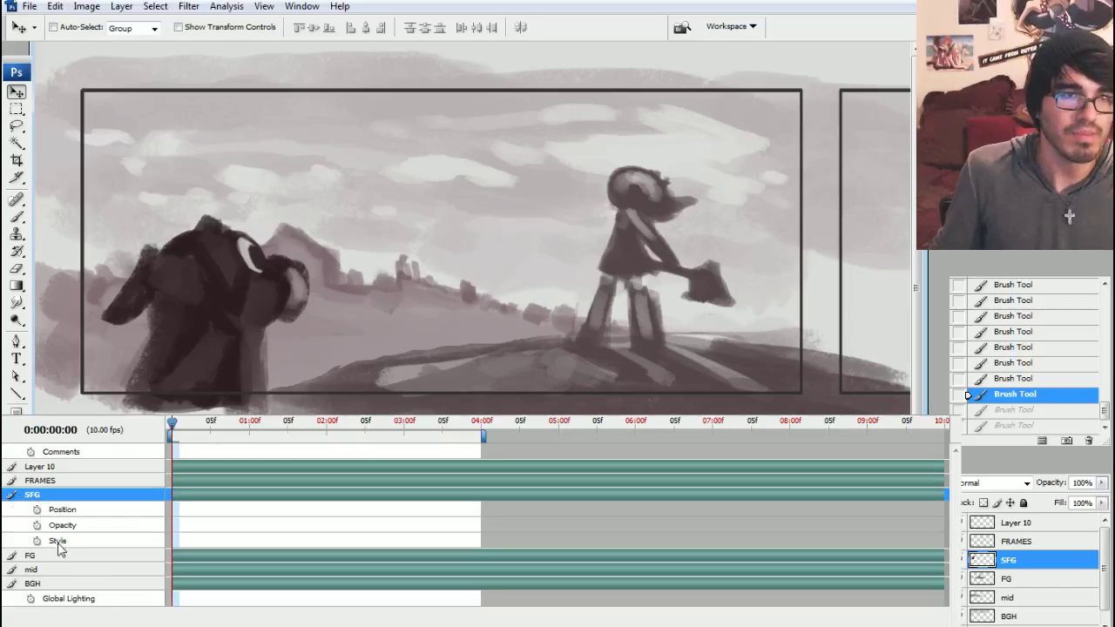
pyautogui.click(5, 495)
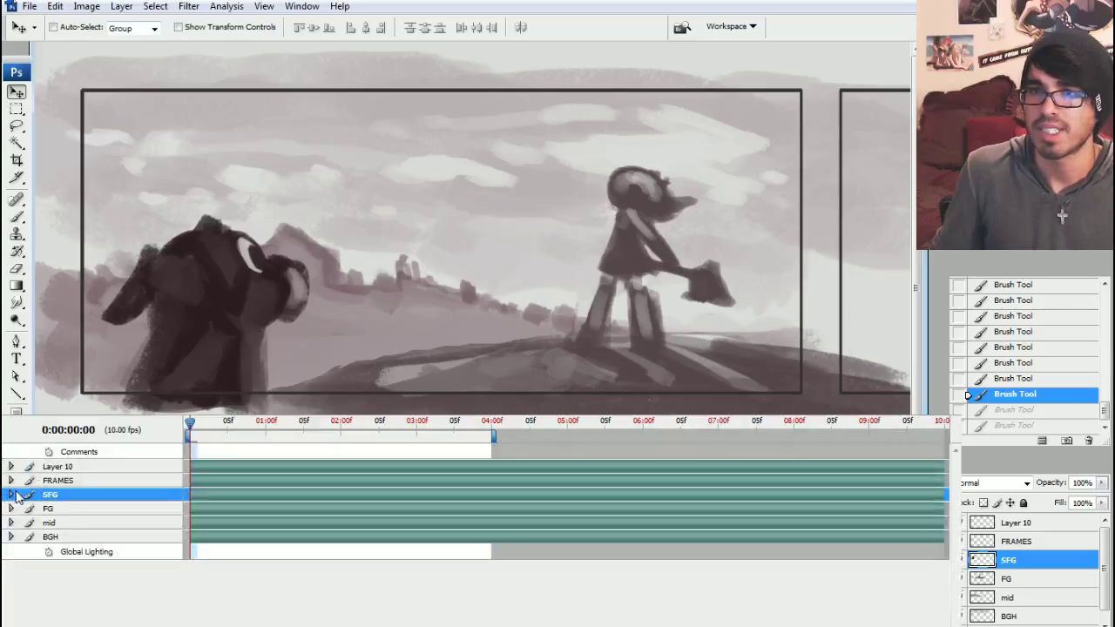
pyautogui.click(11, 494)
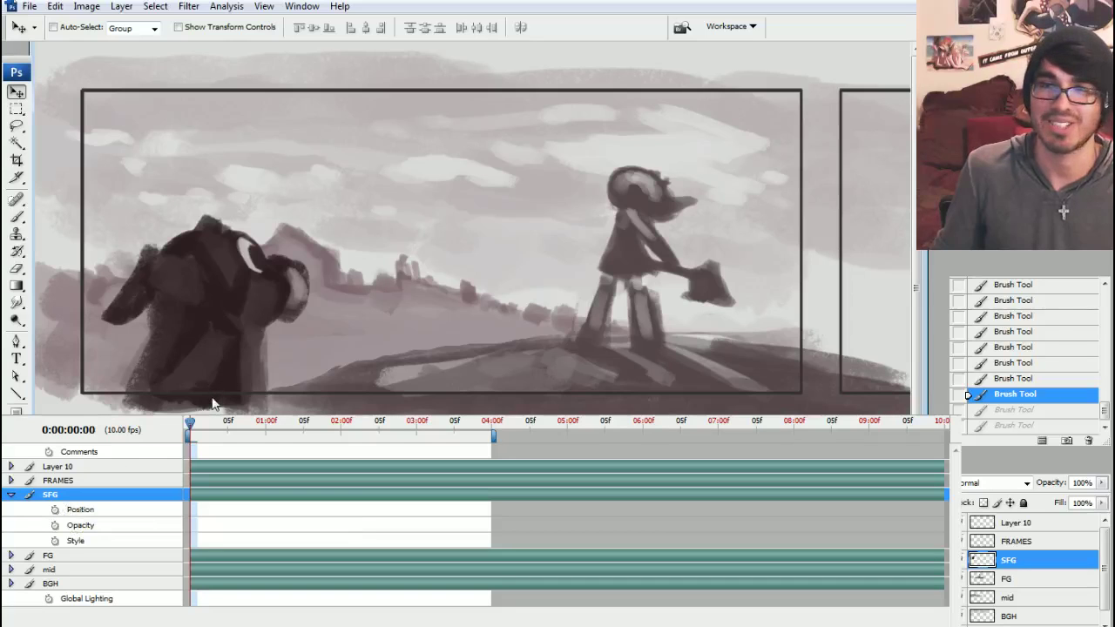
pyautogui.moveTo(211, 392); pyautogui.dragTo(212, 405)
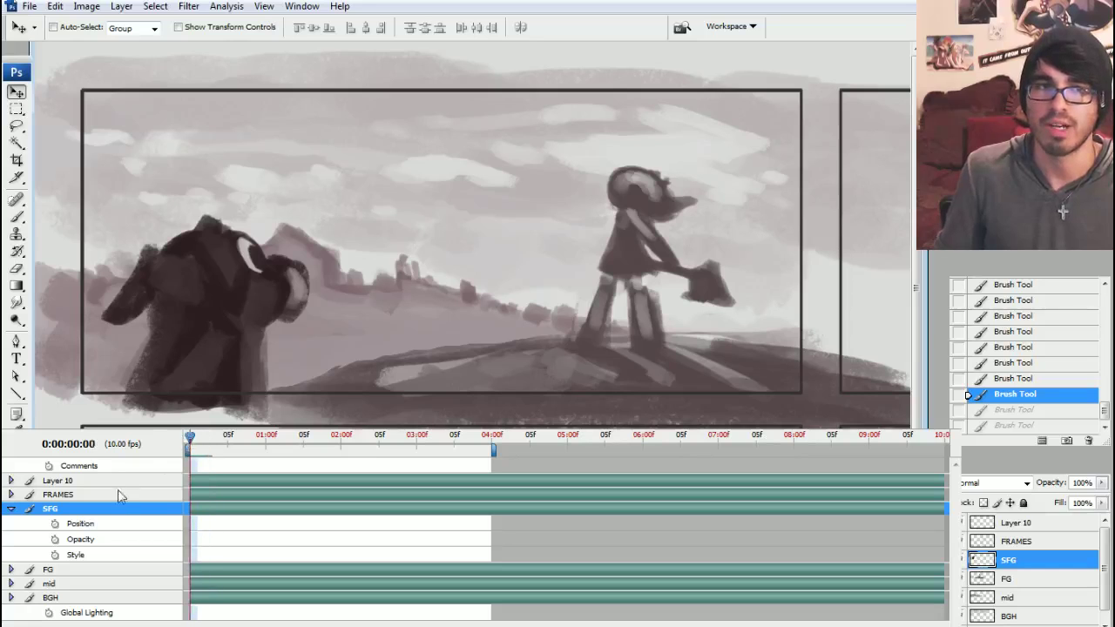
# Keyframe SFG's position beside the standing figure at 0:00, then near the left edge at 4:00.
pyautogui.click(55, 523)
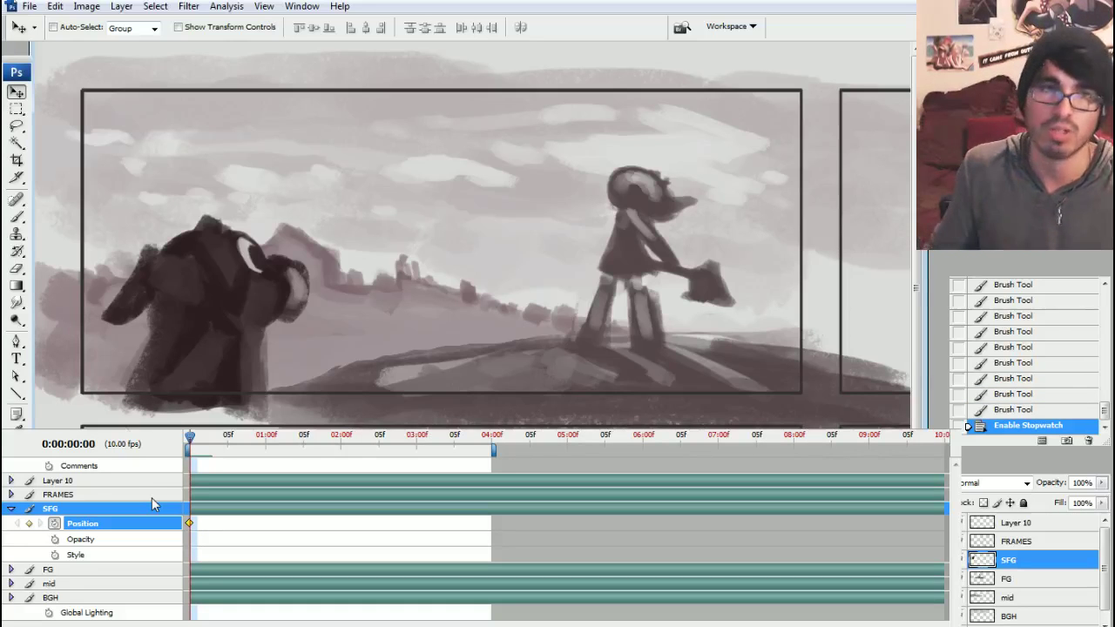
pyautogui.moveTo(241, 320); pyautogui.dragTo(475, 313)
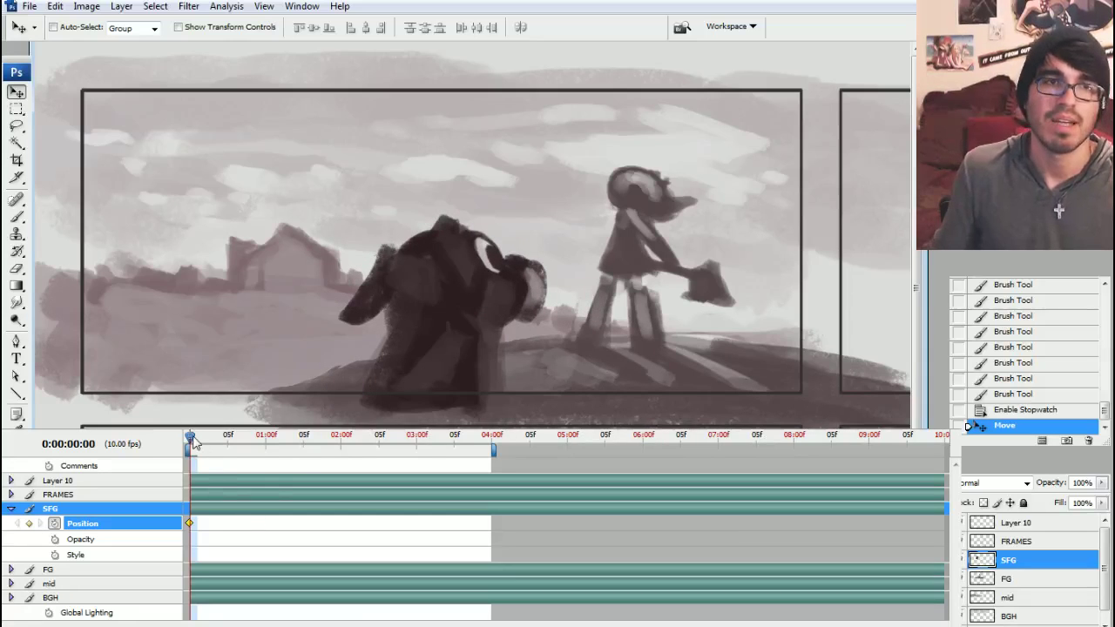
pyautogui.moveTo(199, 441); pyautogui.dragTo(492, 444)
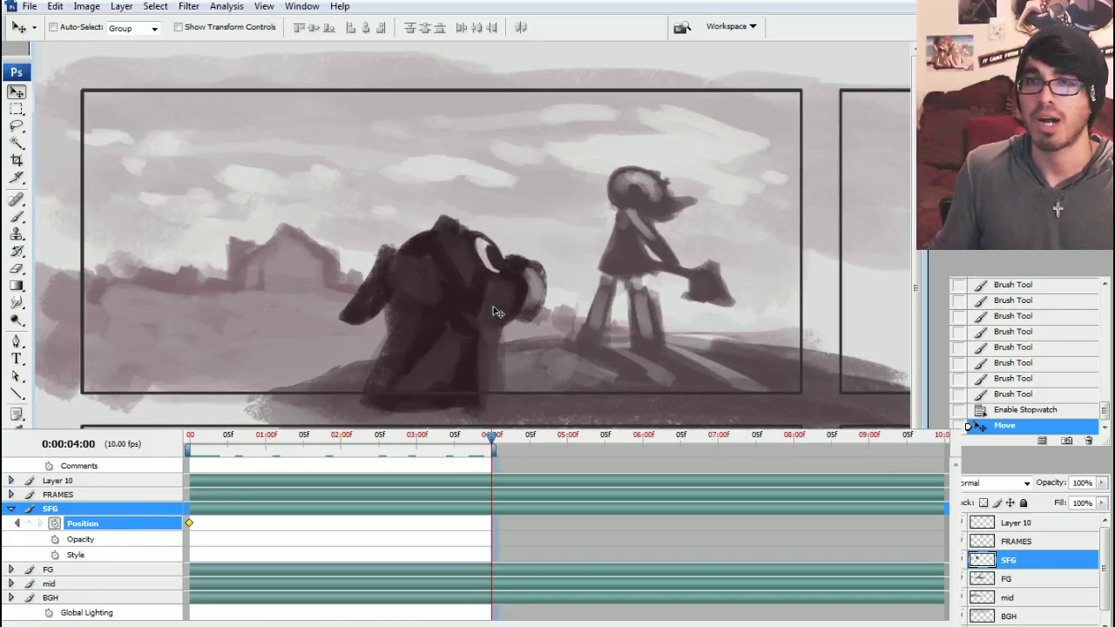
pyautogui.moveTo(488, 316); pyautogui.dragTo(212, 318)
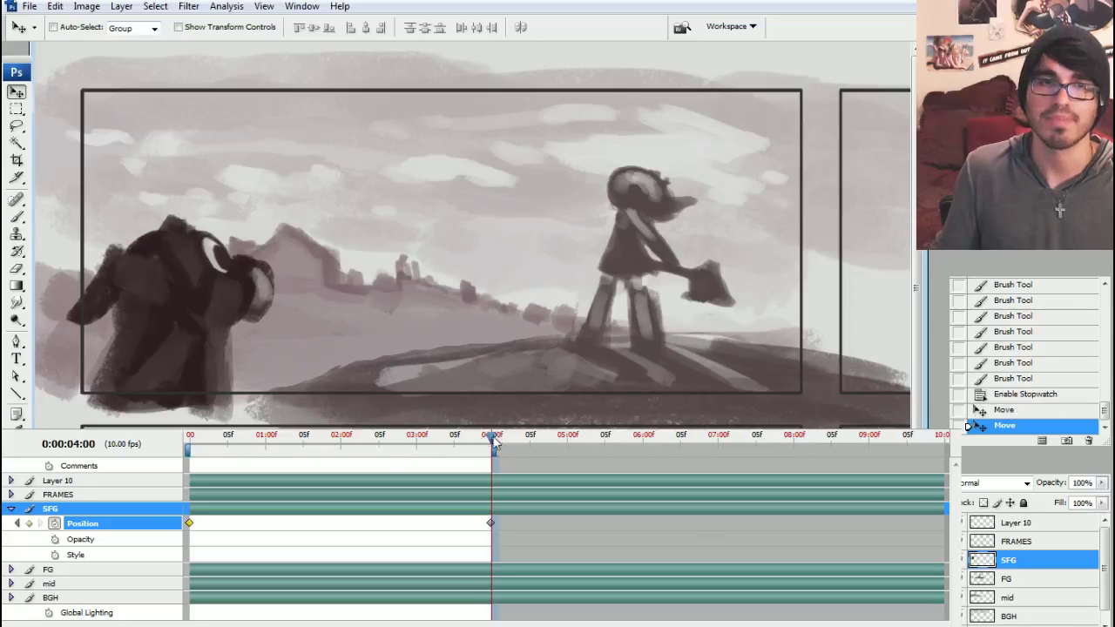
pyautogui.moveTo(493, 442); pyautogui.dragTo(177, 444)
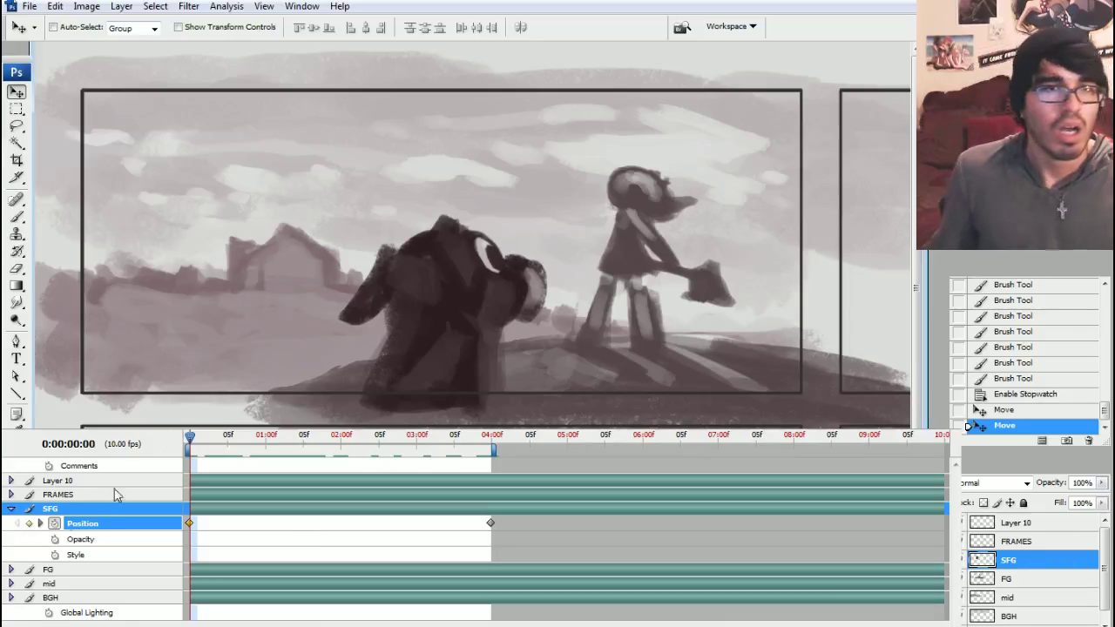
pyautogui.click(12, 510)
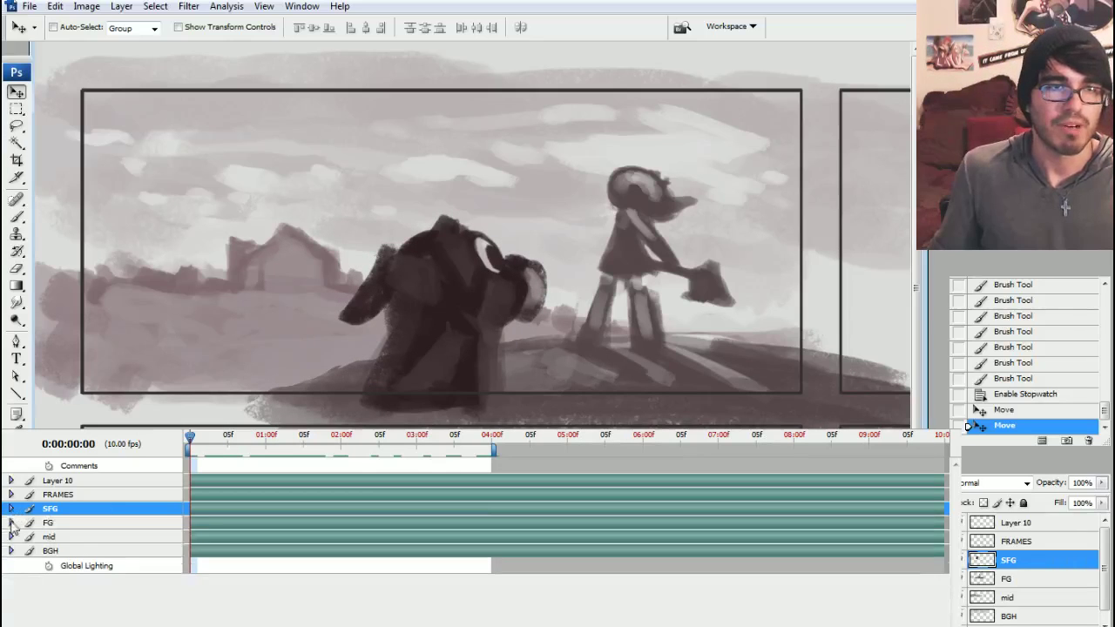
# Add FG Position keyframes at 0:00 and 4:00, shifting the figure and ground left.
pyautogui.click(11, 522)
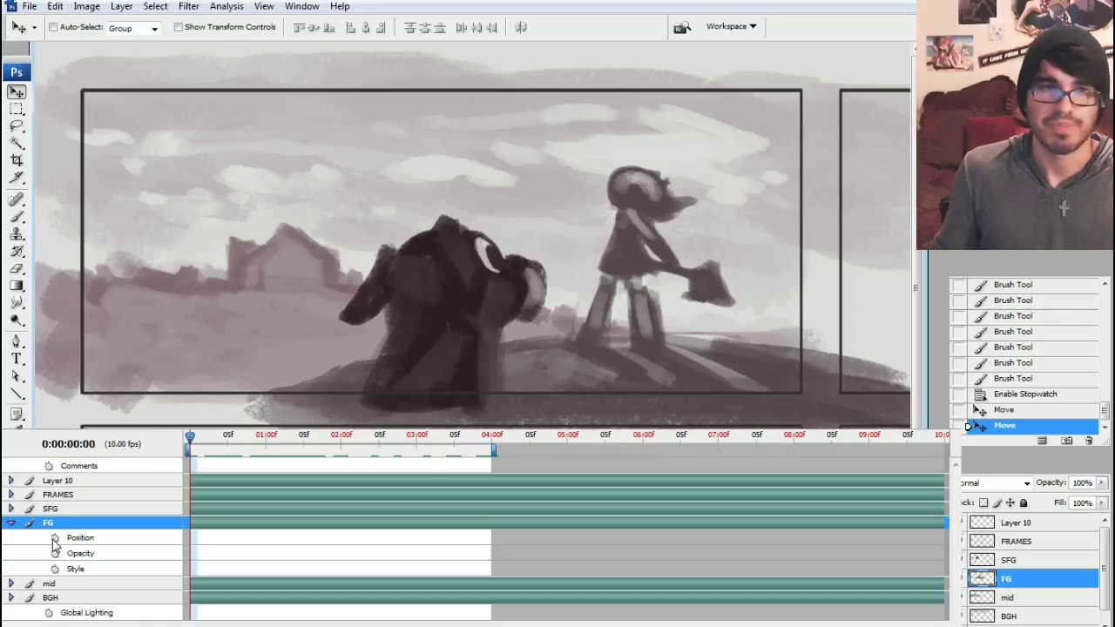
pyautogui.click(55, 538)
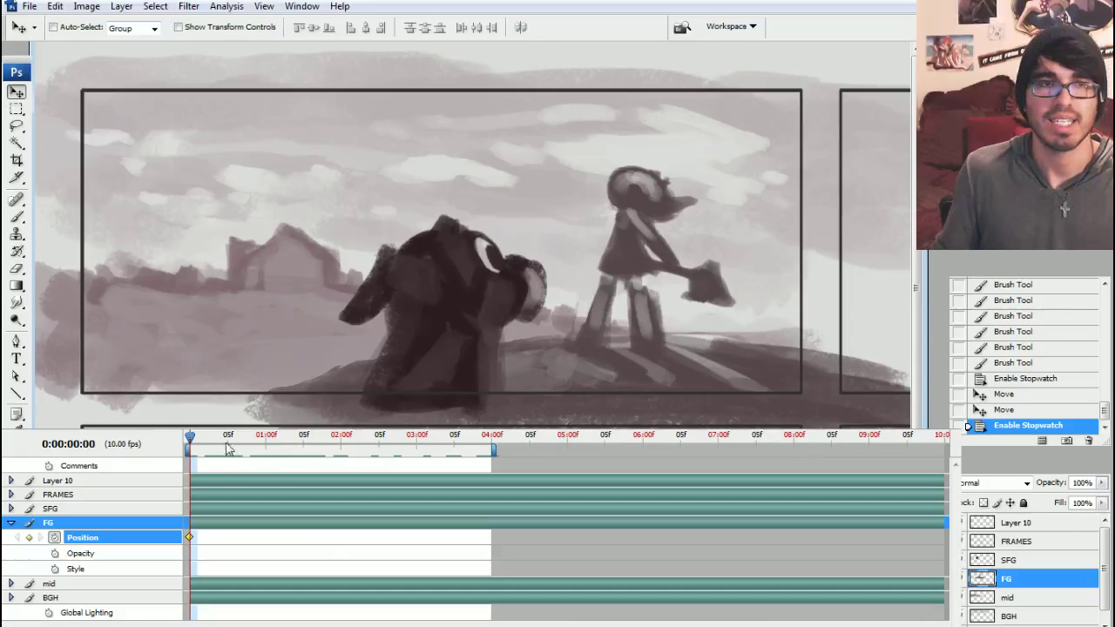
pyautogui.moveTo(190, 444); pyautogui.dragTo(492, 434)
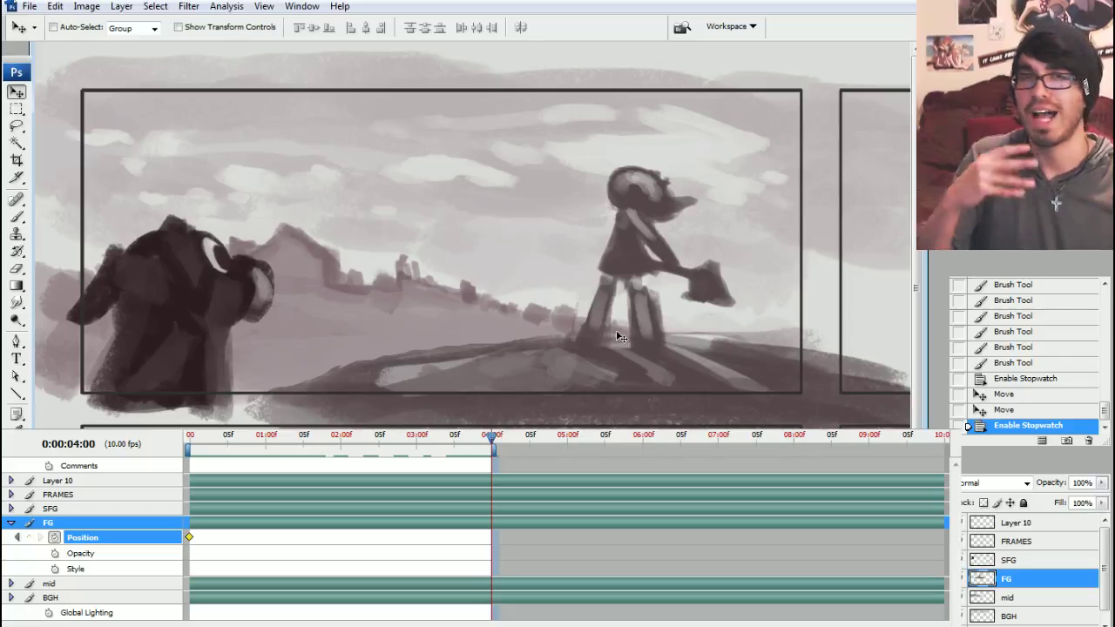
pyautogui.moveTo(680, 351); pyautogui.dragTo(583, 346)
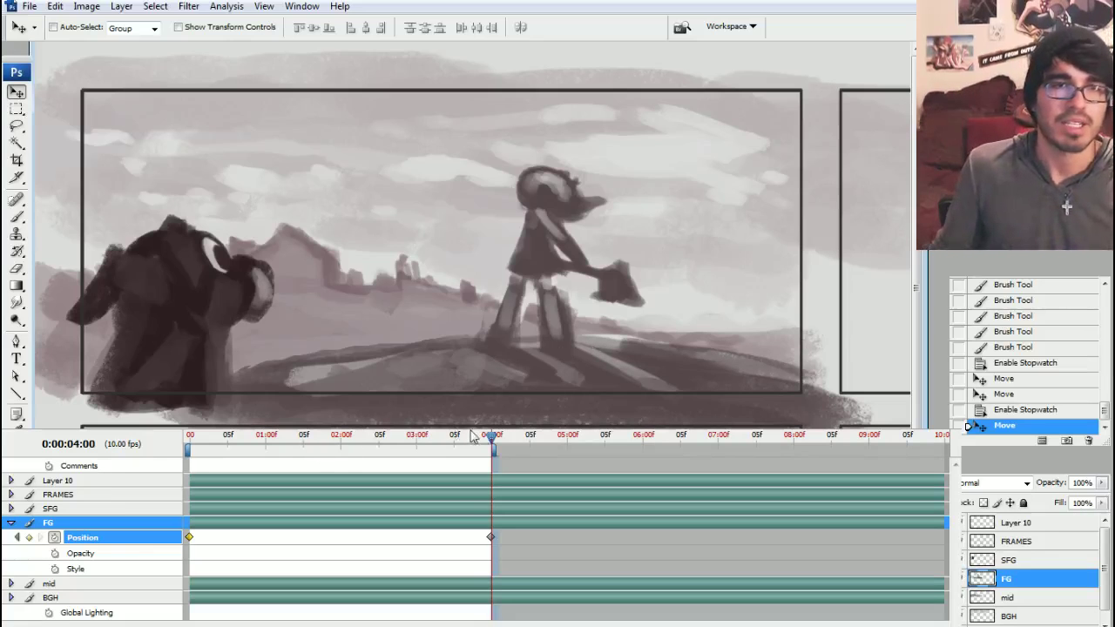
pyautogui.moveTo(491, 440); pyautogui.dragTo(178, 448)
# Add mid Position keyframes at 0:00 and 4:00, nudging the distant hills slightly left.
pyautogui.click(11, 523)
pyautogui.click(11, 536)
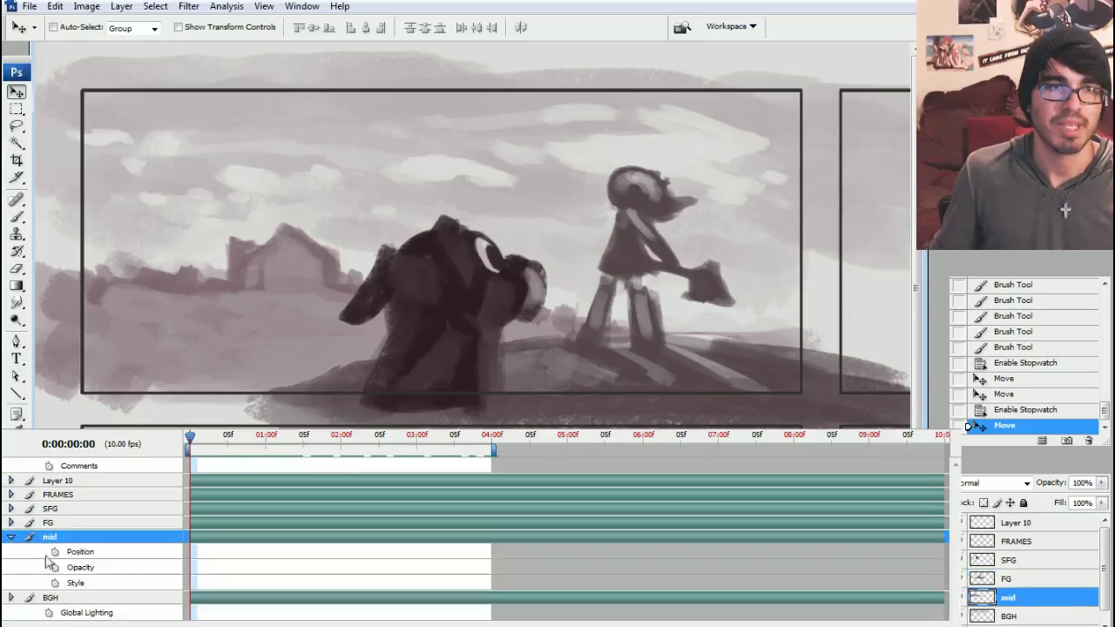
pyautogui.click(55, 552)
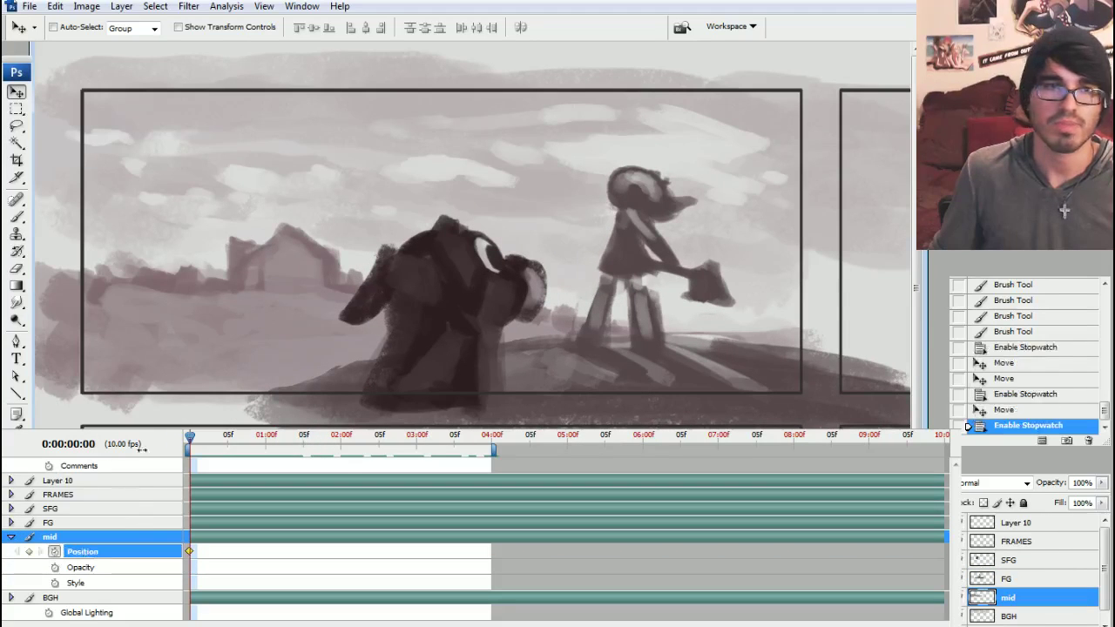
pyautogui.moveTo(192, 444); pyautogui.dragTo(493, 435)
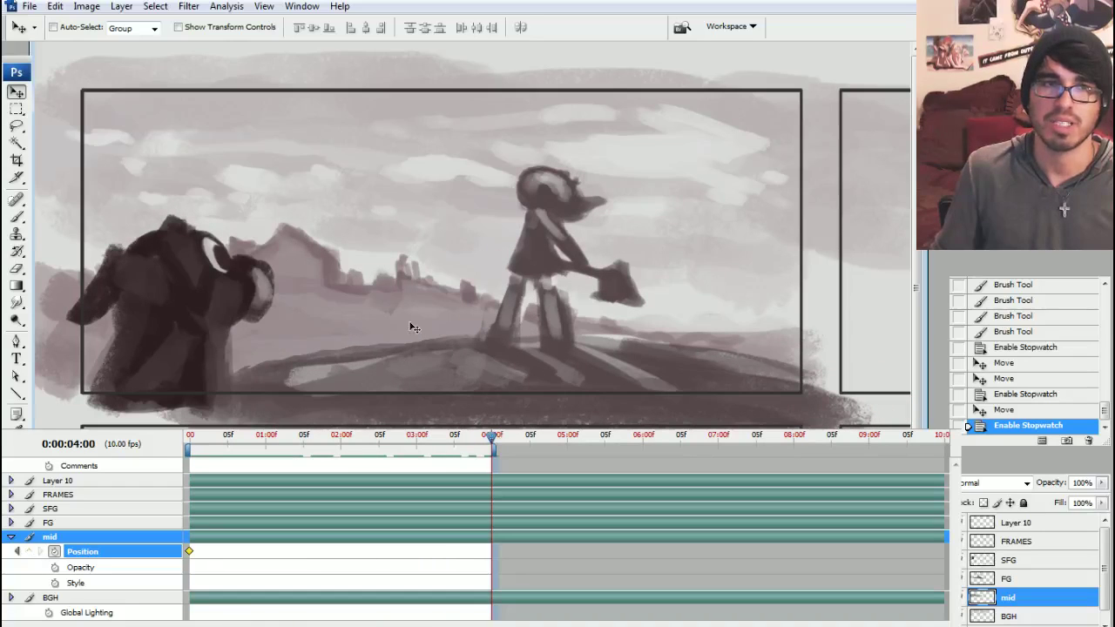
pyautogui.moveTo(413, 326); pyautogui.dragTo(383, 323)
pyautogui.moveTo(493, 442)
pyautogui.mouseDown()
pyautogui.moveTo(205, 435)
pyautogui.moveTo(492, 433)
pyautogui.mouseUp()
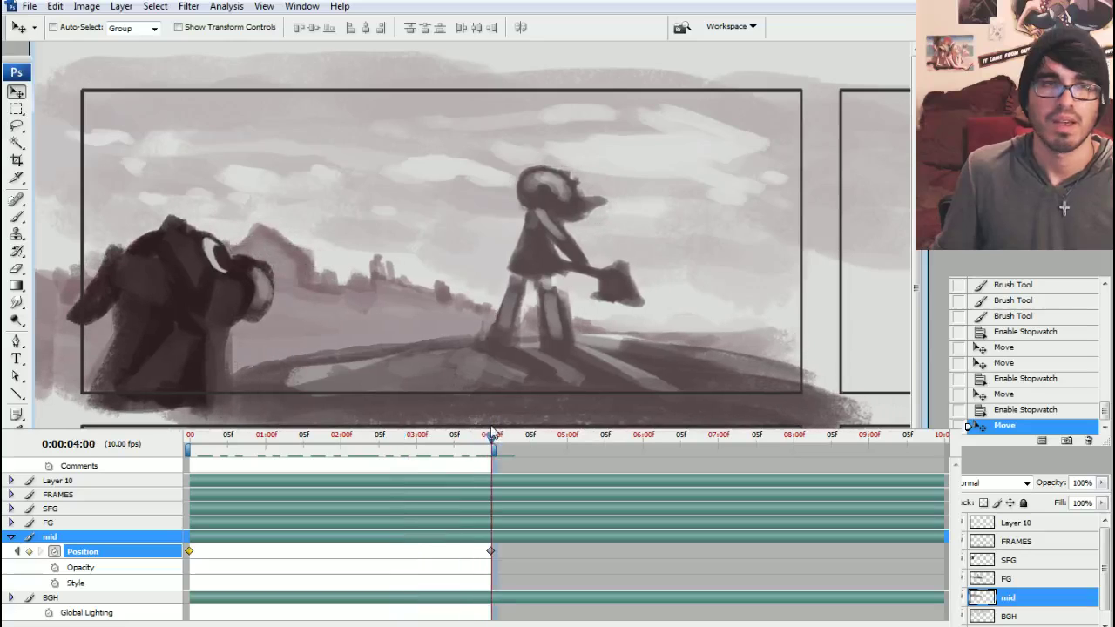
pyautogui.click(11, 598)
# Add a starting Position keyframe to the BGH layer at the first frame.
pyautogui.click(54, 612)
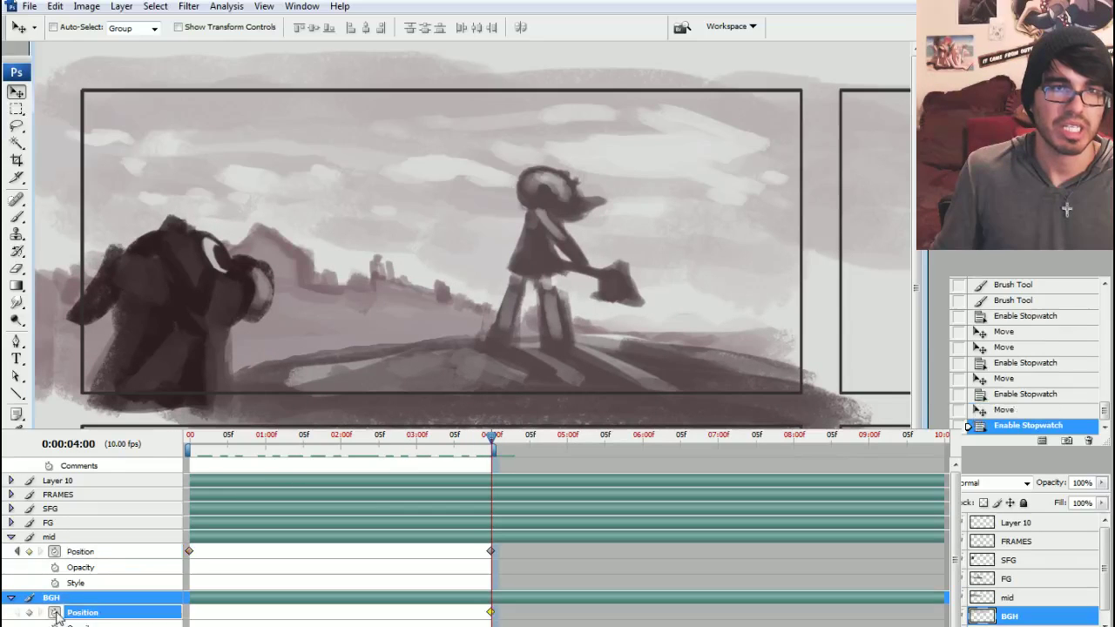
pyautogui.click(244, 551)
pyautogui.moveTo(504, 435); pyautogui.dragTo(172, 461)
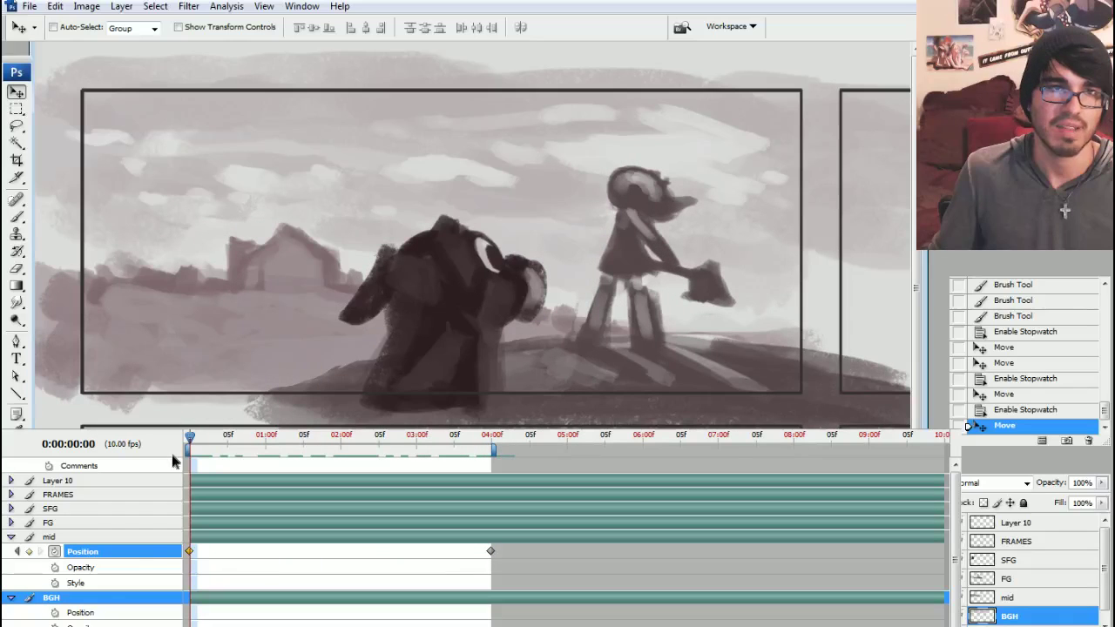
pyautogui.click(54, 612)
pyautogui.moveTo(192, 441); pyautogui.dragTo(493, 416)
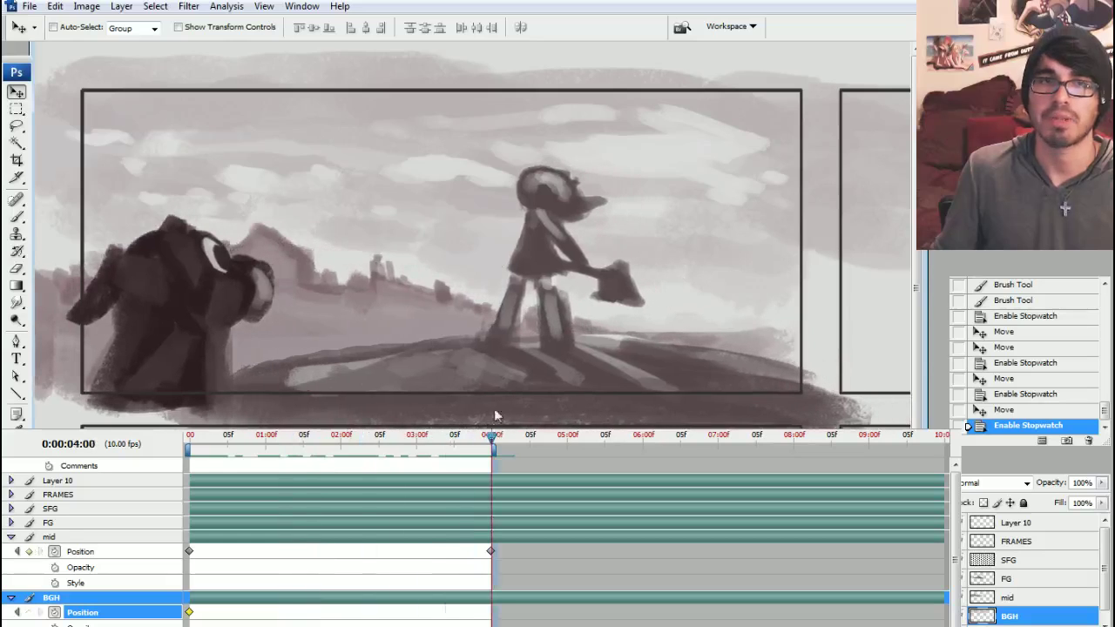
pyautogui.moveTo(422, 224)
pyautogui.mouseDown()
pyautogui.moveTo(468, 232)
pyautogui.moveTo(440, 230)
pyautogui.mouseUp()
pyautogui.hotkey('ctrl', 'z')
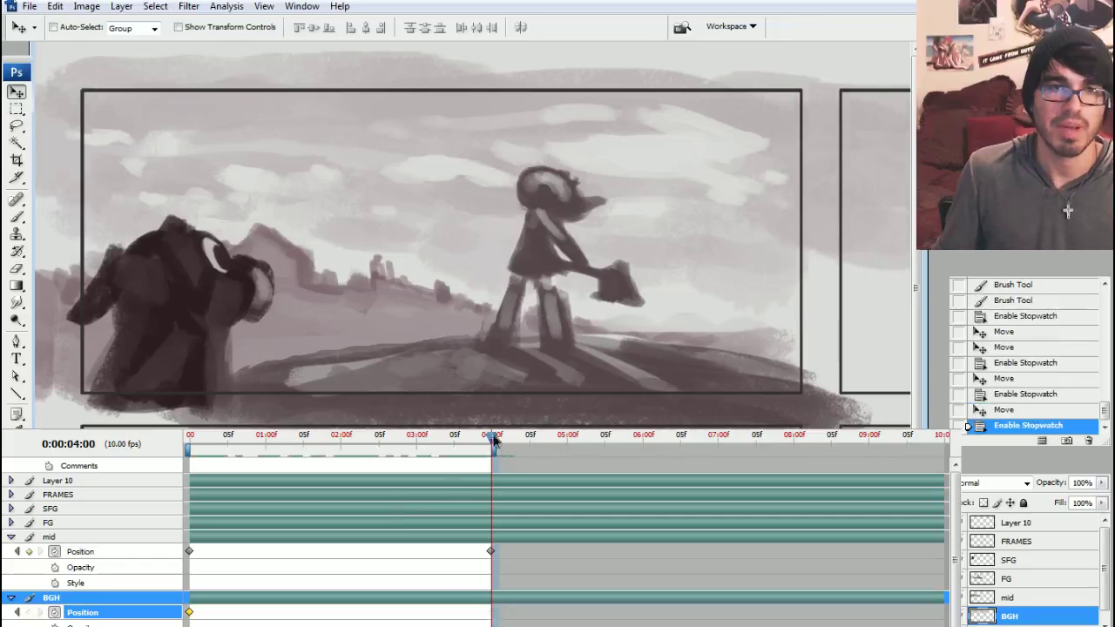
# Reposition the BGH clouds at frame one, then shift them right at exactly four seconds.
pyautogui.moveTo(493, 439); pyautogui.dragTo(159, 464)
pyautogui.moveTo(413, 193); pyautogui.dragTo(427, 165)
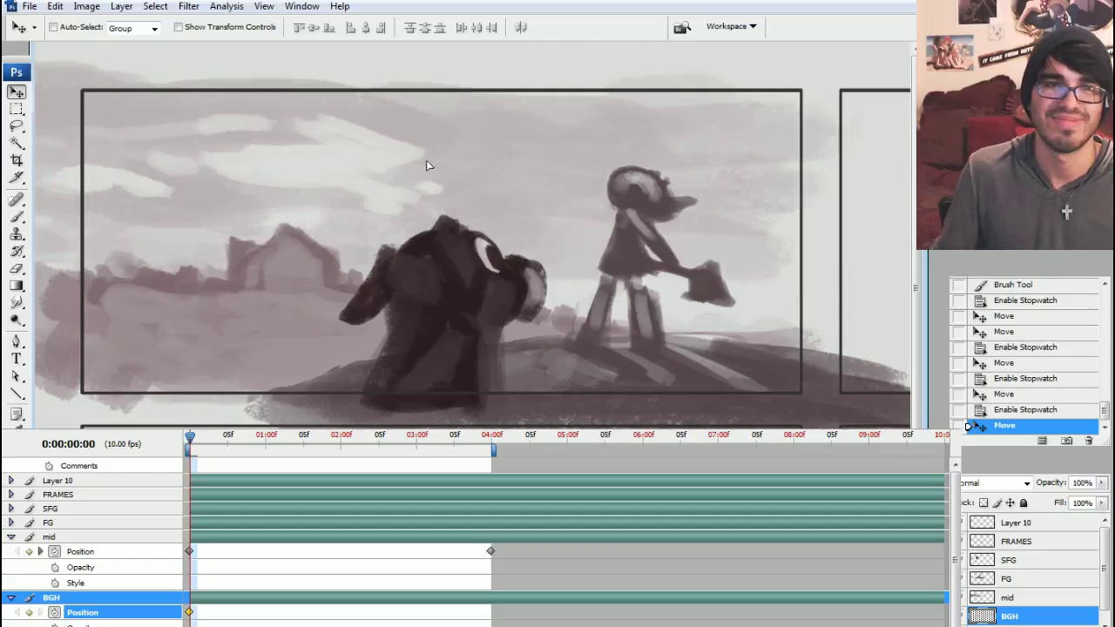
pyautogui.moveTo(190, 435); pyautogui.dragTo(492, 435)
pyautogui.moveTo(488, 201); pyautogui.dragTo(563, 205)
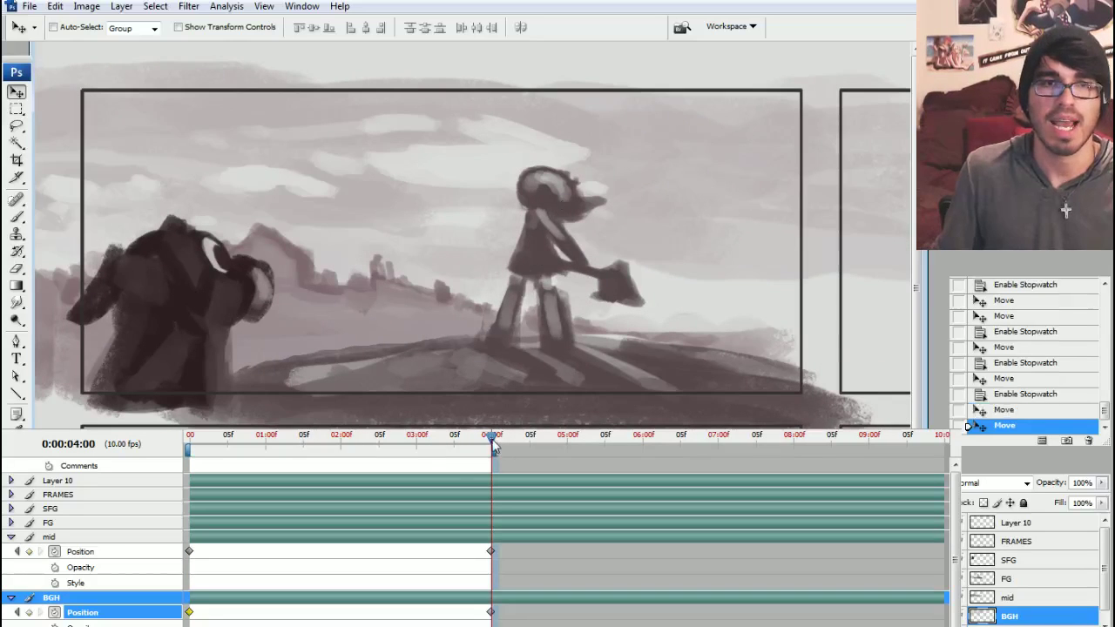
pyautogui.moveTo(493, 444); pyautogui.dragTo(171, 448)
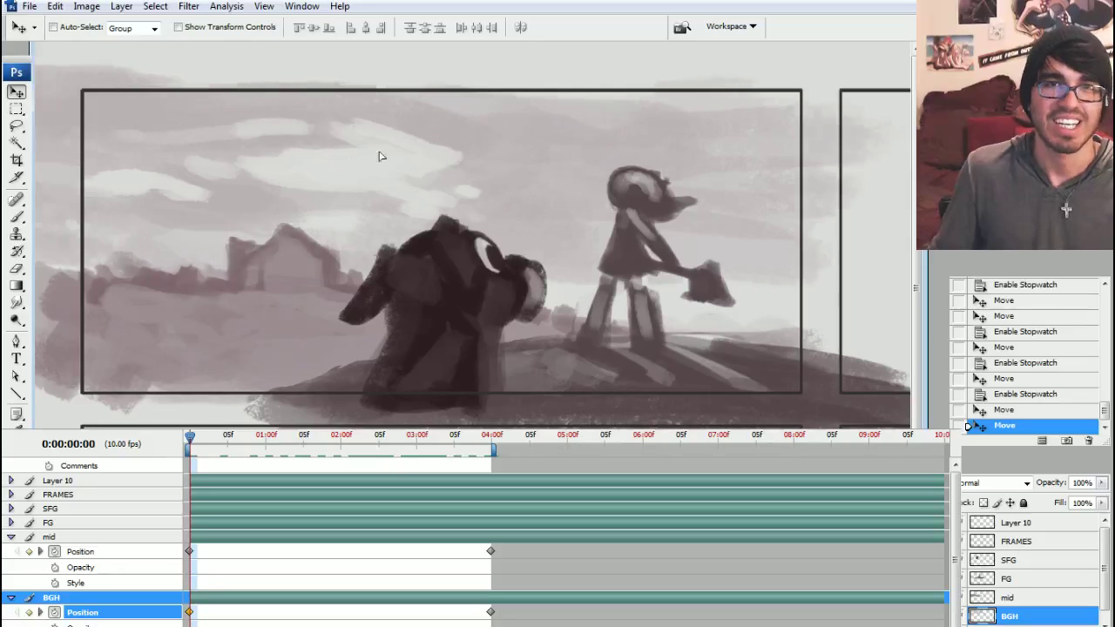
pyautogui.moveTo(379, 156); pyautogui.dragTo(610, 153)
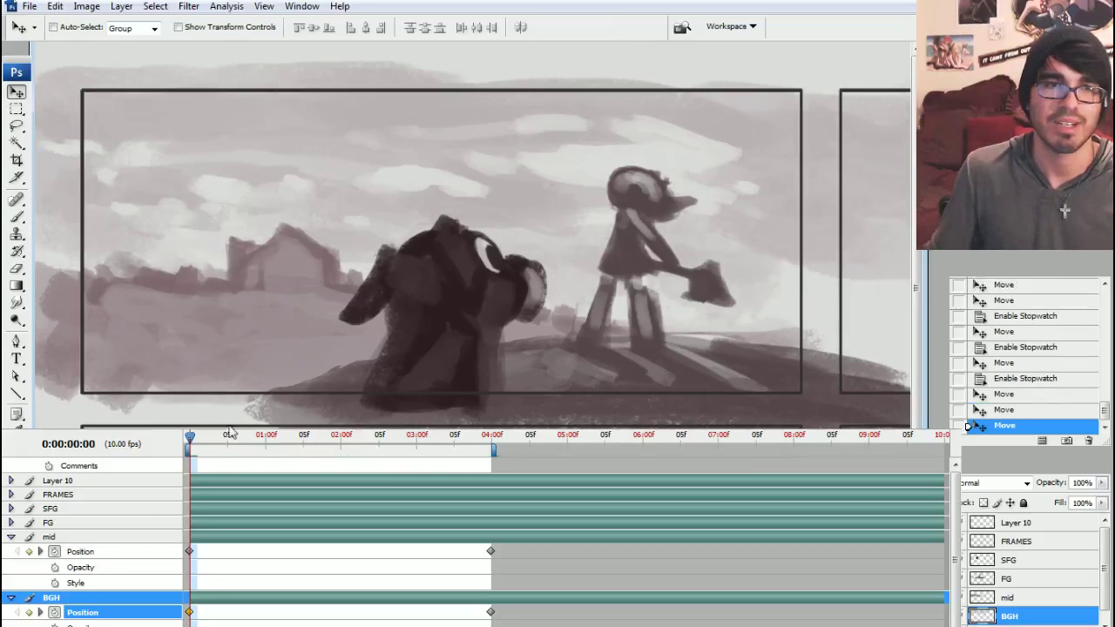
# Fine-tune the sky's four-second end position, previewing the drift between start and end.
pyautogui.moveTo(191, 444); pyautogui.dragTo(499, 439)
pyautogui.moveTo(662, 226); pyautogui.dragTo(612, 216)
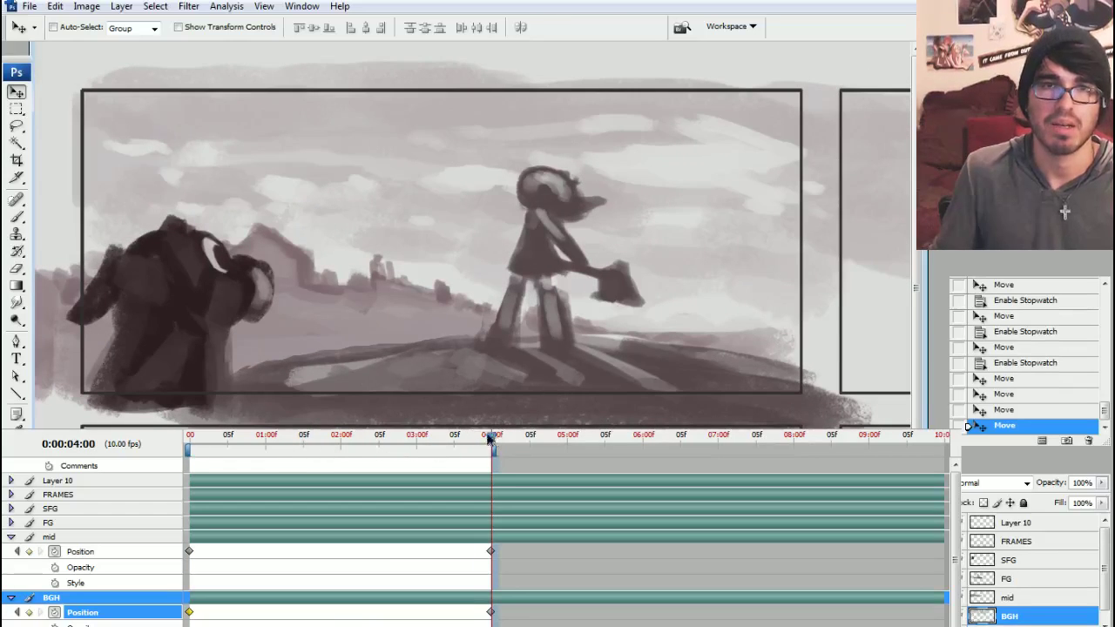
pyautogui.moveTo(490, 439)
pyautogui.mouseDown()
pyautogui.moveTo(308, 438)
pyautogui.moveTo(499, 431)
pyautogui.mouseUp()
pyautogui.hotkey('shift', 'Left')
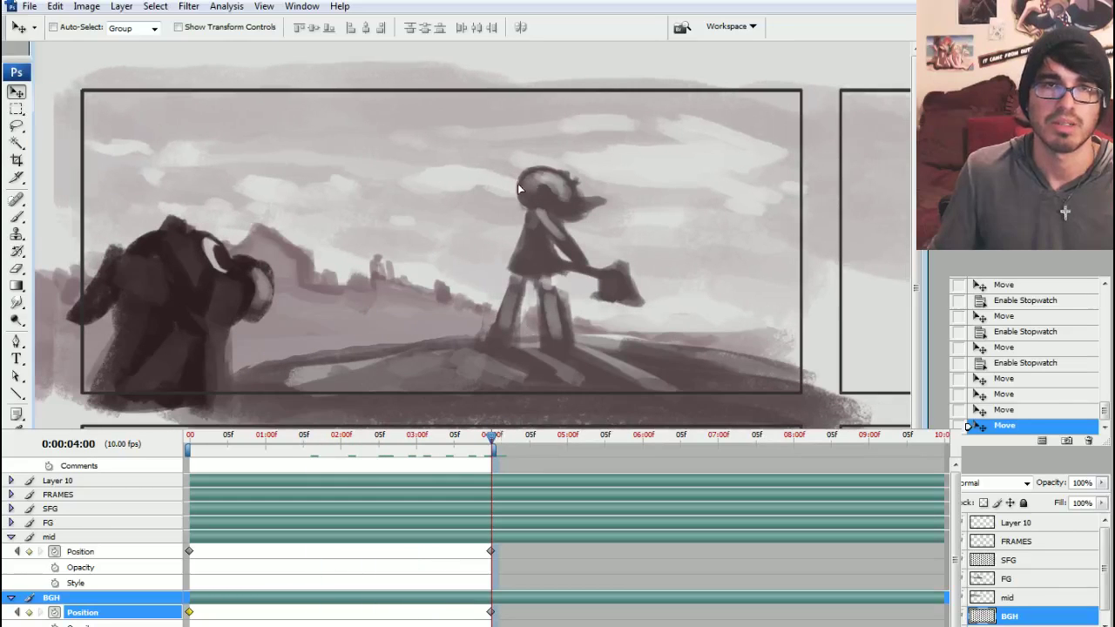
pyautogui.moveTo(492, 444); pyautogui.dragTo(189, 446)
pyautogui.moveTo(386, 456); pyautogui.dragTo(492, 449)
pyautogui.moveTo(492, 236); pyautogui.dragTo(453, 234)
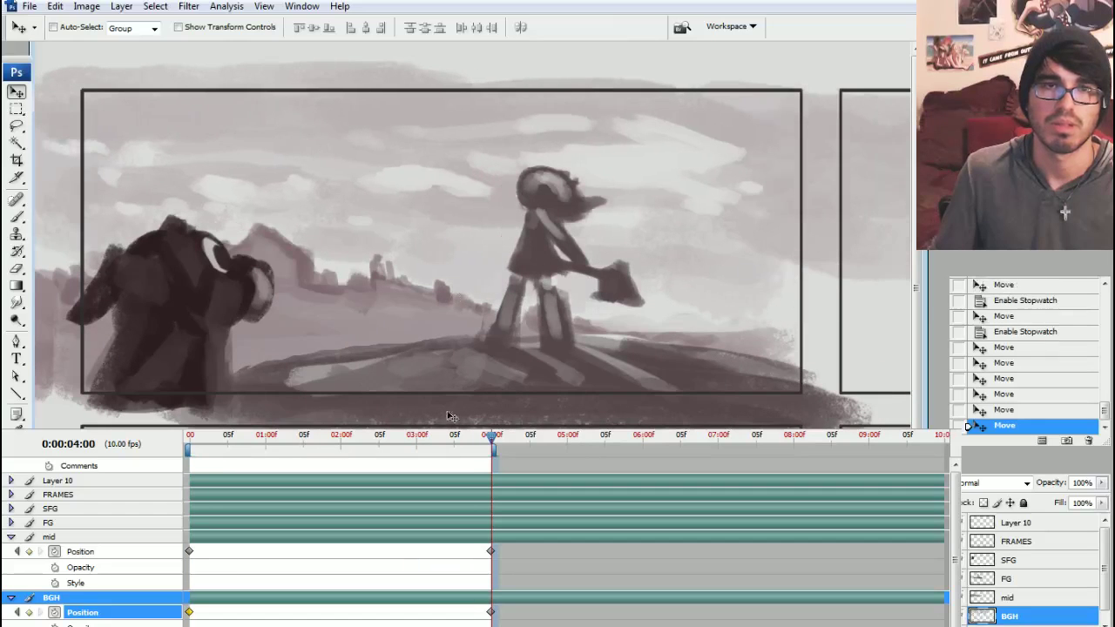
pyautogui.moveTo(492, 442)
pyautogui.mouseDown()
pyautogui.moveTo(410, 437)
pyautogui.moveTo(494, 436)
pyautogui.mouseUp()
pyautogui.moveTo(521, 232); pyautogui.dragTo(539, 227)
pyautogui.moveTo(491, 440)
pyautogui.mouseDown()
pyautogui.moveTo(252, 440)
pyautogui.moveTo(495, 446)
pyautogui.mouseUp()
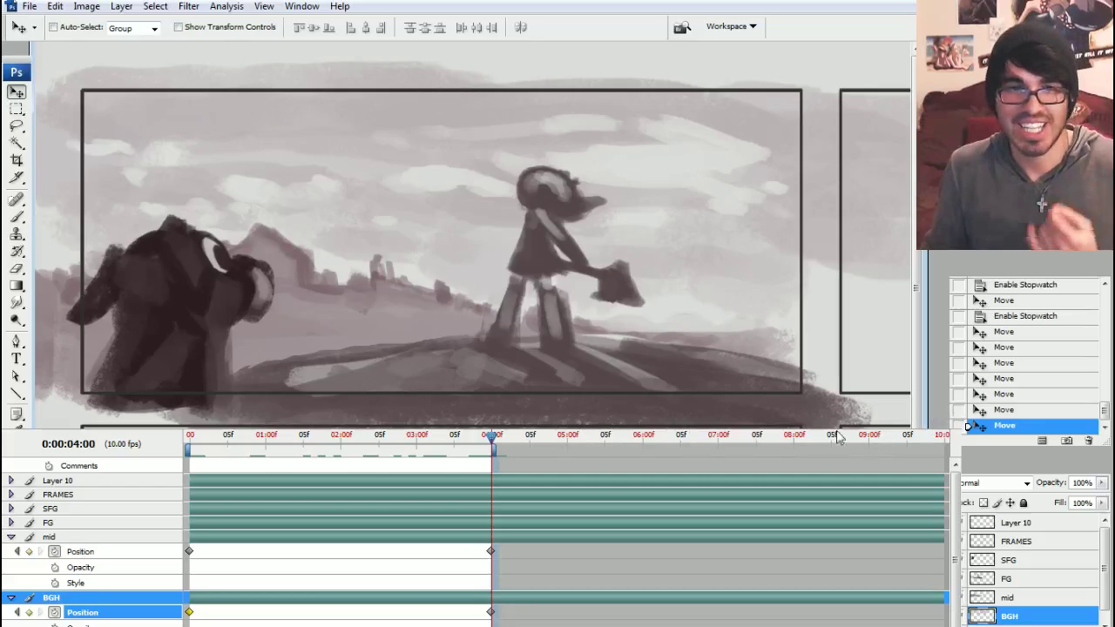
# Close the animation timeline and add a new empty layer above Background.
pyautogui.click(195, 445)
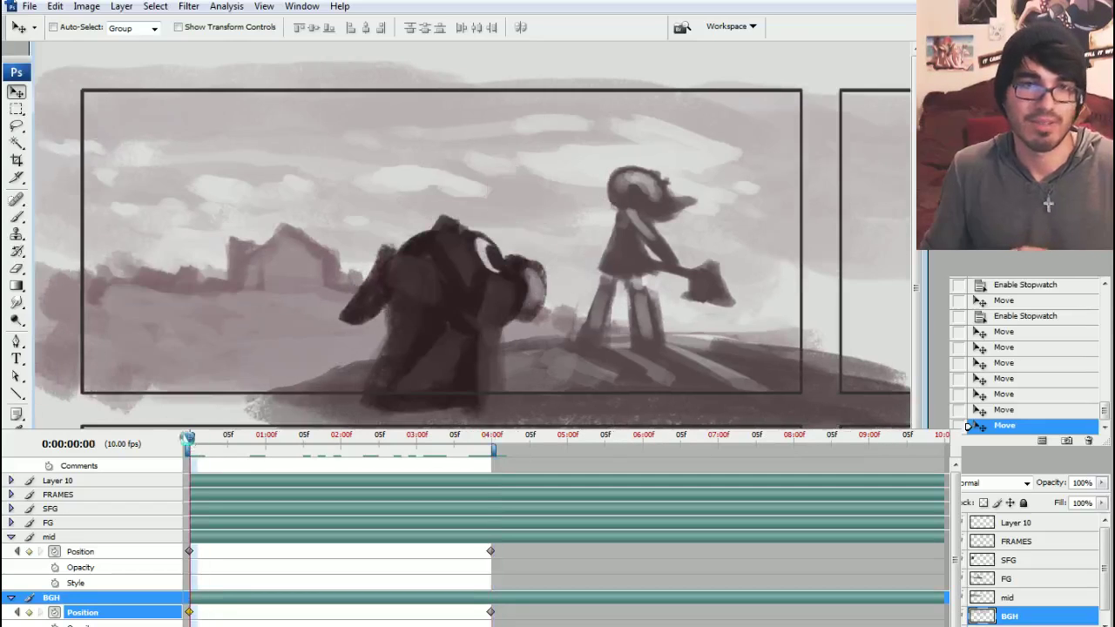
pyautogui.click(958, 418)
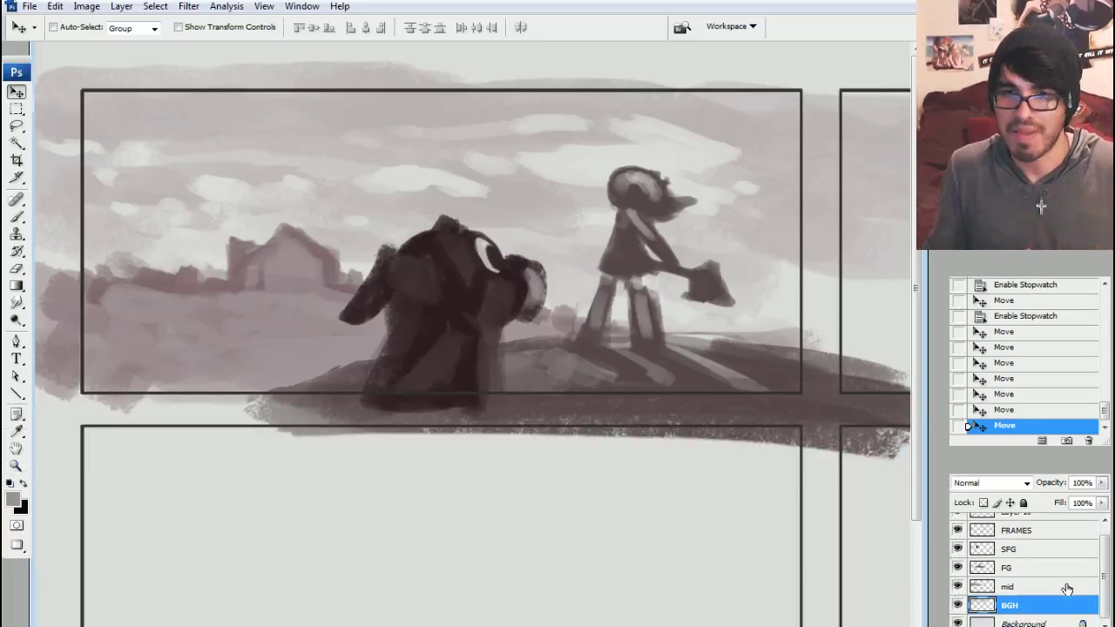
pyautogui.click(1010, 620)
pyautogui.hotkey('ctrl', 'shift', 'n')
pyautogui.press('Return')
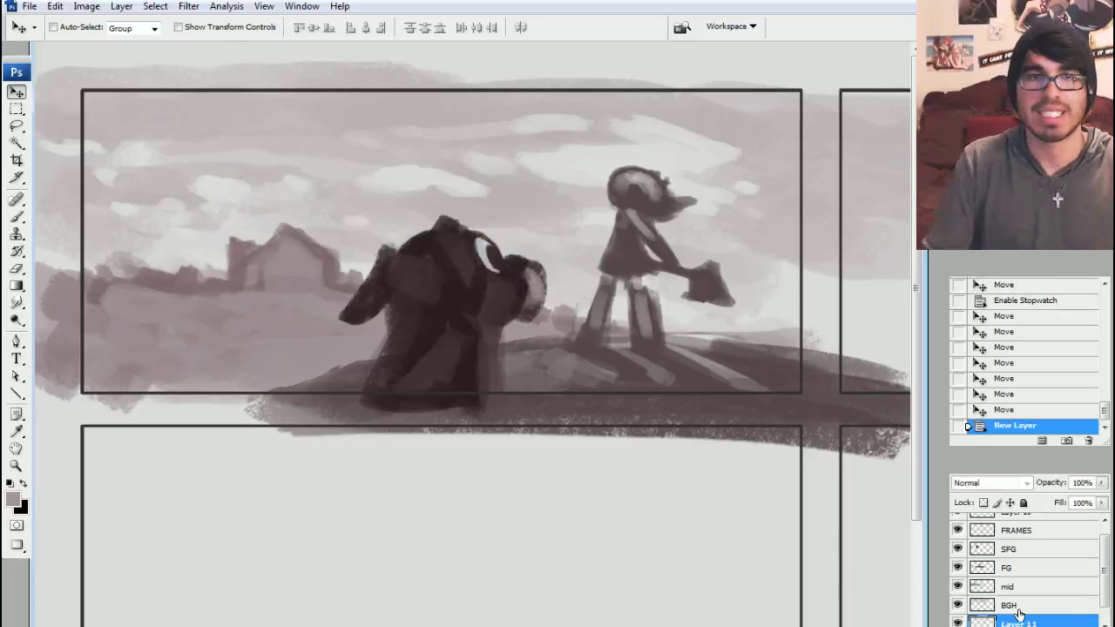
# Fill a marquee over the top storyboard panel with sampled light grey, then deselect.
pyautogui.click(16, 110)
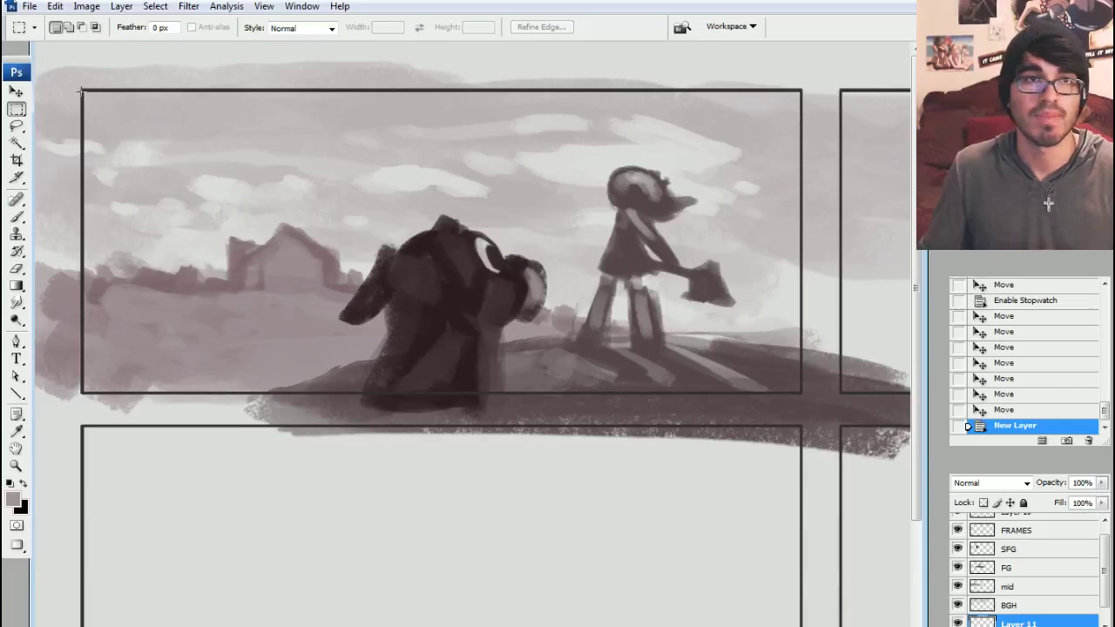
pyautogui.moveTo(83, 91)
pyautogui.mouseDown()
pyautogui.moveTo(453, 394)
pyautogui.moveTo(799, 394)
pyautogui.mouseUp()
pyautogui.press('b')
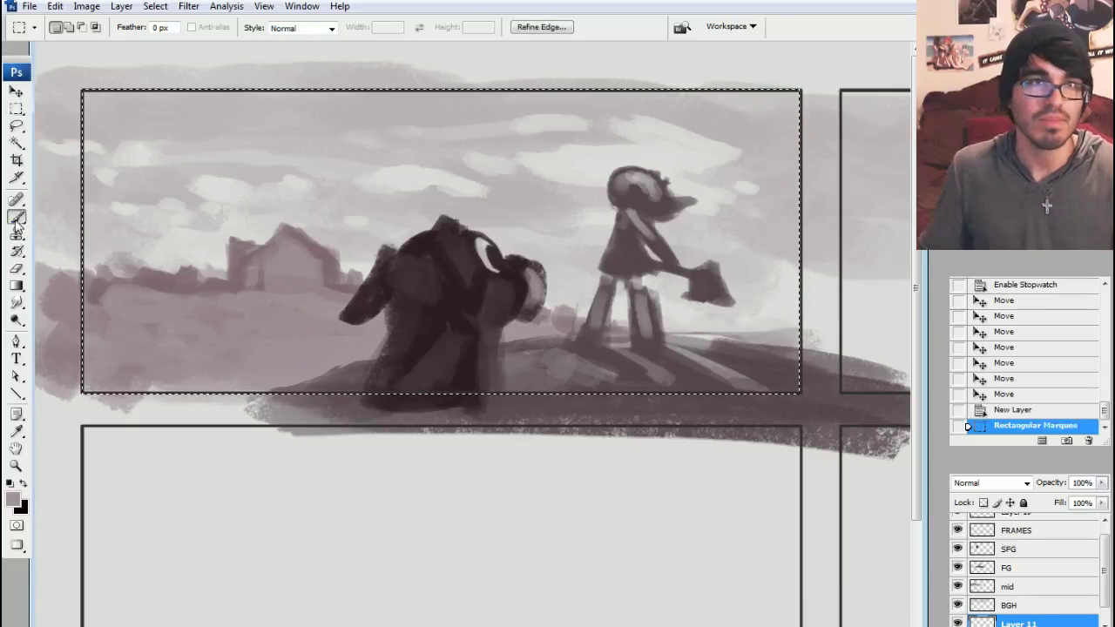
pyautogui.keyDown('alt'); pyautogui.click(182, 512); pyautogui.keyUp('alt')
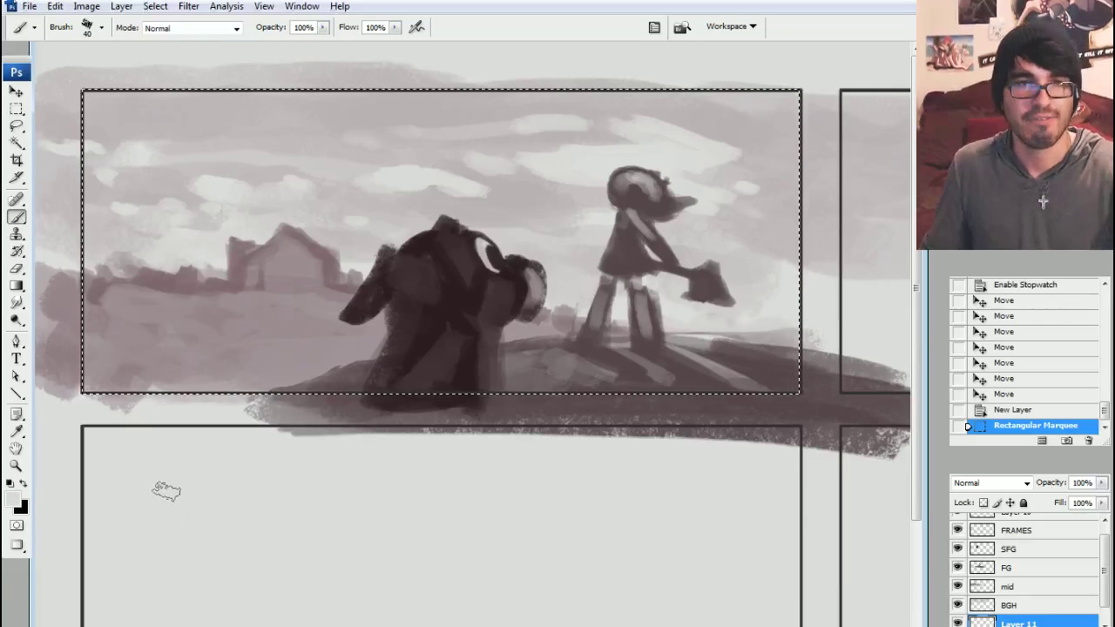
pyautogui.hotkey('alt', 'BackSpace')
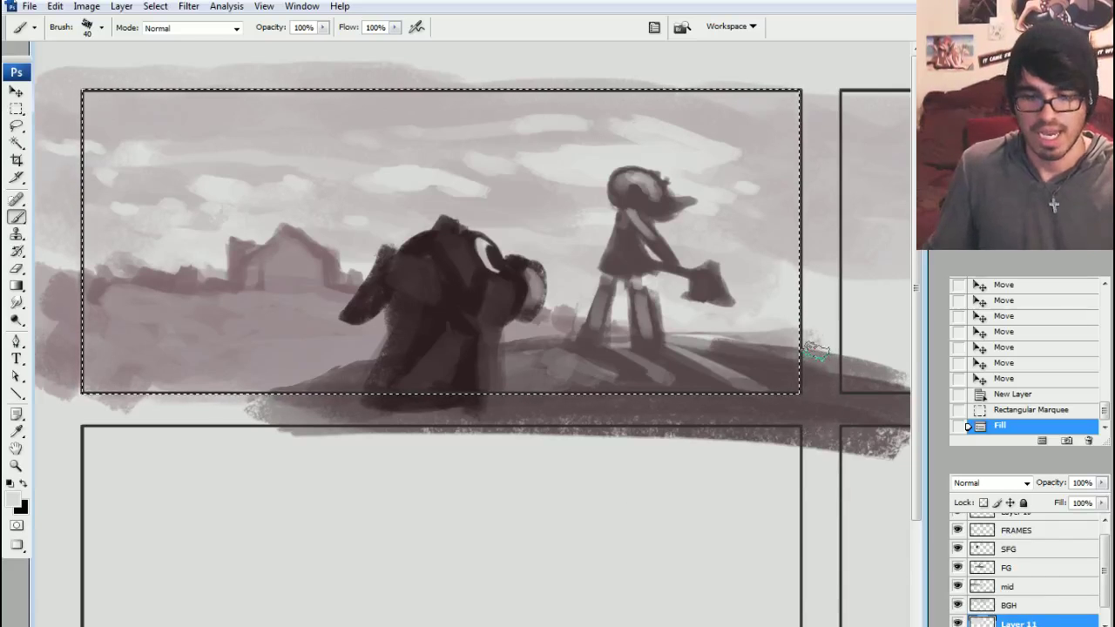
pyautogui.press('l')
pyautogui.hotkey('ctrl', 'd')
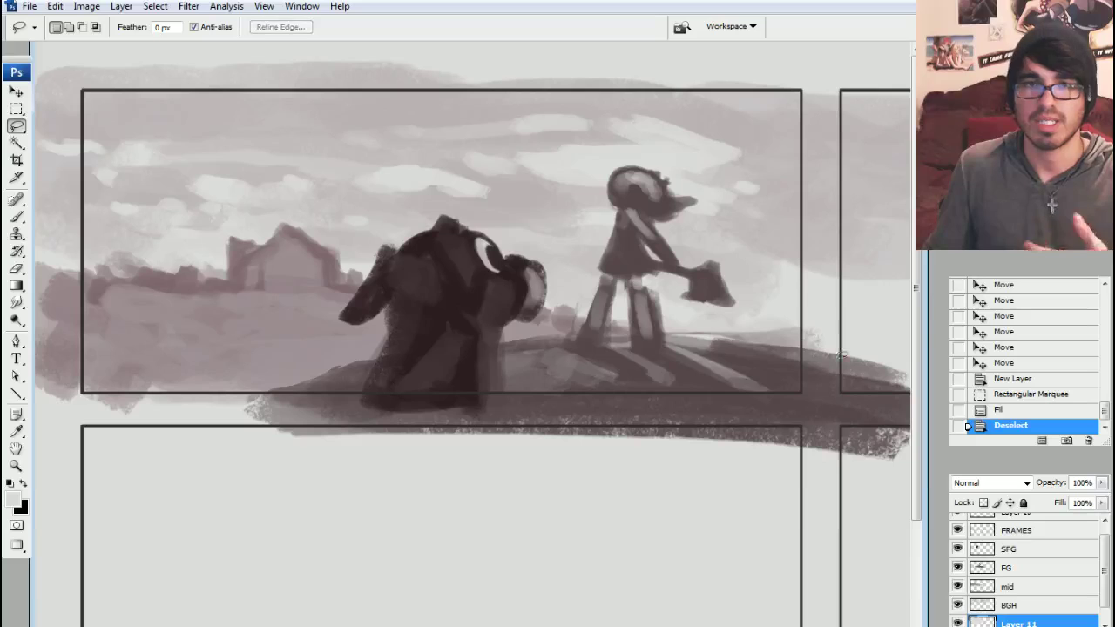
# Make BGH, mid, FG and SFG clipping masks onto Layer 11.
pyautogui.keyDown('alt'); pyautogui.click(1021, 614); pyautogui.keyUp('alt')
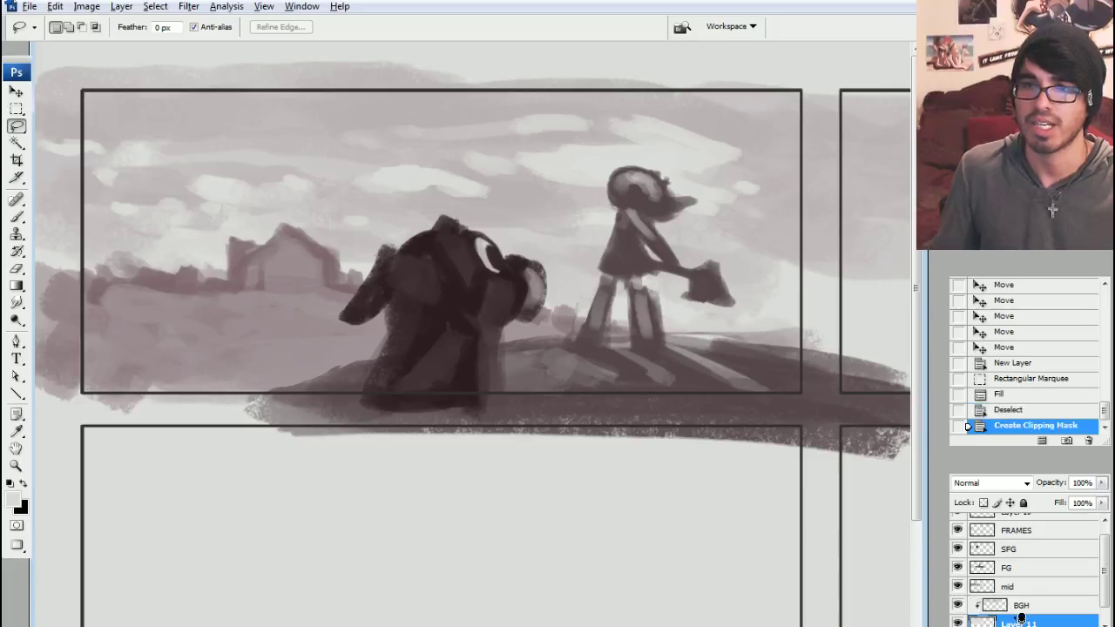
pyautogui.keyDown('alt'); pyautogui.click(1019, 599); pyautogui.keyUp('alt')
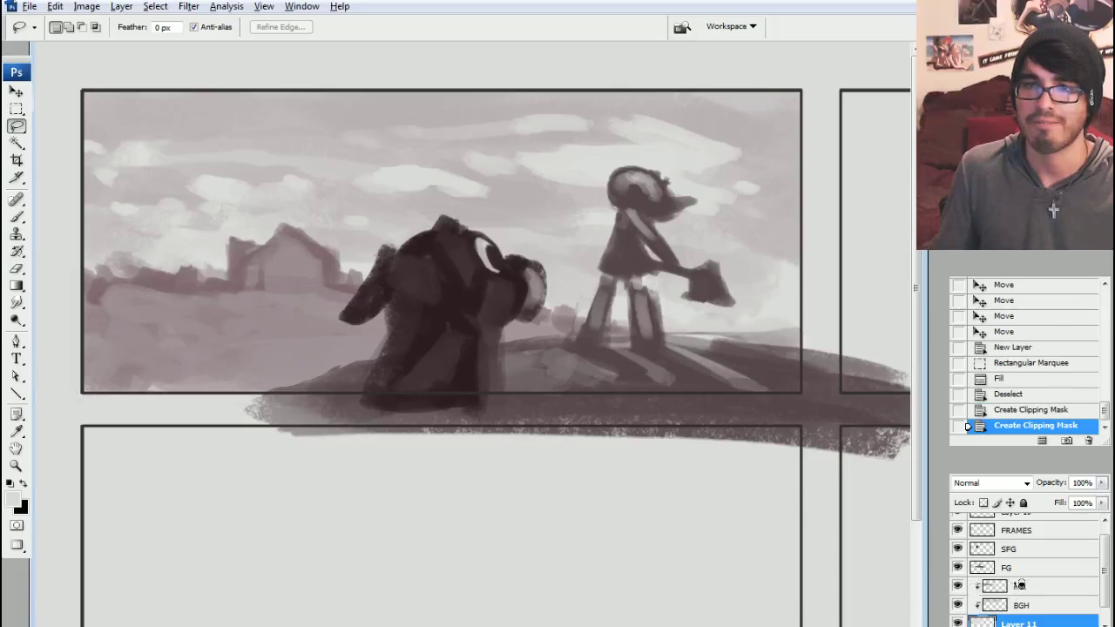
pyautogui.keyDown('alt'); pyautogui.click(993, 577); pyautogui.keyUp('alt')
pyautogui.keyDown('alt'); pyautogui.click(986, 558); pyautogui.keyUp('alt')
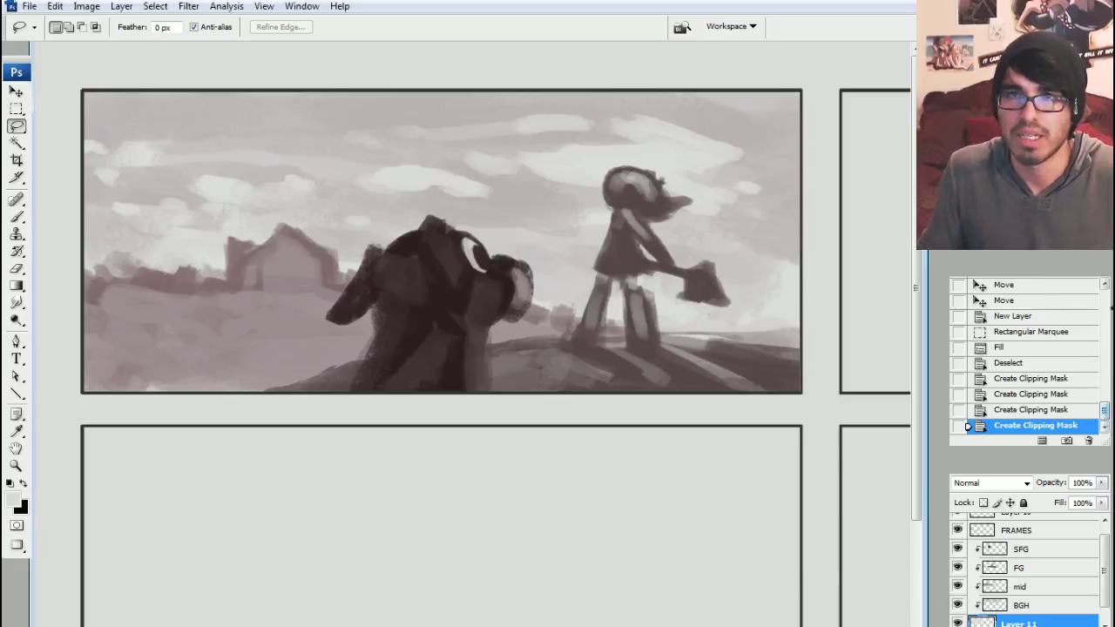
pyautogui.moveTo(1104, 405); pyautogui.dragTo(1104, 300)
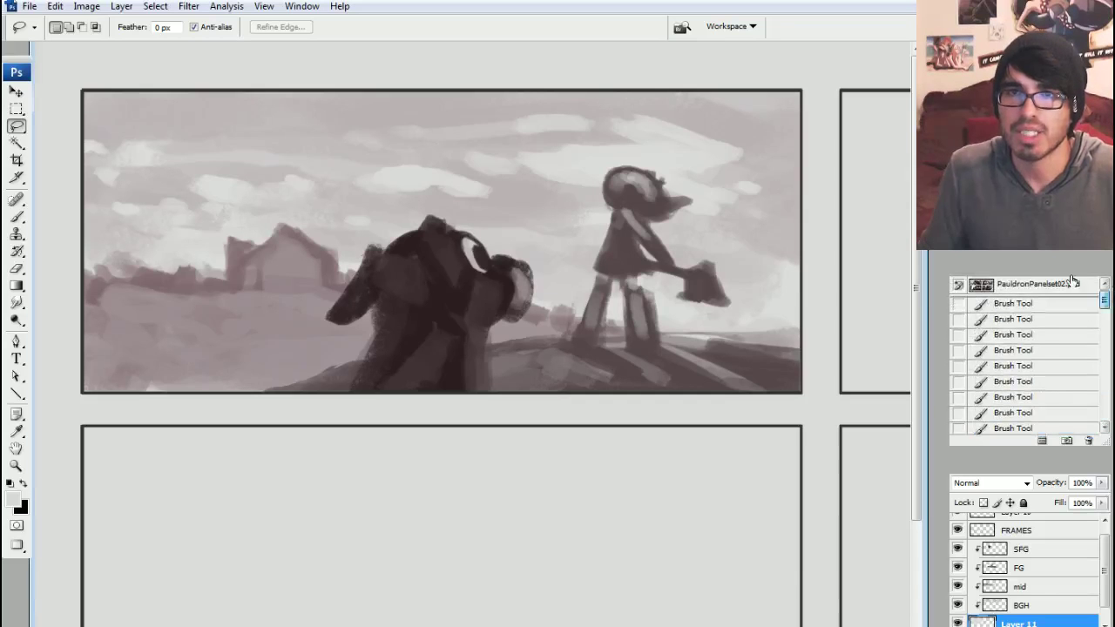
# Revert to the original pauldron snapshot and resize the image, entering 200 in Image Size.
pyautogui.click(1067, 284)
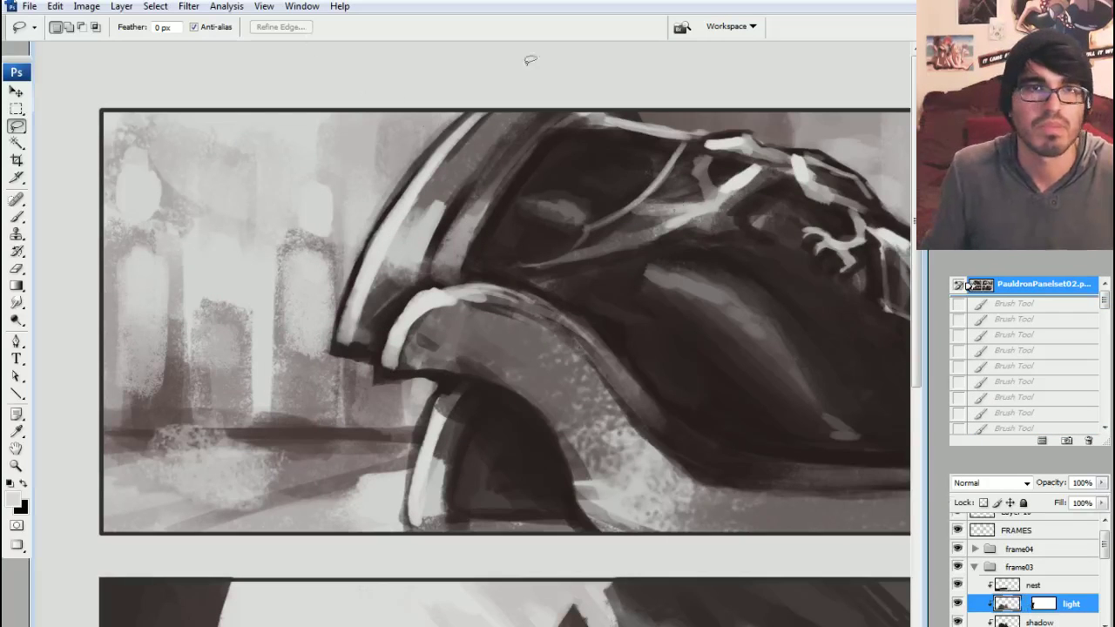
pyautogui.click(87, 7)
pyautogui.click(109, 115)
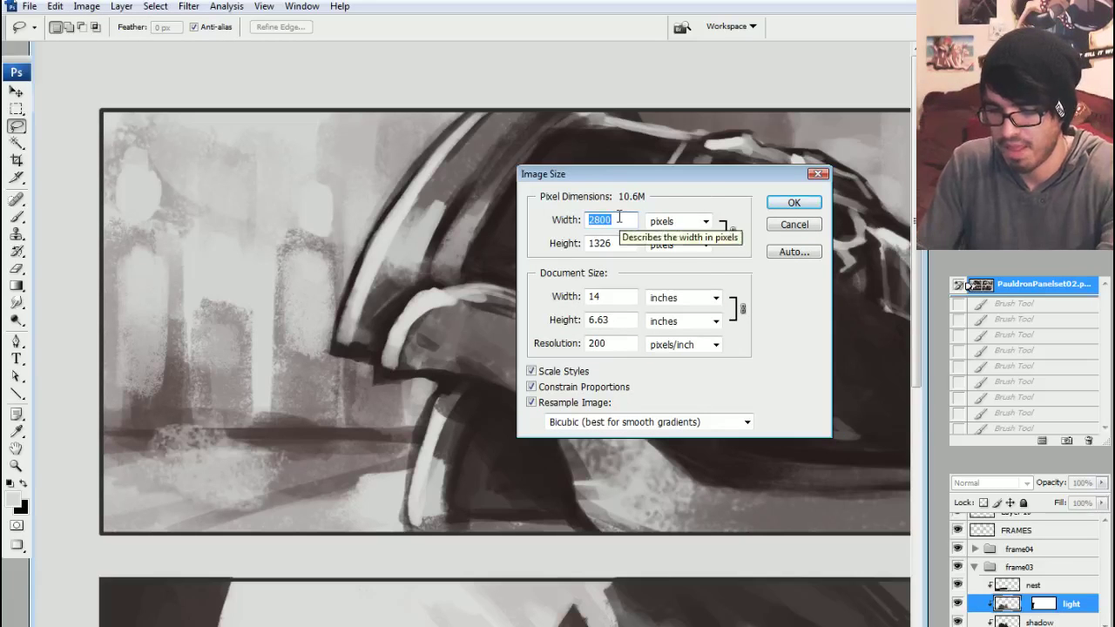
pyautogui.write('200')
pyautogui.click(780, 202)
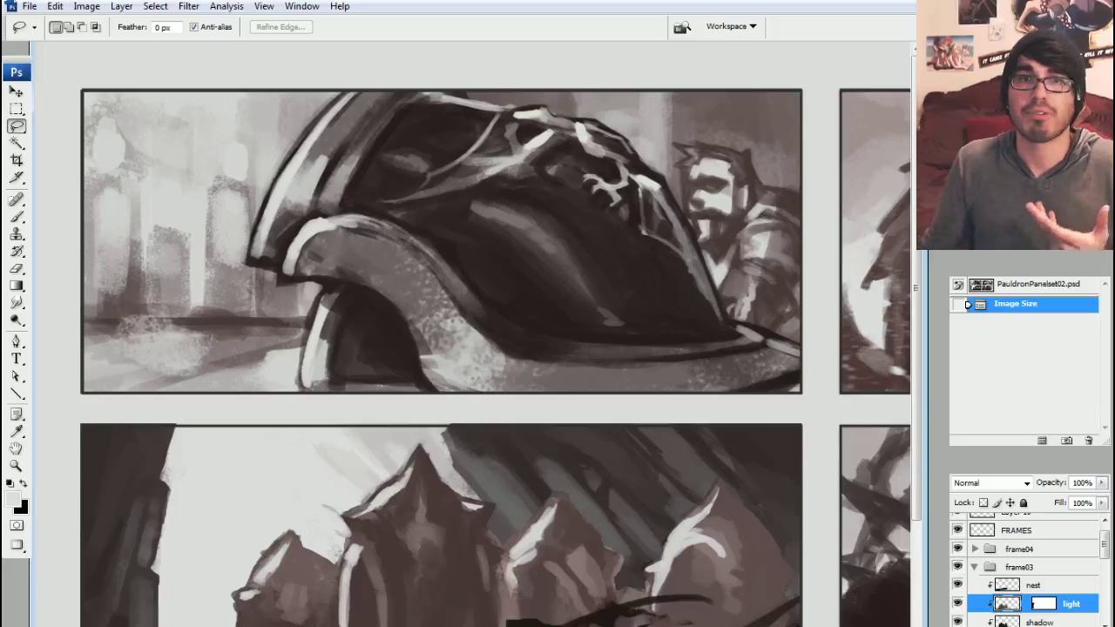
# Scroll right across the storyboard to the knight-versus-dragon panel.
pyautogui.hscroll(10, 472, 357)
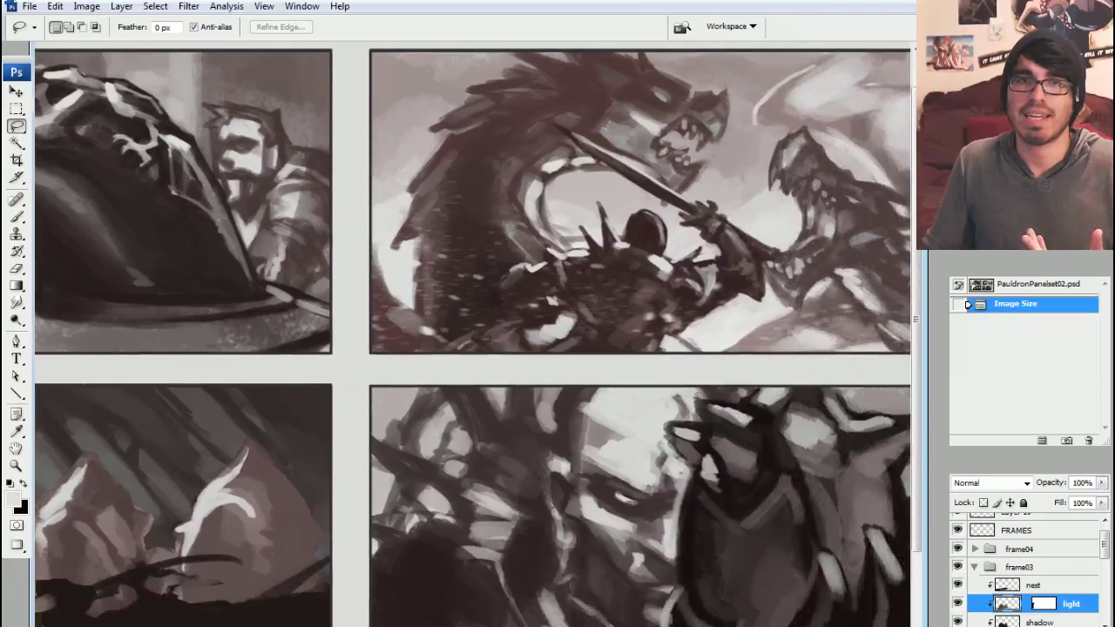
pyautogui.hscroll(6, 473, 357)
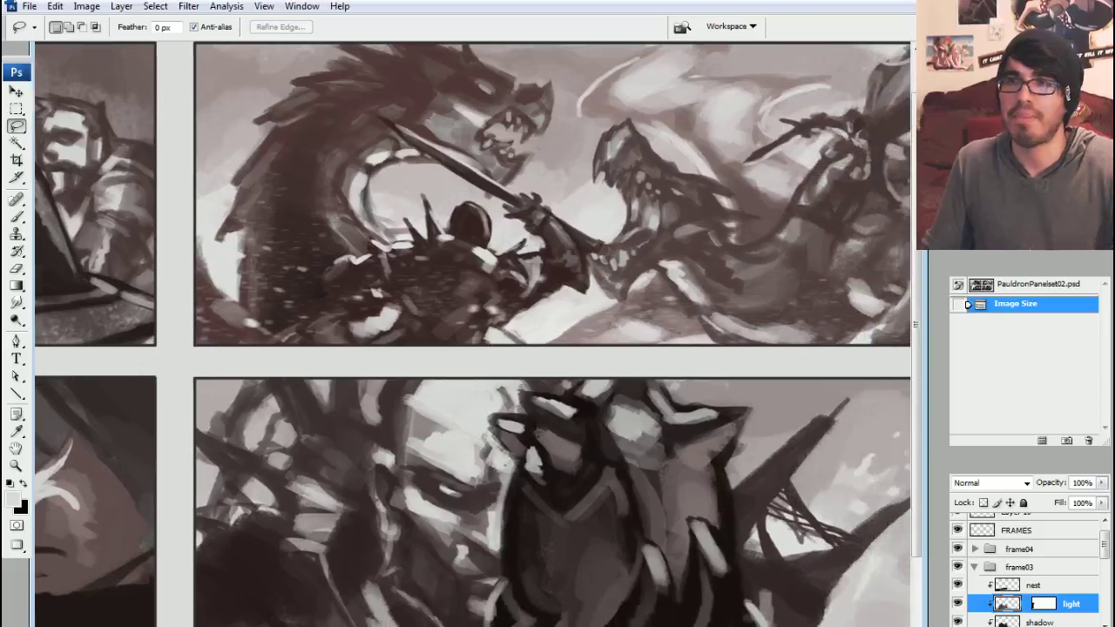